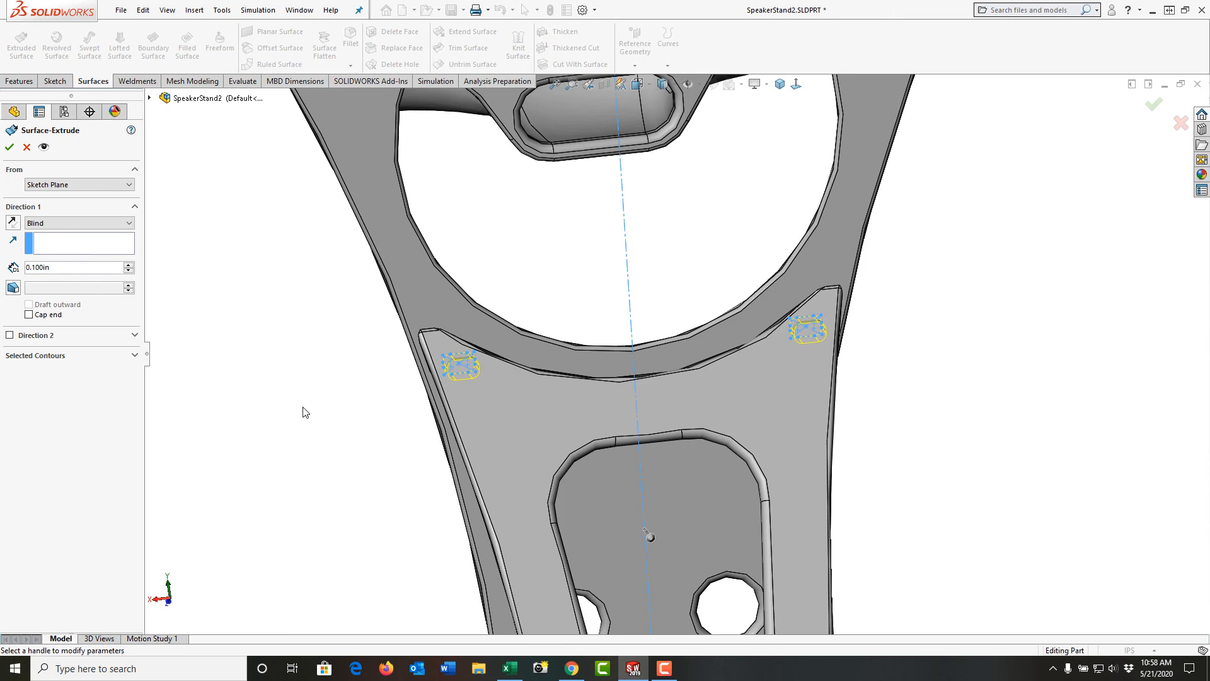
# - Extrude the two rounded slot profiles as surfaces, blind 0.100 in, with the direction reversed so they pass through the front plate
pyautogui.moveTo(303, 412); pyautogui.dragTo(384, 386, button='middle')
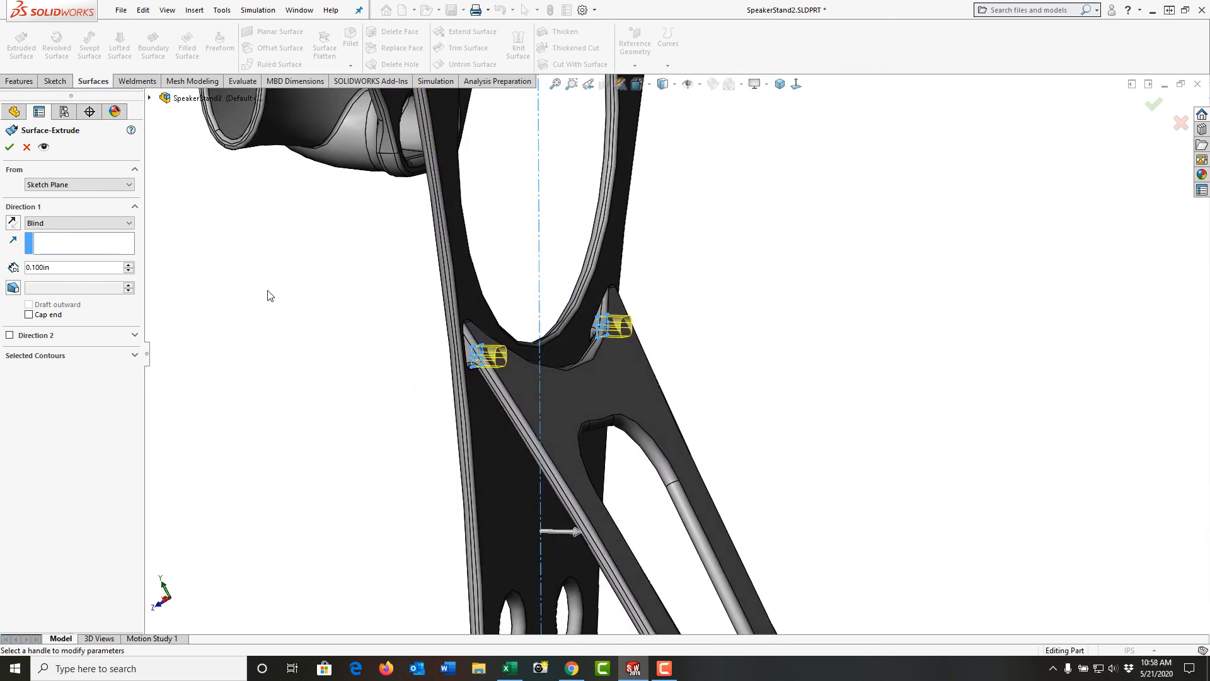
pyautogui.click(12, 224)
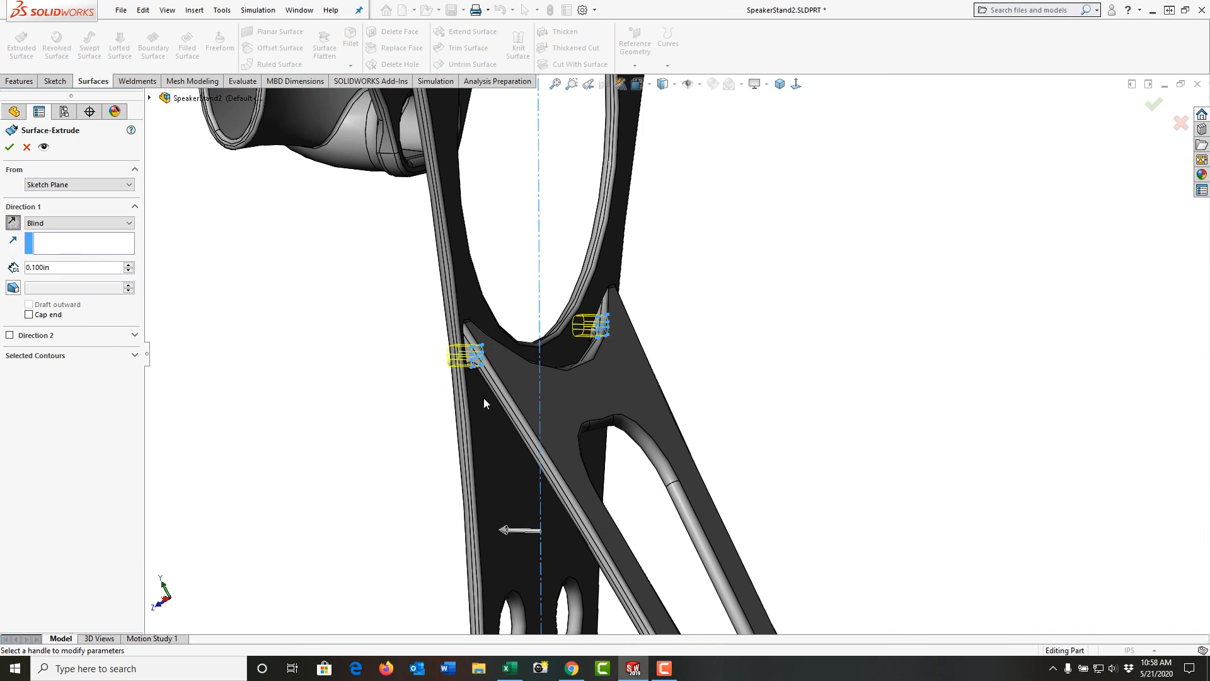
pyautogui.moveTo(483, 399); pyautogui.dragTo(447, 375, button='middle')
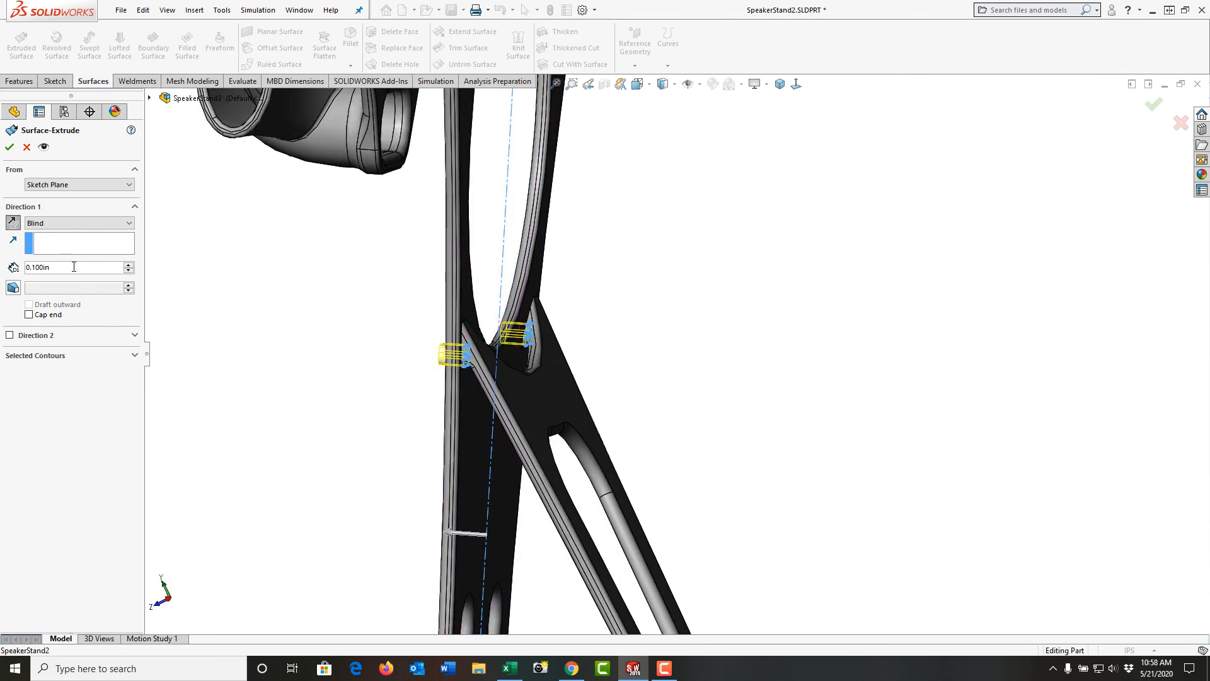
pyautogui.click(10, 147)
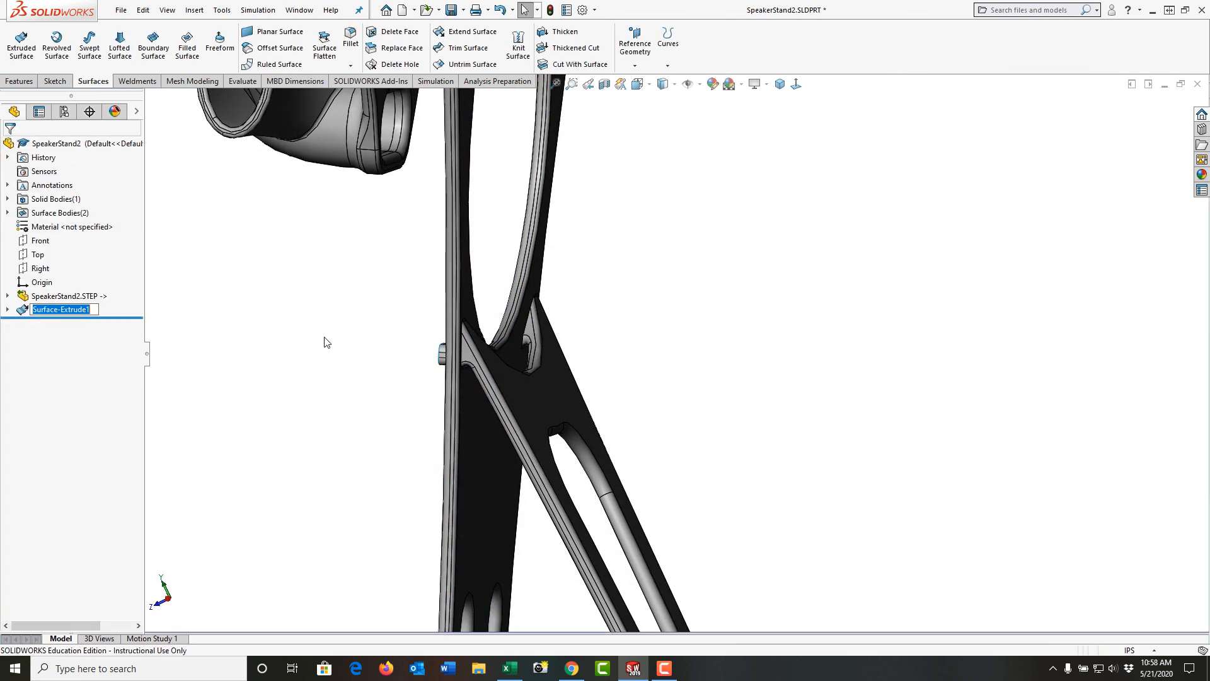
# - List the part's surface and solid bodies and hide the SpeakerStand2.STEP solid body, leaving the extruded surfaces shown
pyautogui.moveTo(357, 387); pyautogui.dragTo(419, 399, button='middle')
pyautogui.scroll(5, 419, 398)
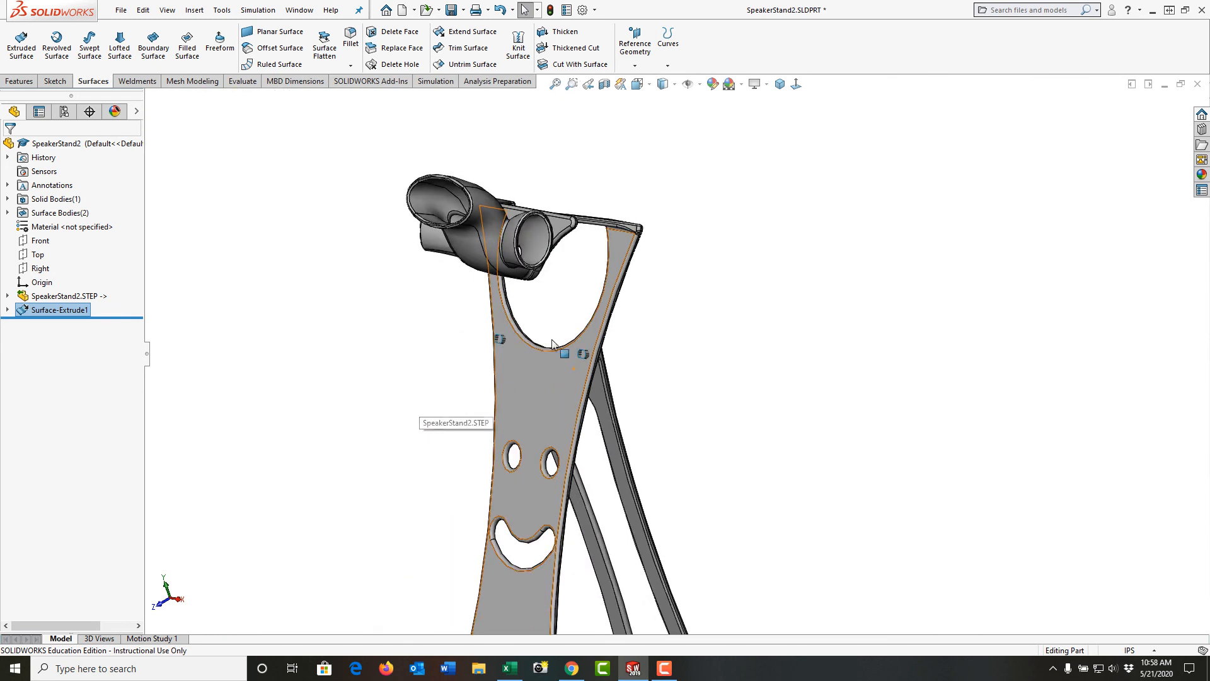
pyautogui.scroll(-4, 551, 353)
pyautogui.scroll(-1, 549, 351)
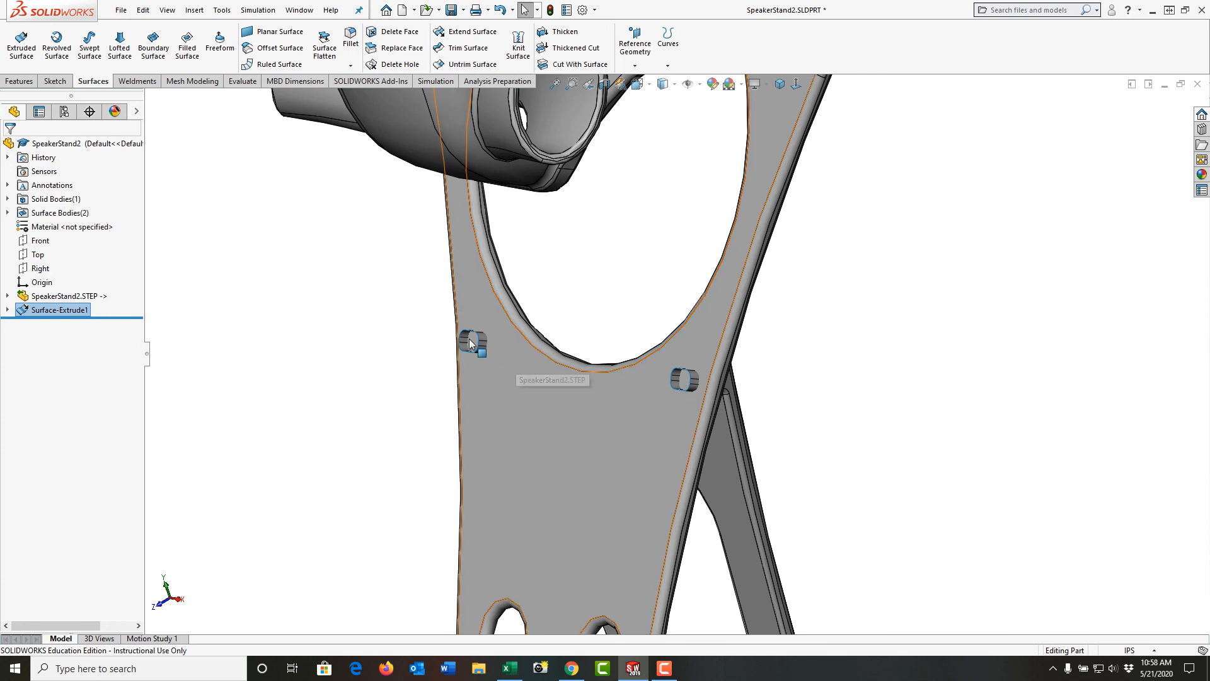
pyautogui.click(8, 213)
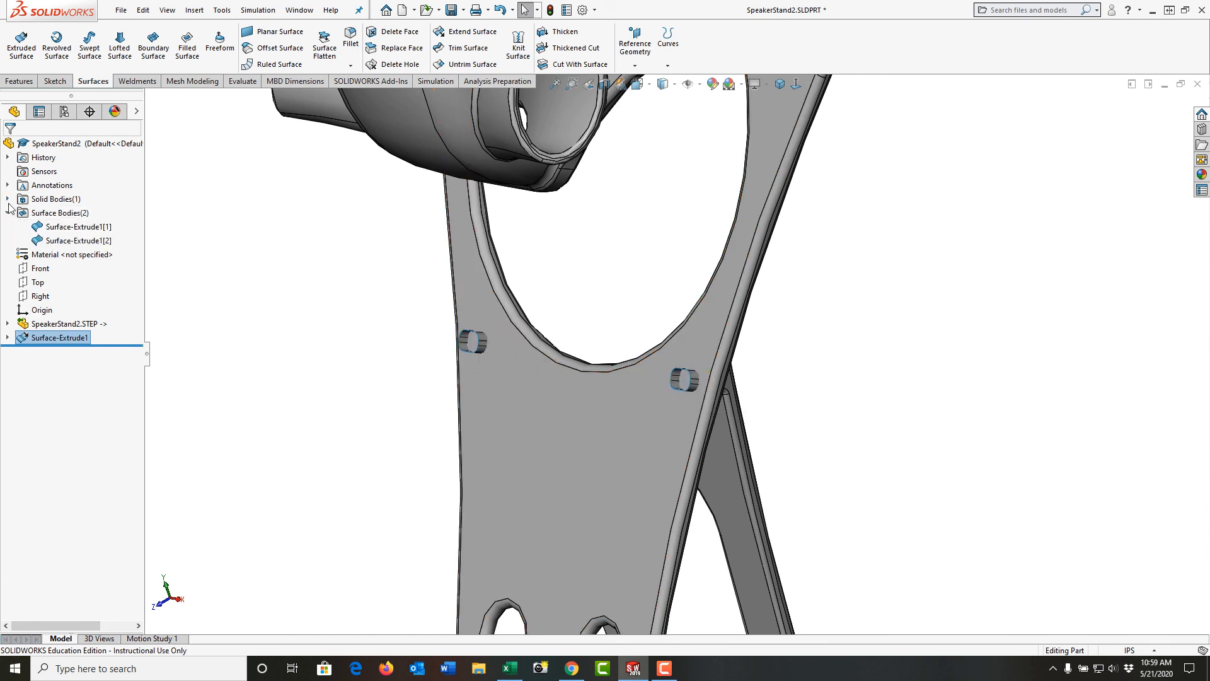
pyautogui.click(8, 200)
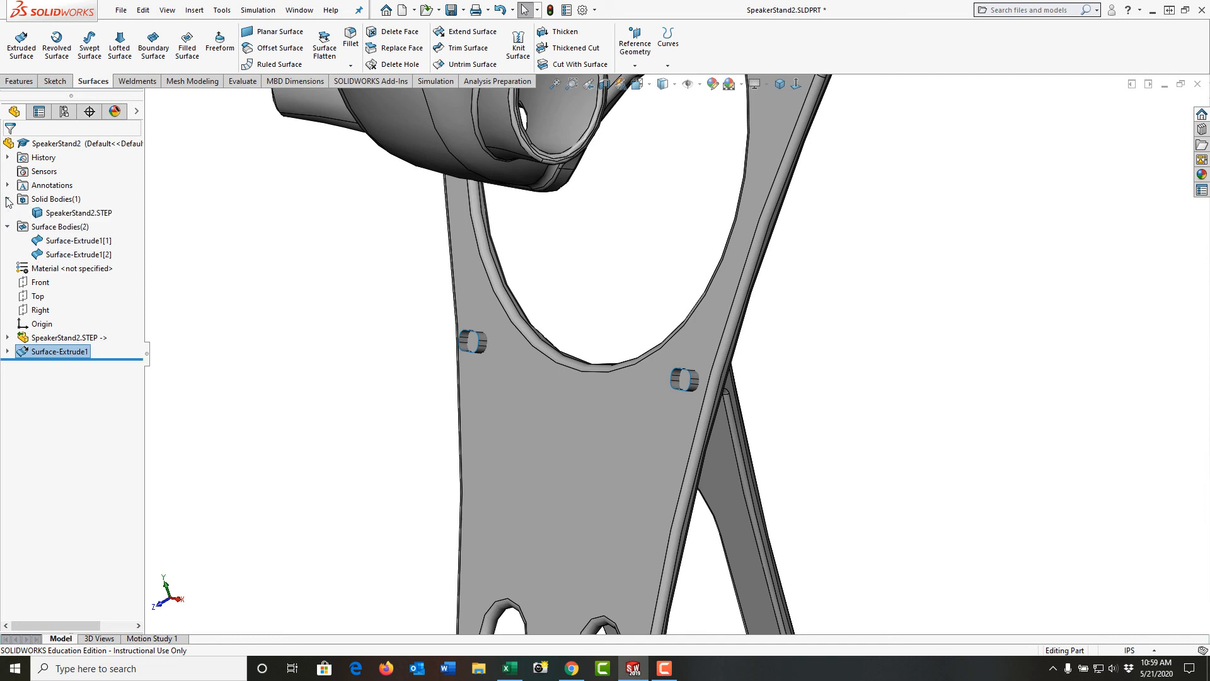
pyautogui.click(70, 215)
pyautogui.click(79, 193)
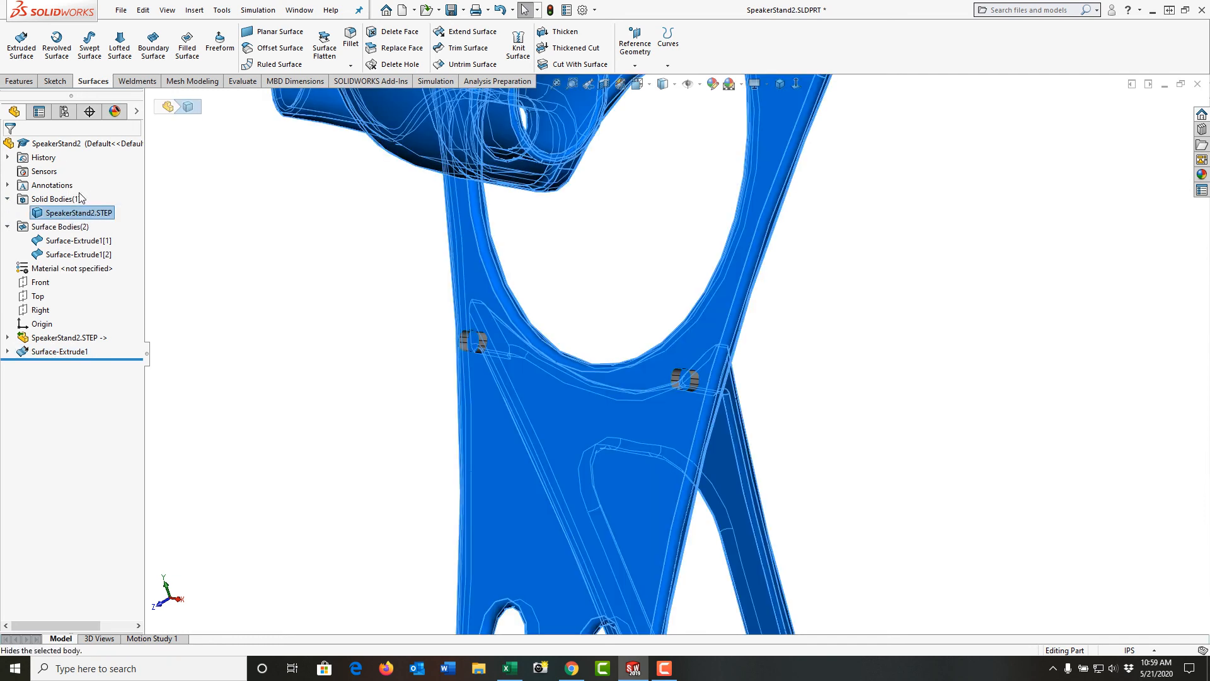
pyautogui.click(371, 378)
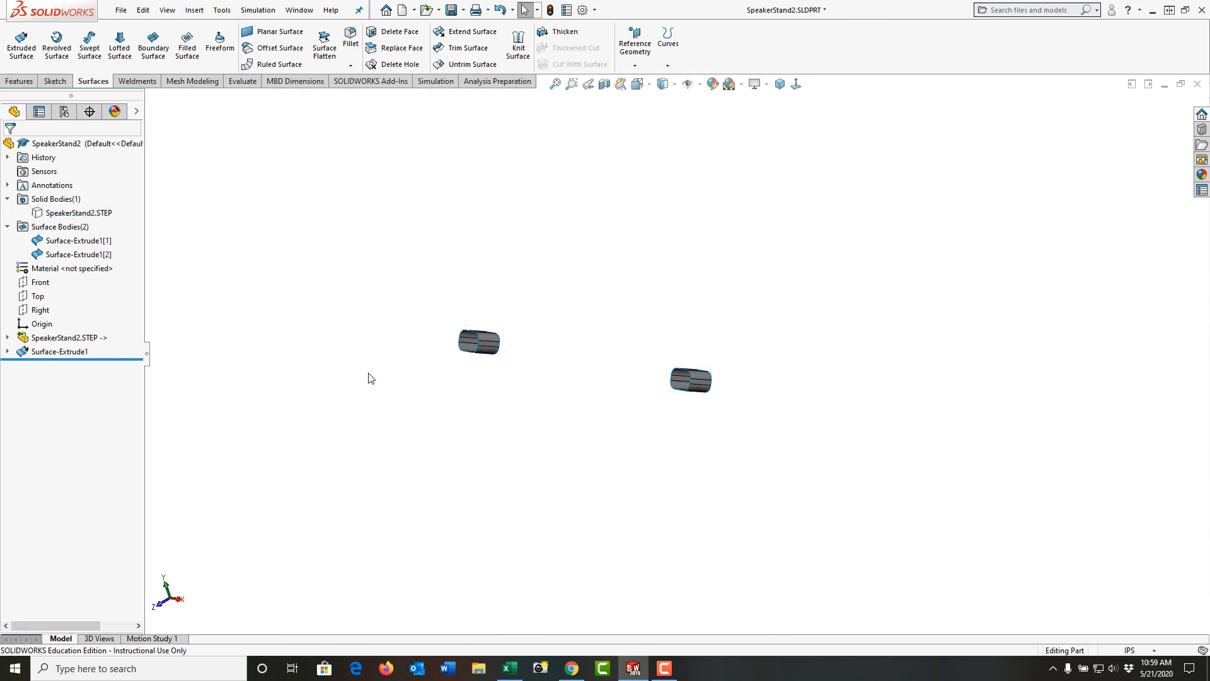
# - Cap the front open end of the left extruded surface with a planar surface bounded by its eight edges
pyautogui.moveTo(375, 376); pyautogui.dragTo(405, 390, button='middle')
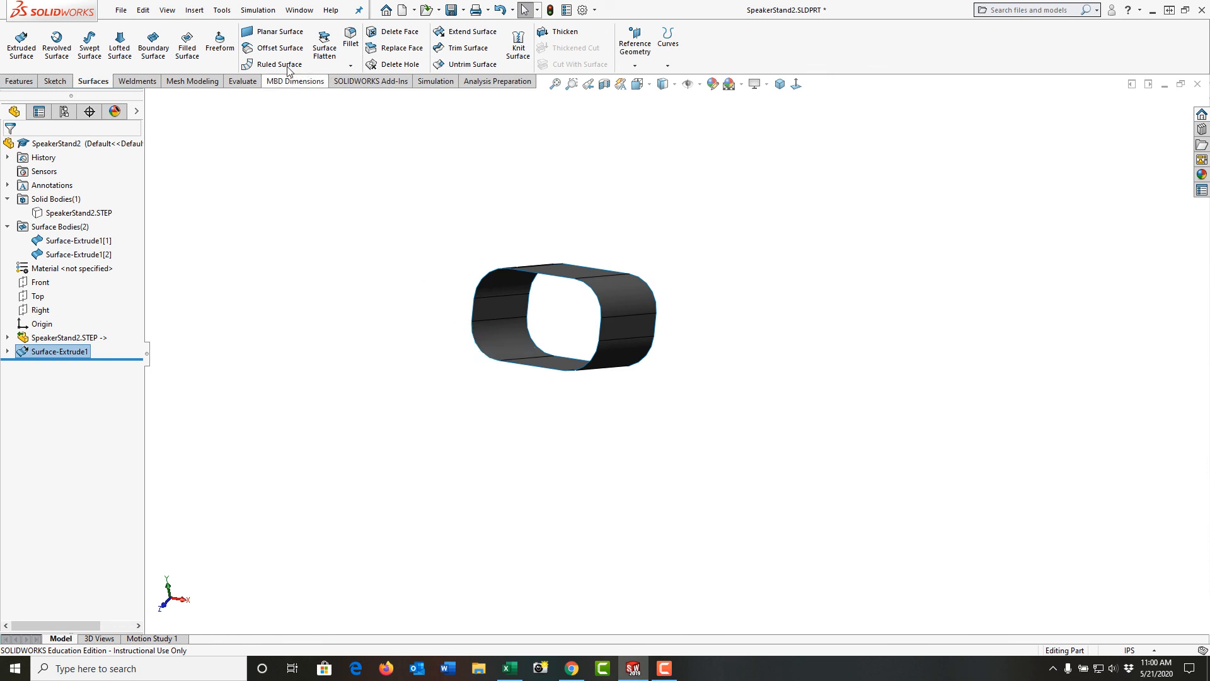
pyautogui.click(273, 32)
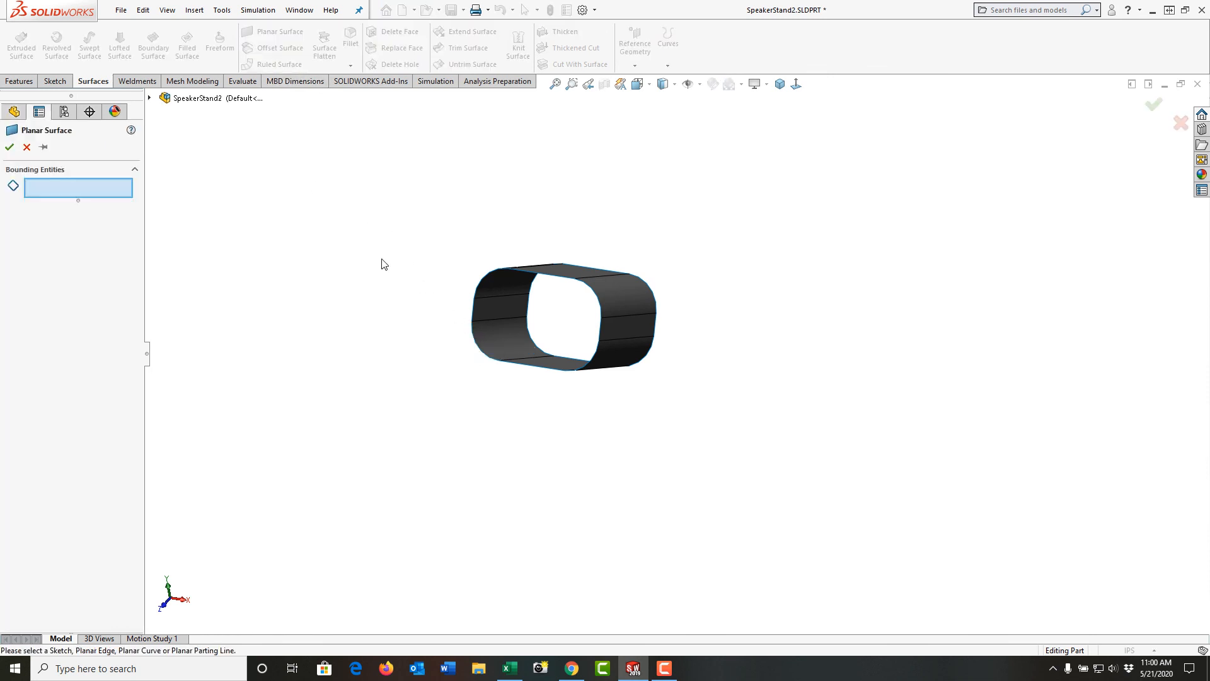
pyautogui.click(477, 350)
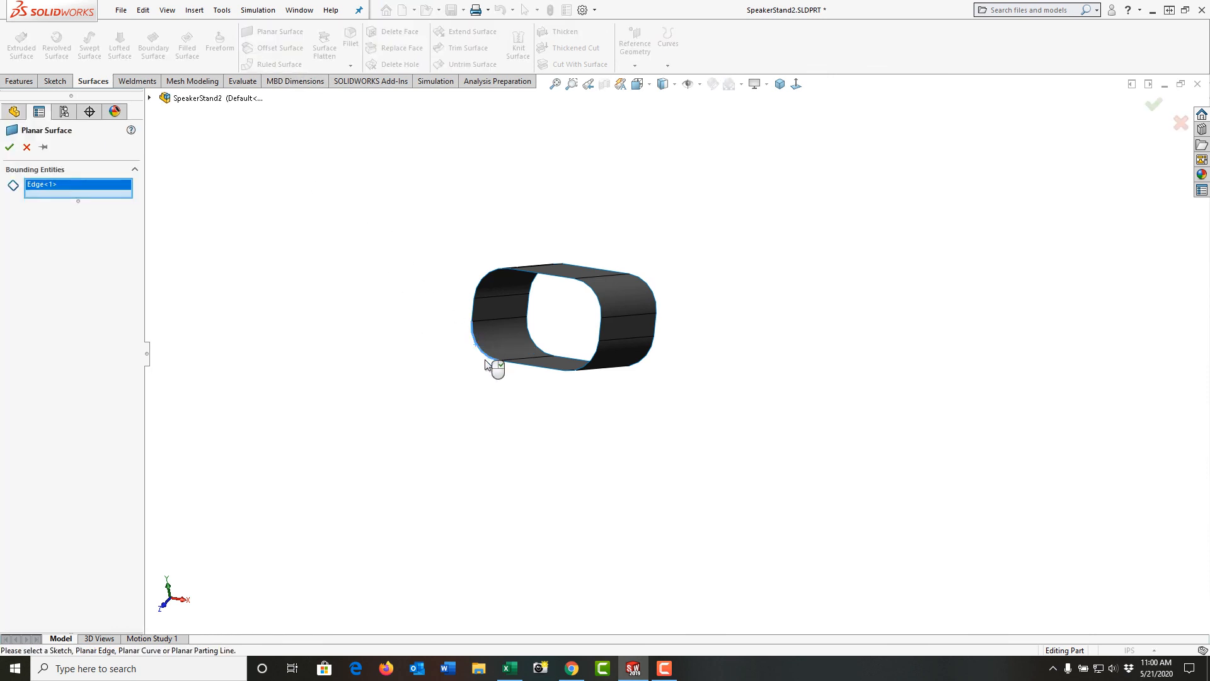
pyautogui.click(522, 368)
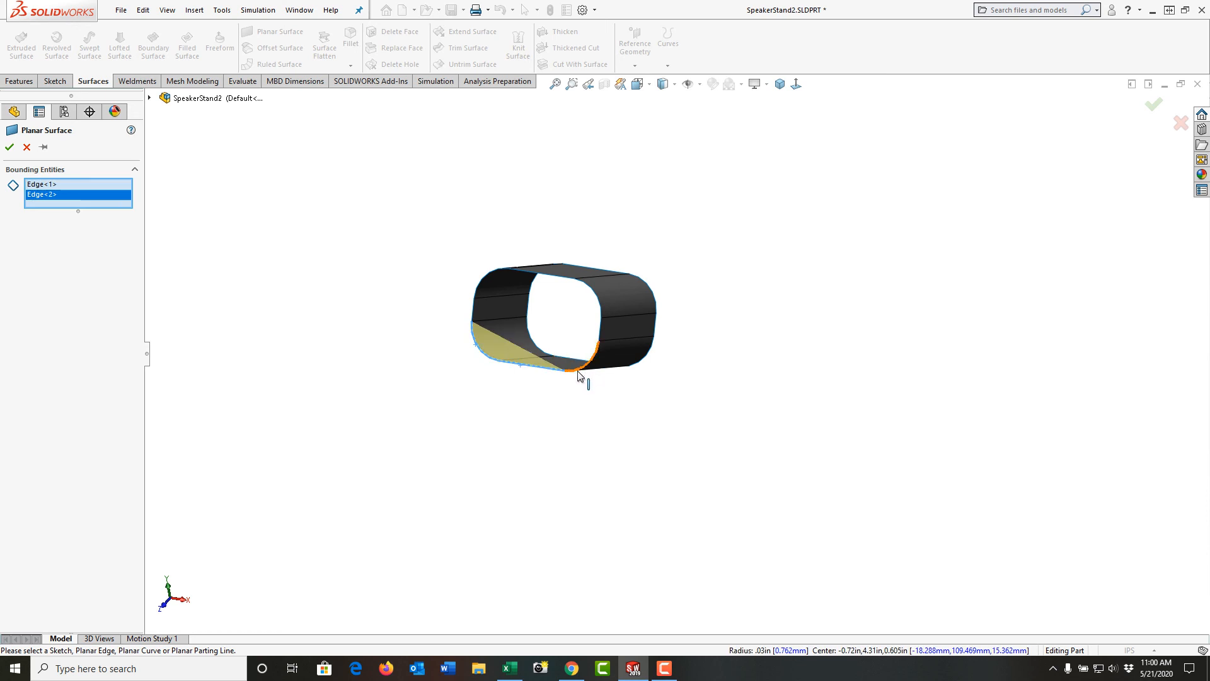
pyautogui.click(578, 374)
pyautogui.click(600, 331)
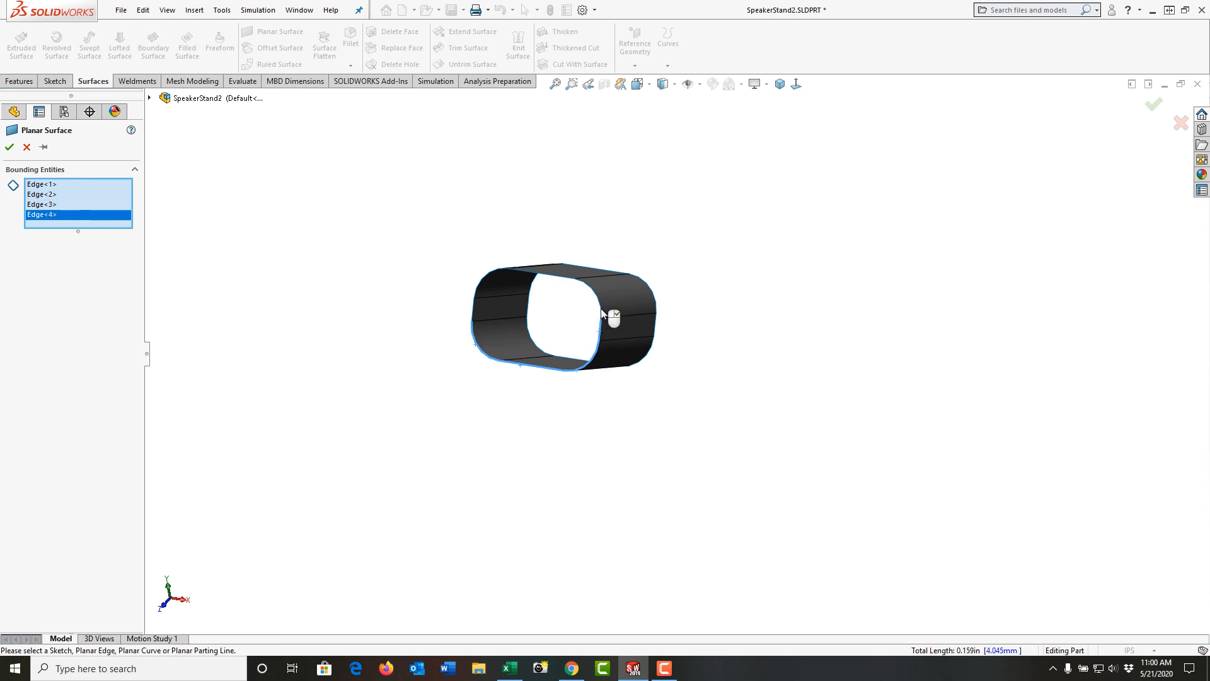
pyautogui.click(597, 300)
pyautogui.click(569, 278)
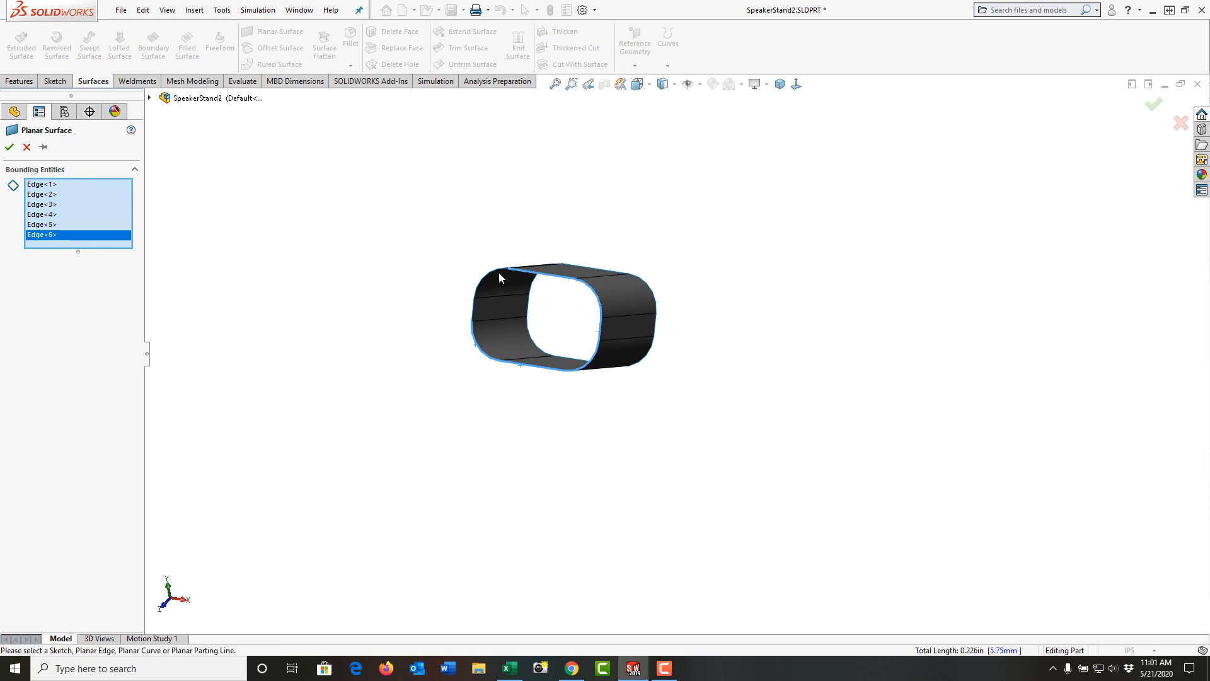
pyautogui.click(496, 273)
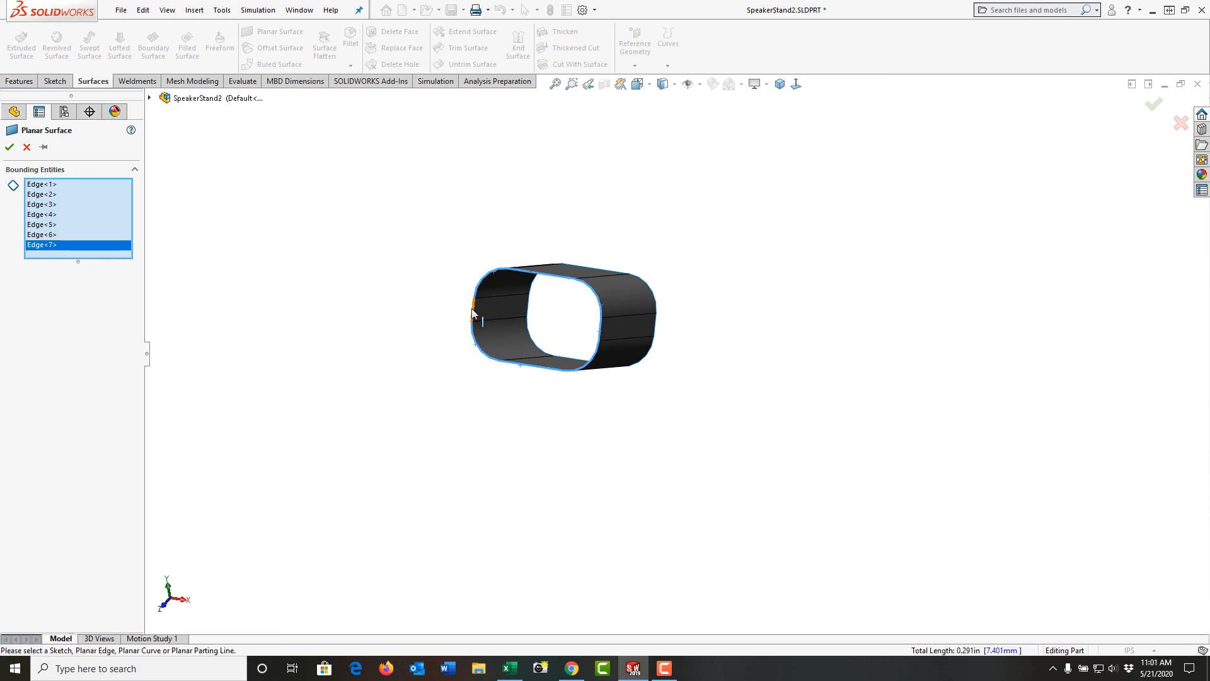
pyautogui.click(473, 313)
pyautogui.press('Return')
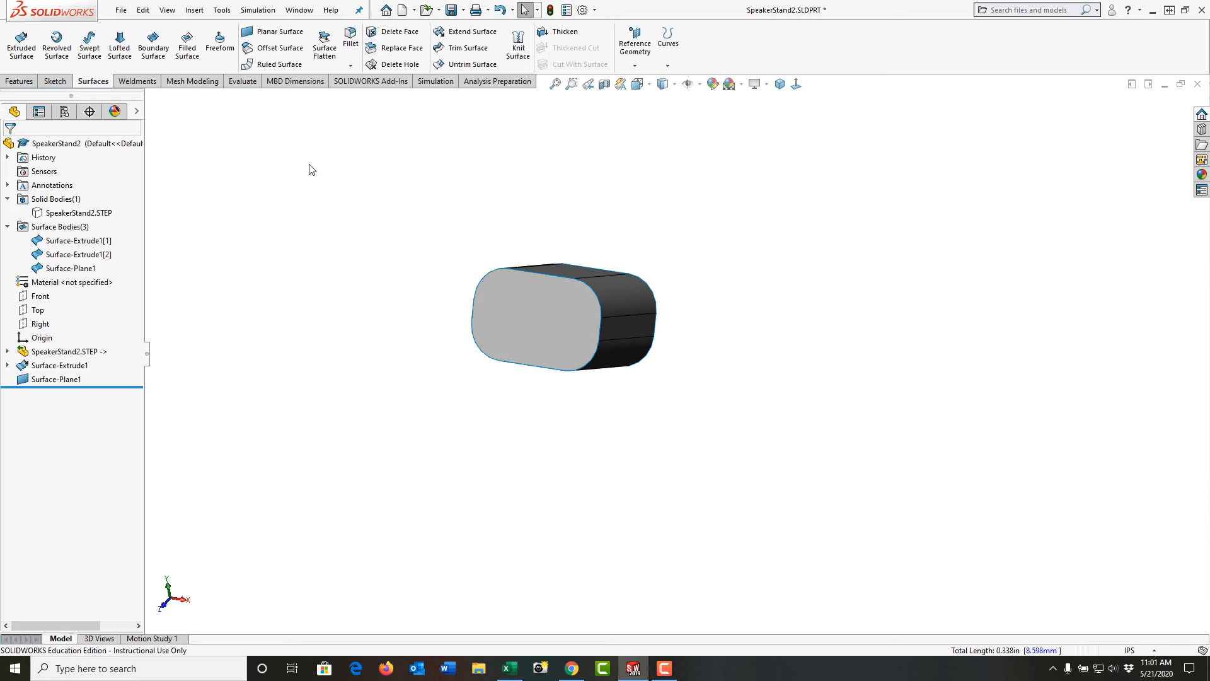
# - Cap the front open end of the right extruded surface with a planar surface bounded by its eight edges
pyautogui.click(275, 33)
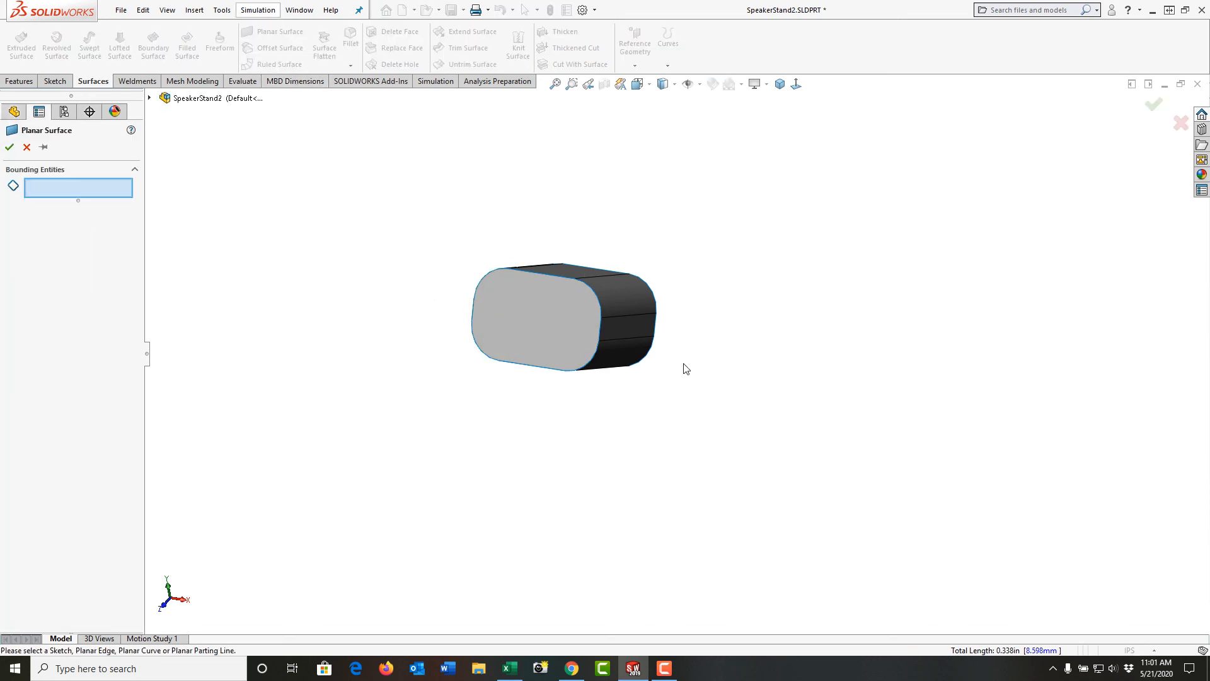
pyautogui.scroll(5, 743, 400)
pyautogui.scroll(-10, 967, 407)
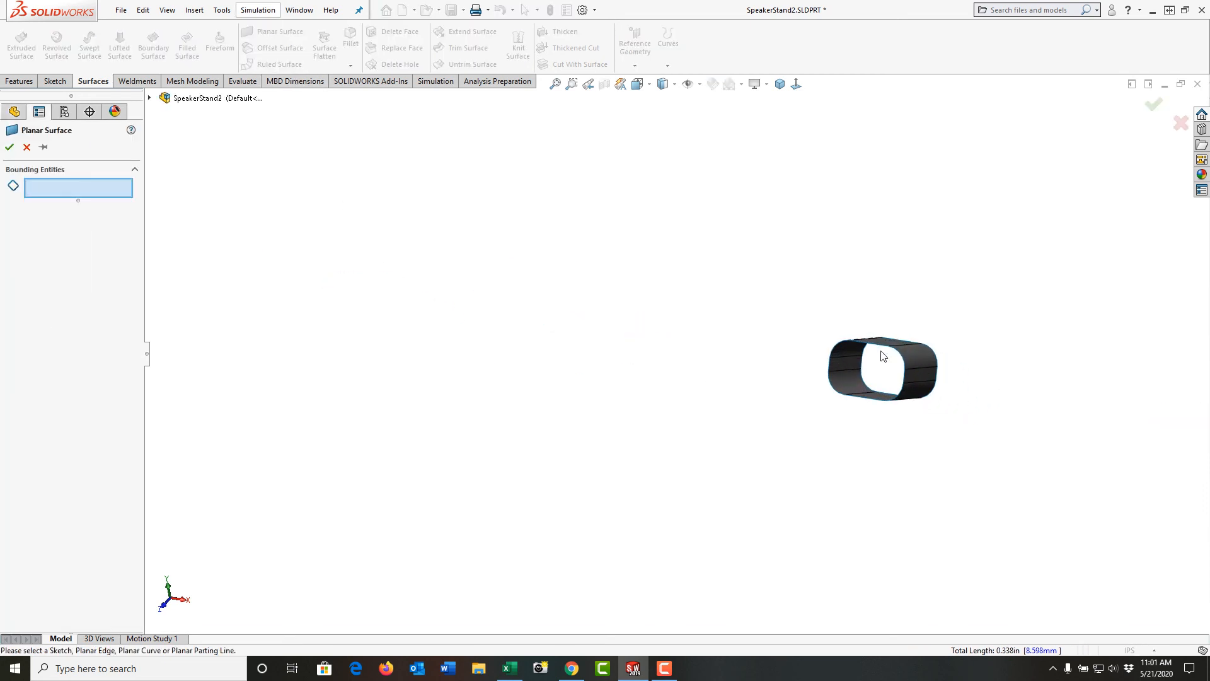
pyautogui.click(787, 339)
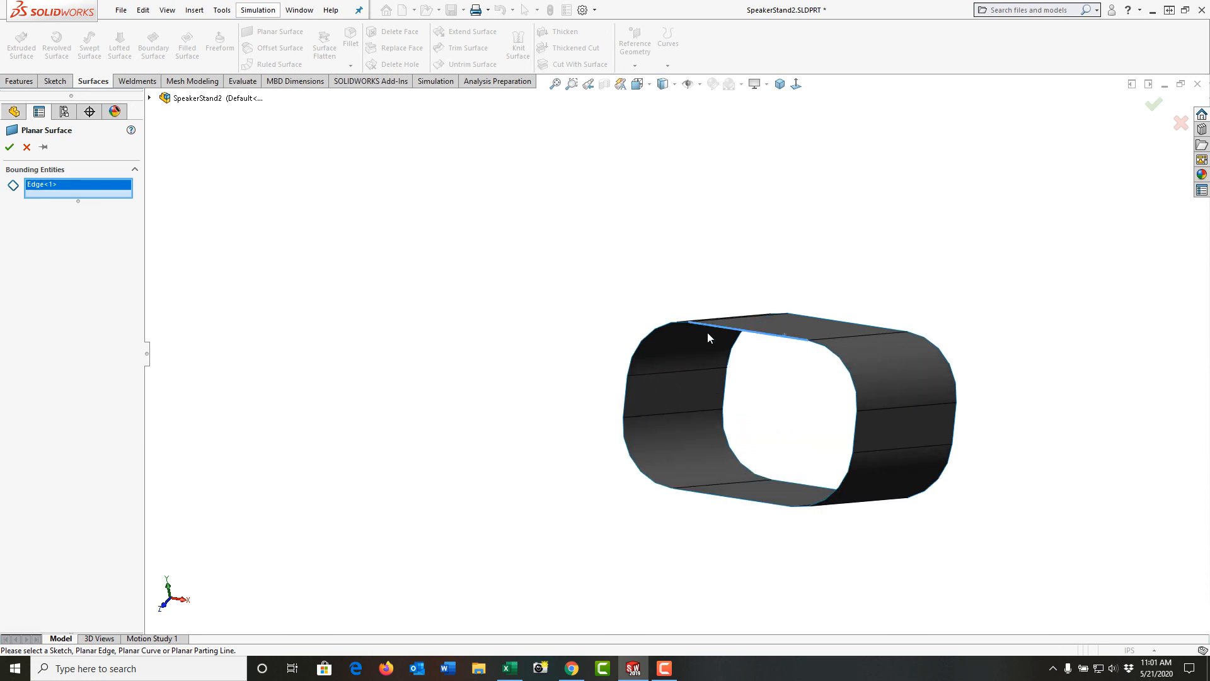
pyautogui.click(667, 328)
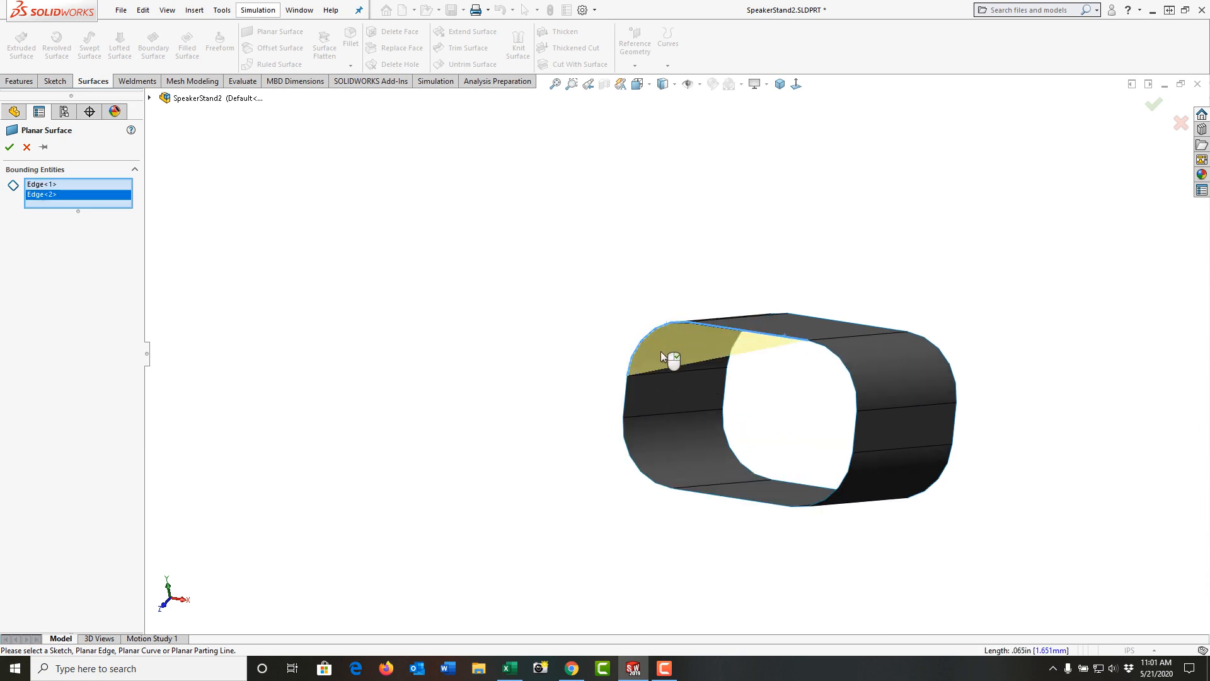
pyautogui.click(627, 400)
pyautogui.click(633, 463)
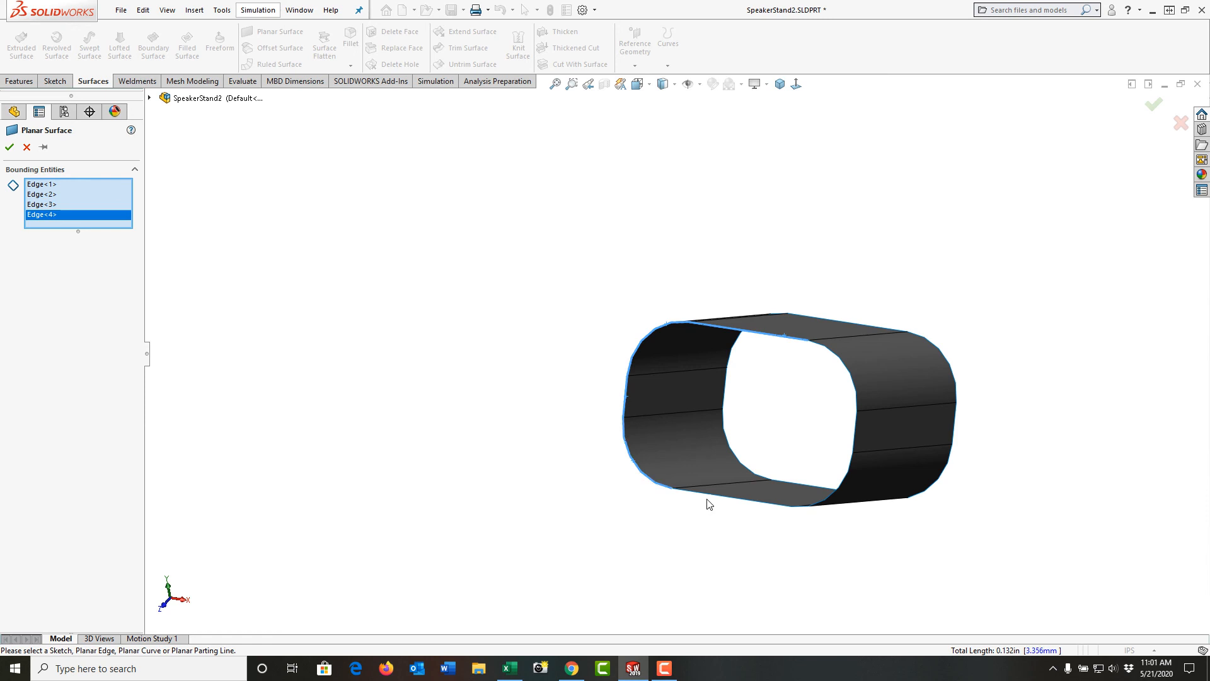
pyautogui.click(711, 500)
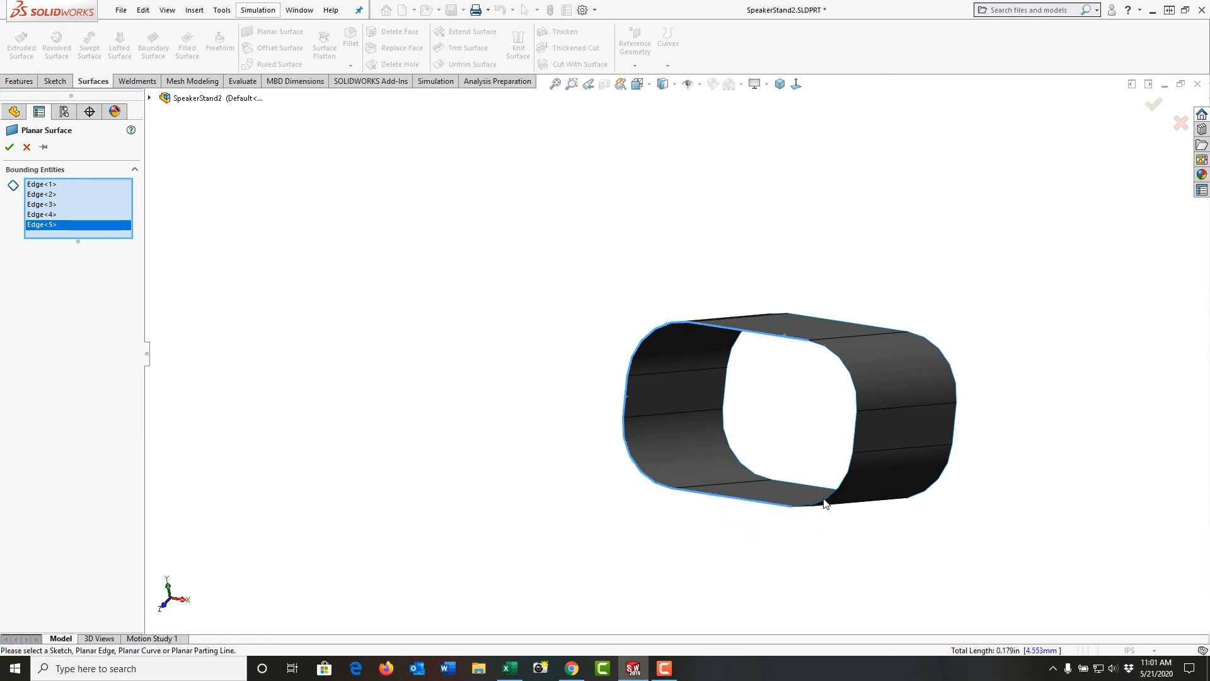
pyautogui.click(827, 504)
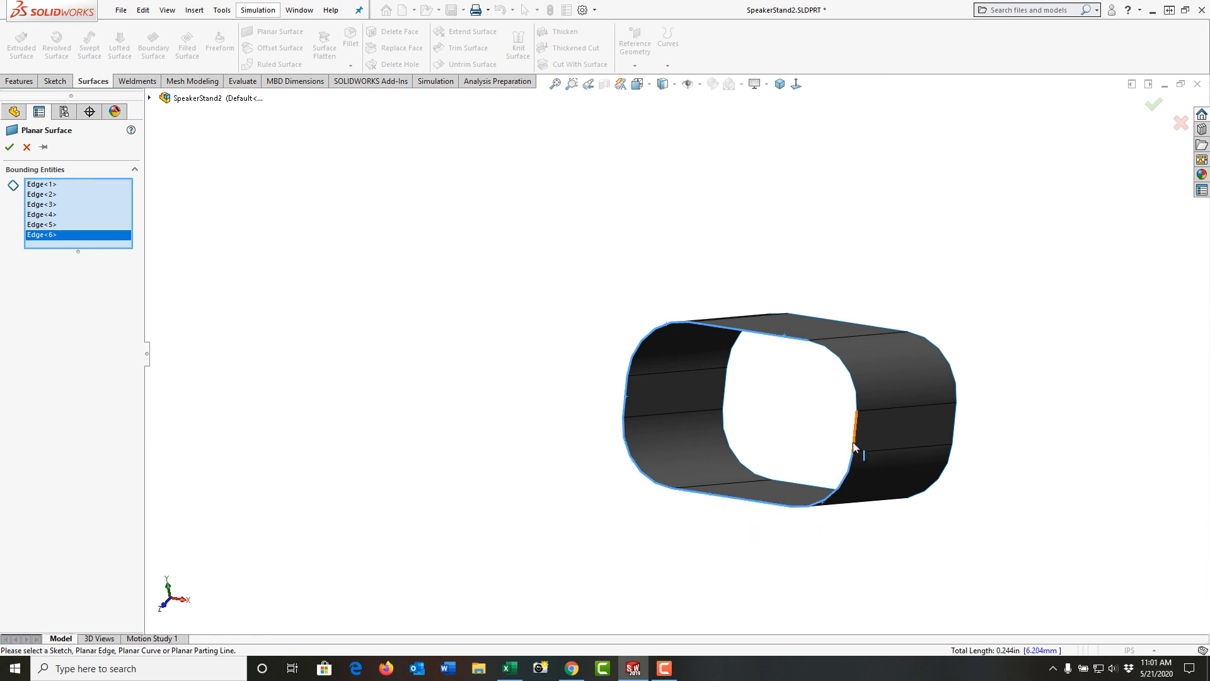
pyautogui.click(853, 442)
pyautogui.click(856, 387)
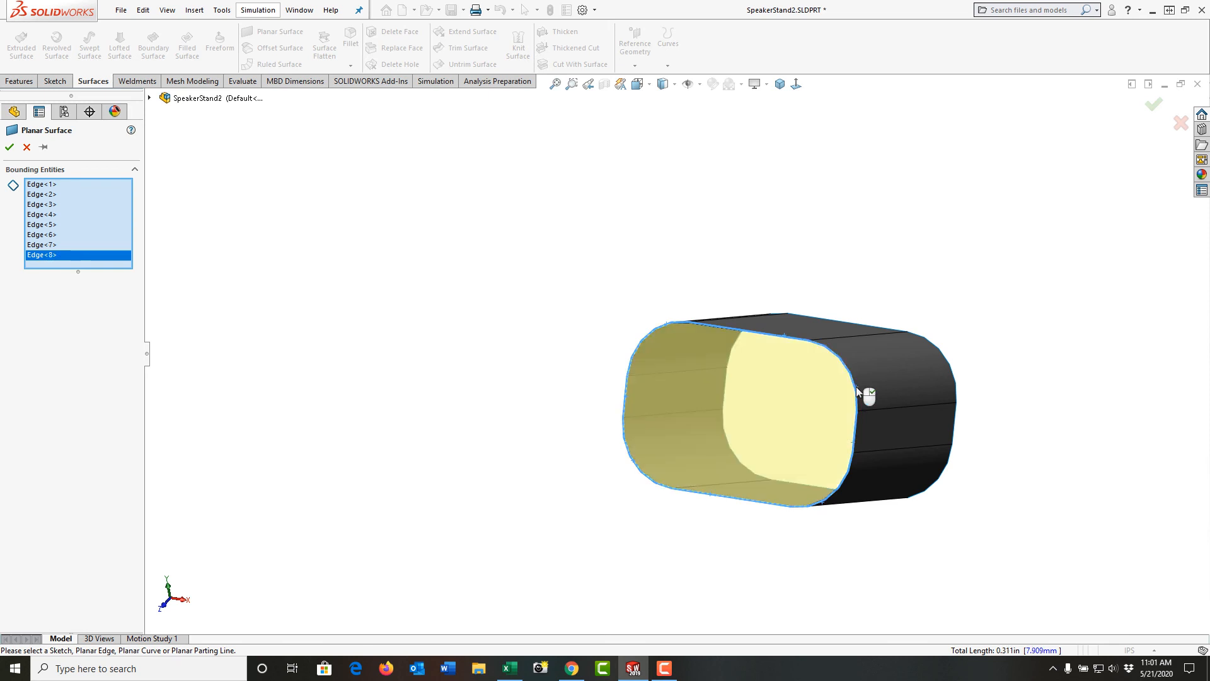
pyautogui.press('Return')
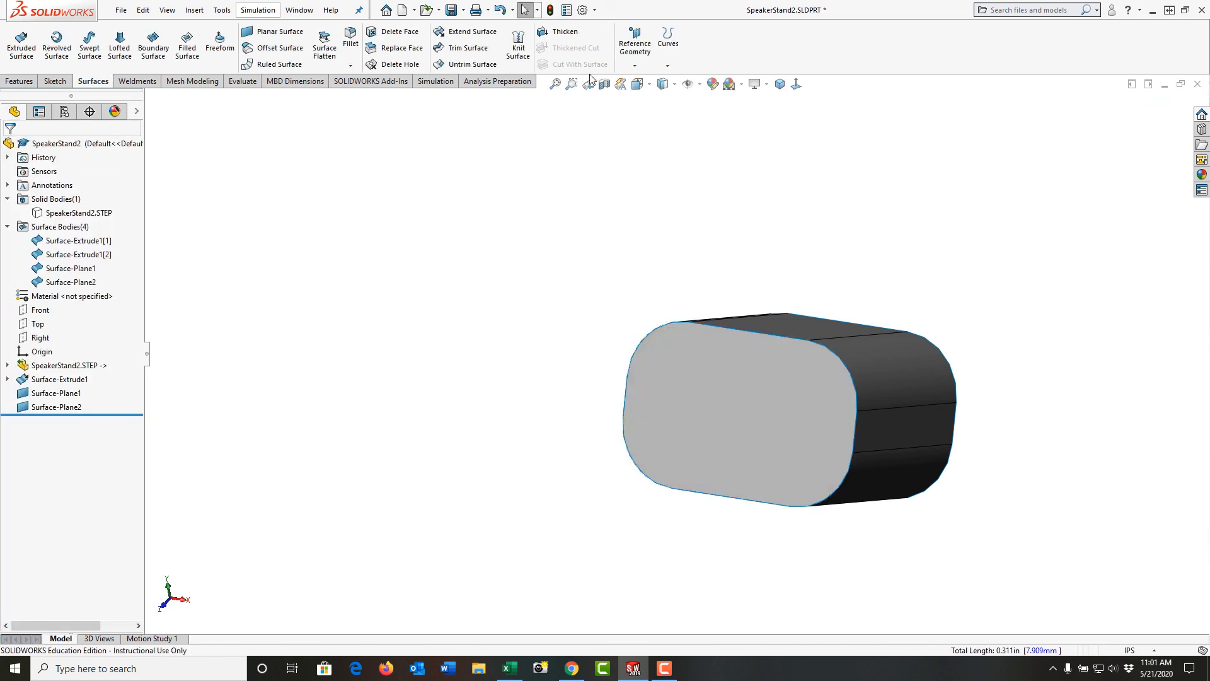
# - Show the hidden SpeakerStand2.STEP solid body again
pyautogui.click(555, 85)
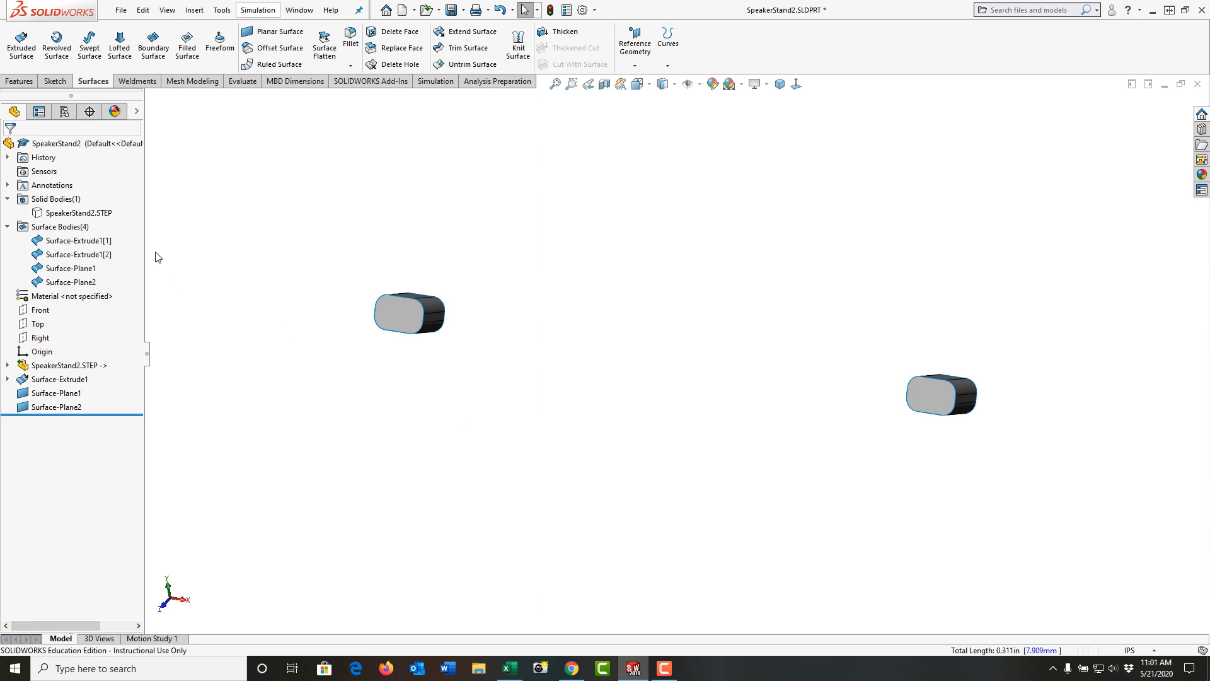
pyautogui.click(93, 214)
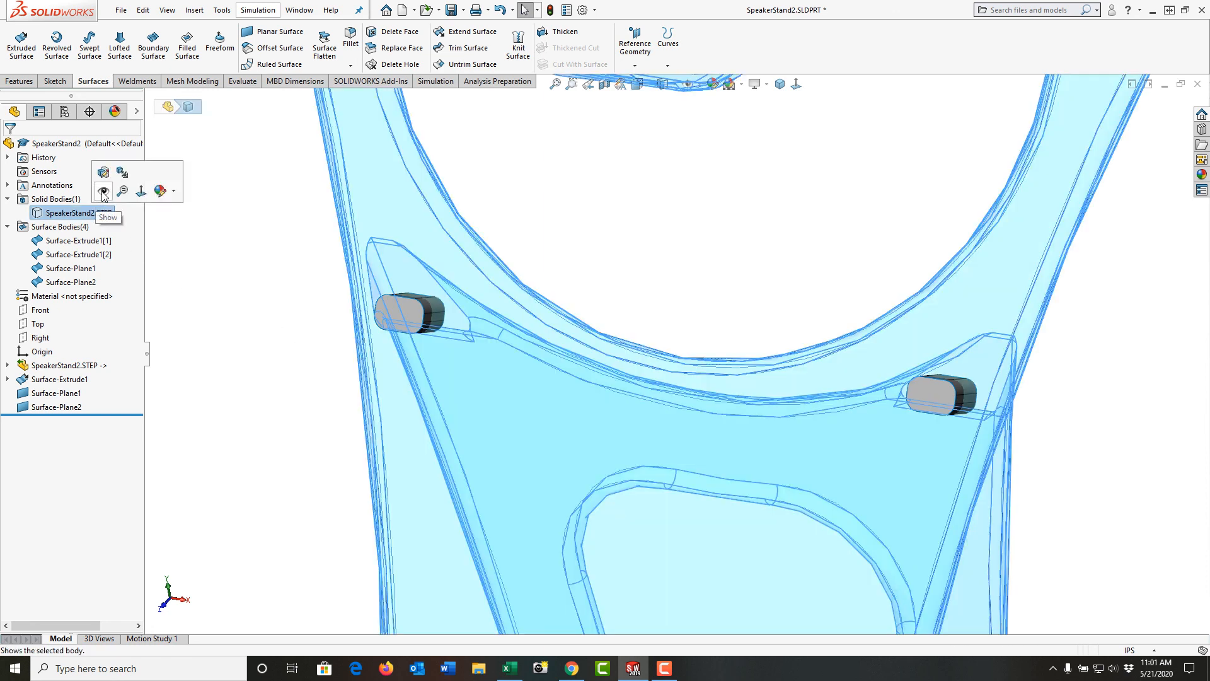
pyautogui.click(103, 196)
# - Start a sketch on the rear face of the speaker stand's front plate, viewed normal to that face
pyautogui.scroll(3, 397, 425)
pyautogui.moveTo(400, 426); pyautogui.dragTo(335, 410, button='middle')
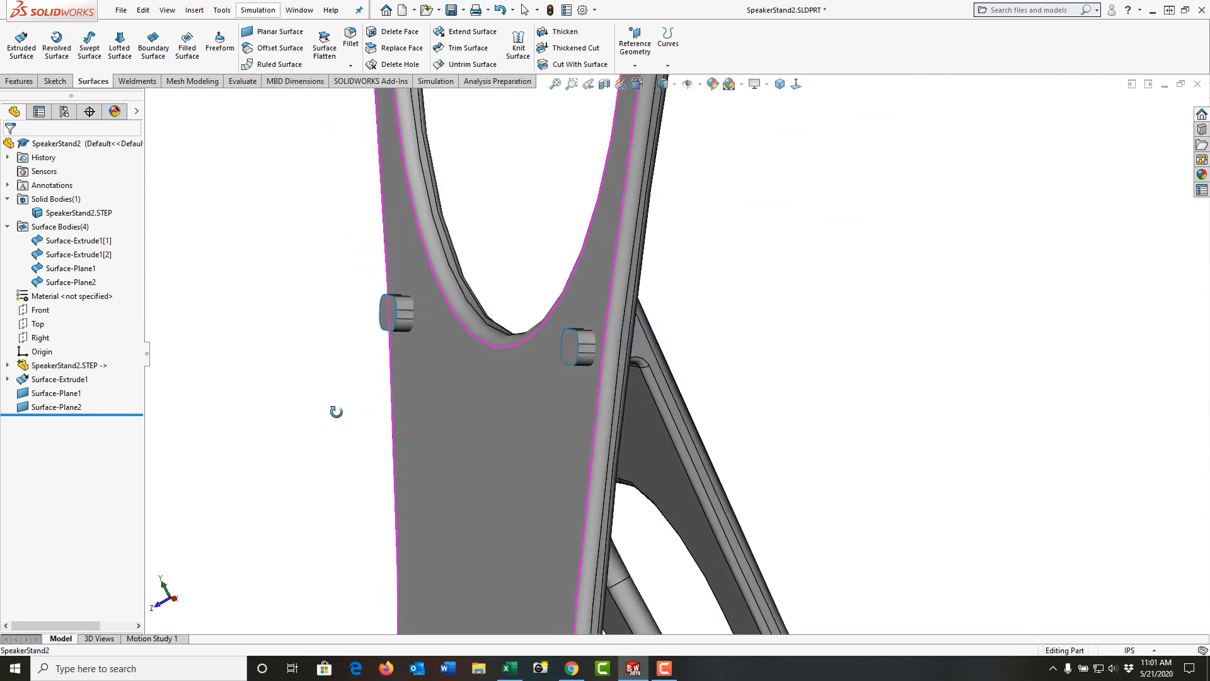
pyautogui.scroll(-3, 526, 409)
pyautogui.moveTo(529, 414); pyautogui.dragTo(606, 432, button='middle')
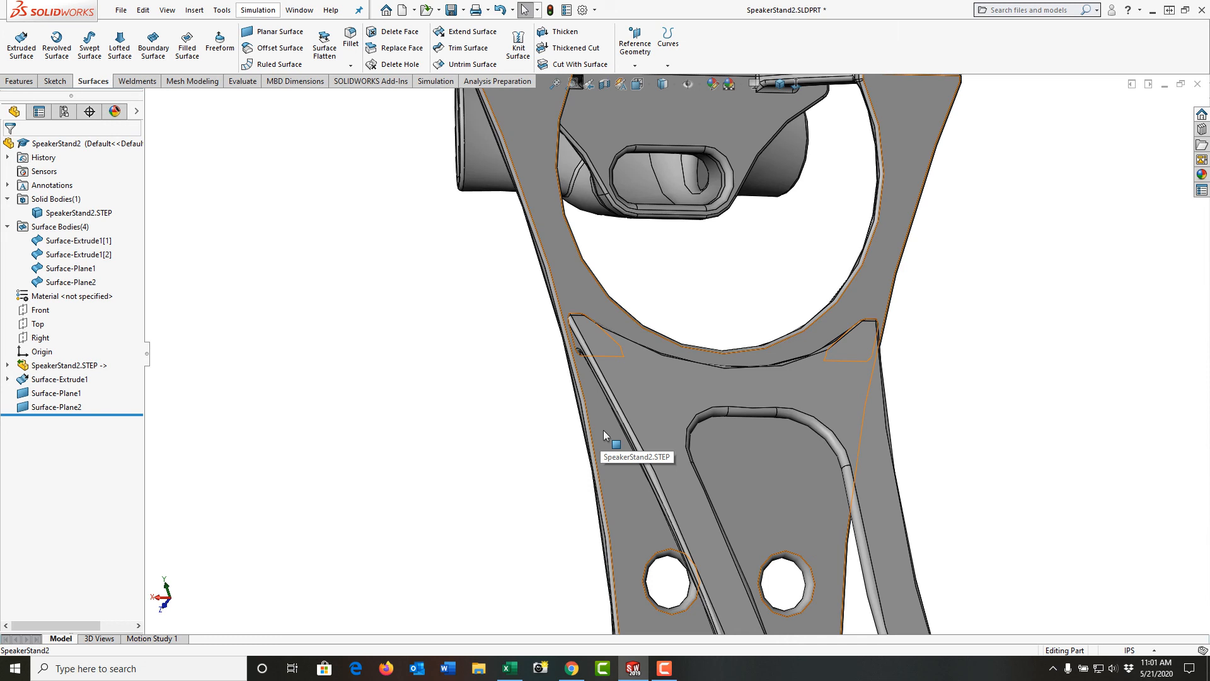
pyautogui.click(604, 431)
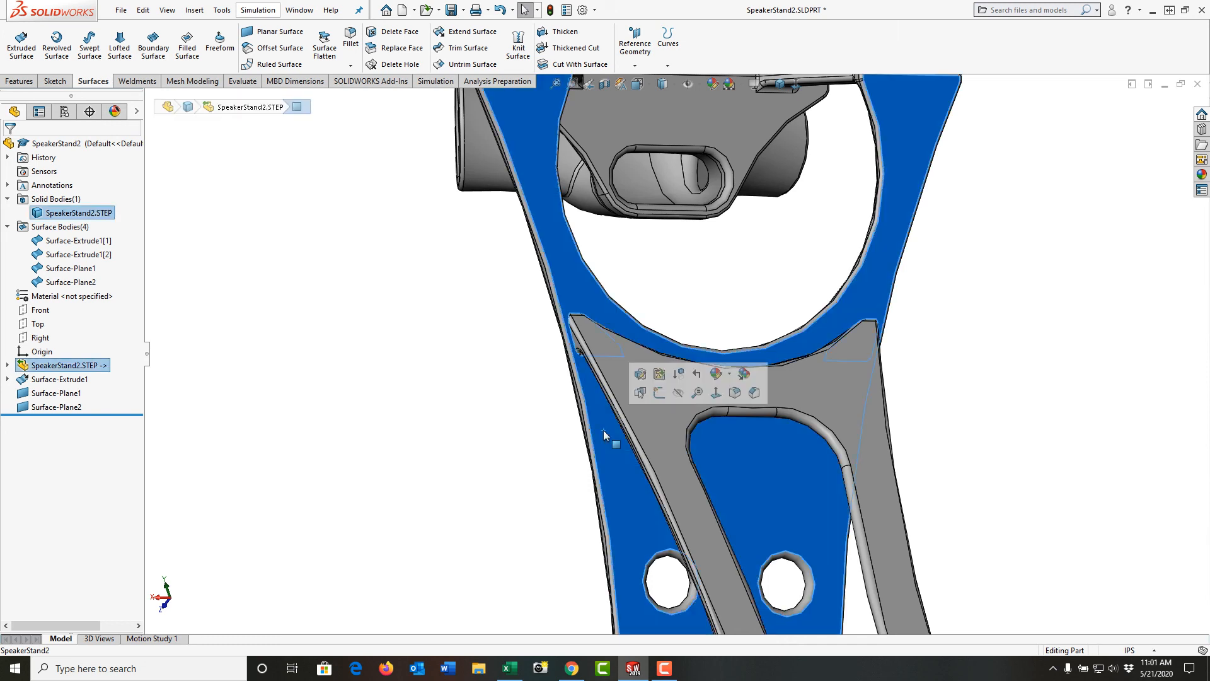
pyautogui.click(716, 393)
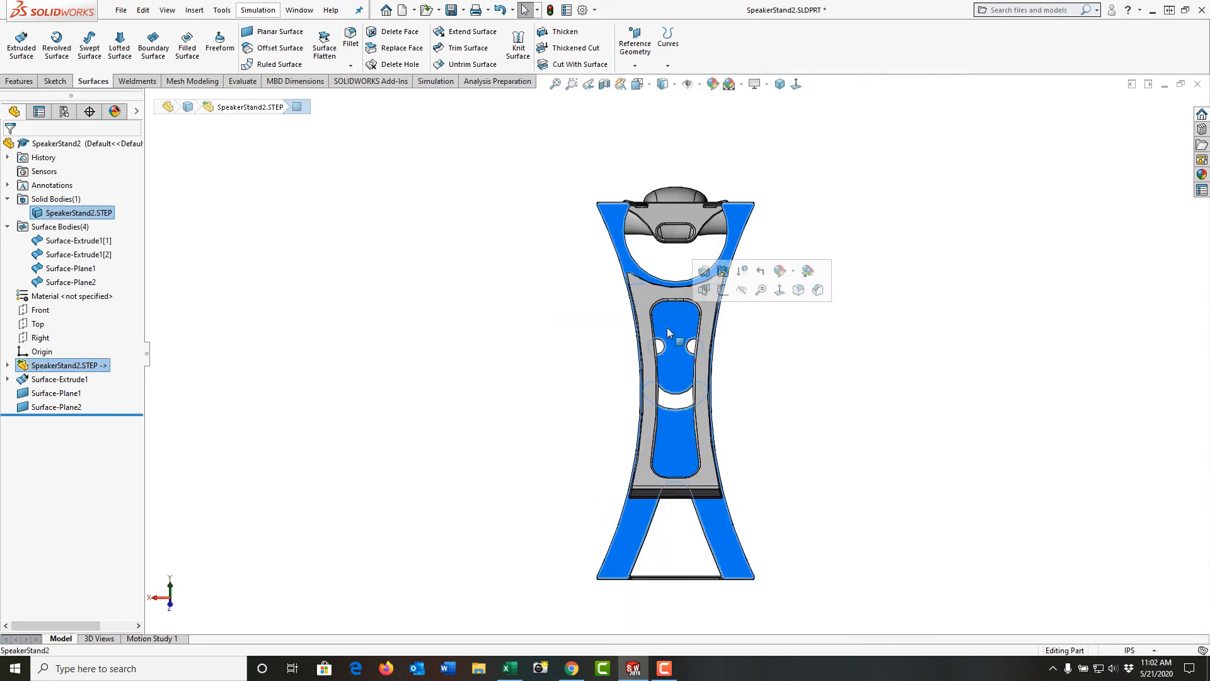
pyautogui.click(722, 291)
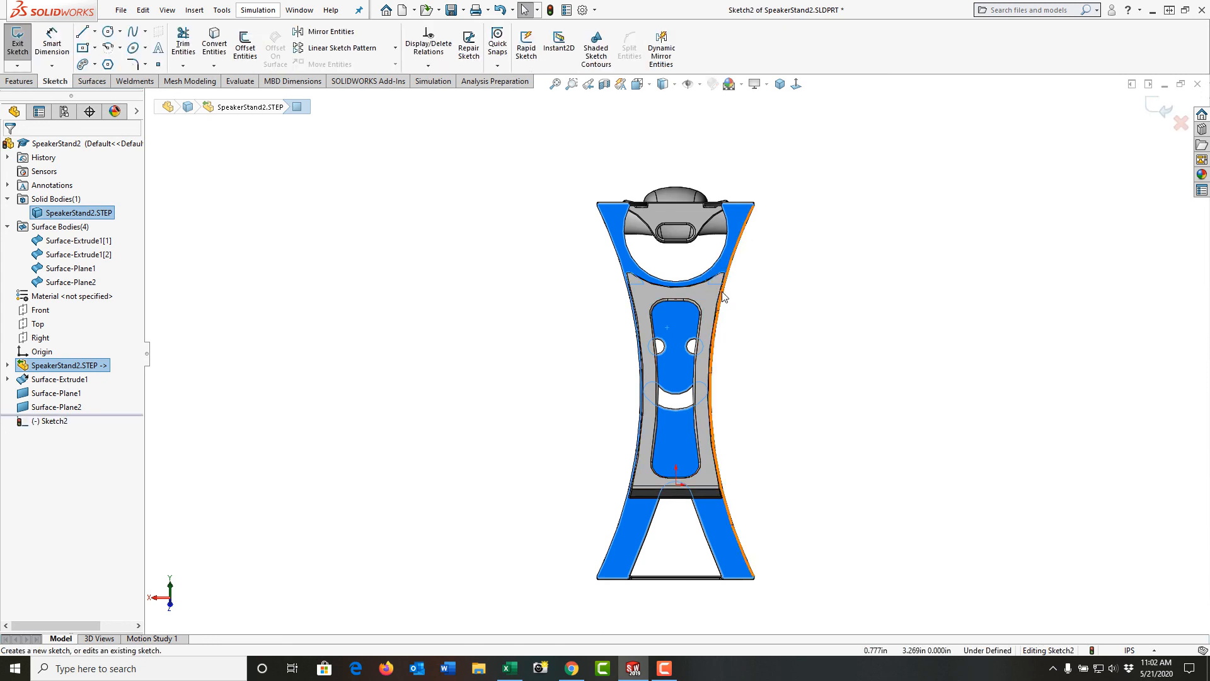
# - Sketch a center rectangle about 2.38 by 0.94 in across the plate, around the lower edge of the large circular opening
pyautogui.click(84, 48)
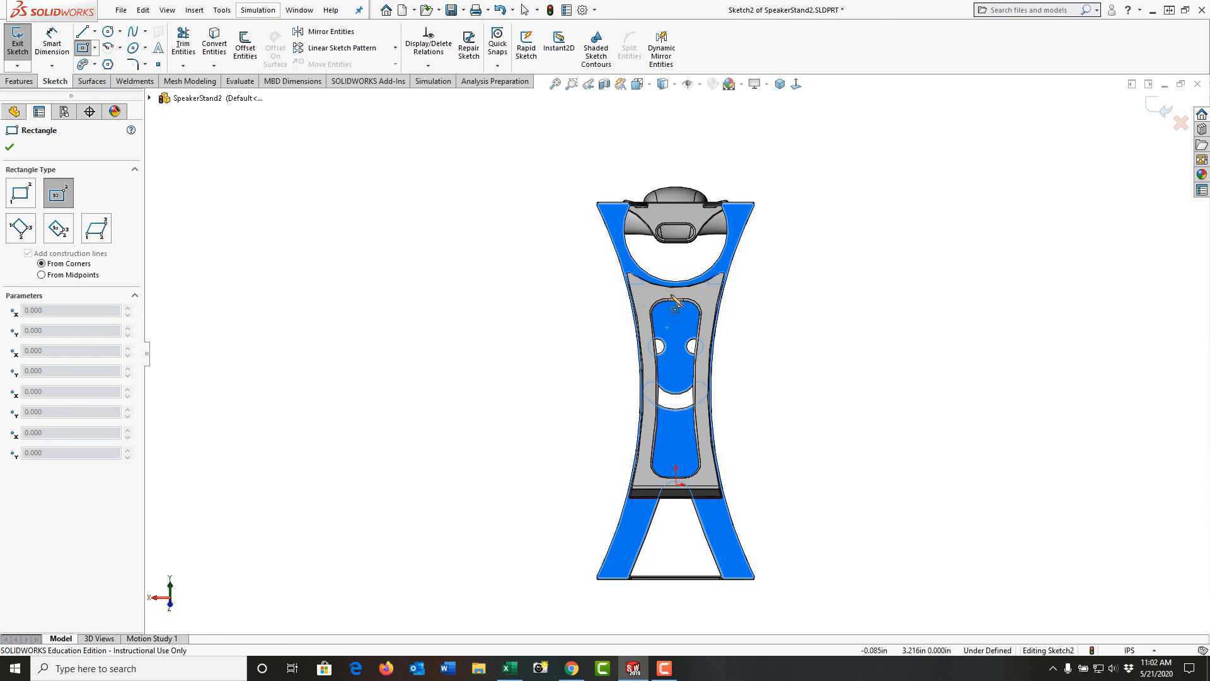
pyautogui.scroll(-4, 673, 301)
pyautogui.scroll(-3, 686, 310)
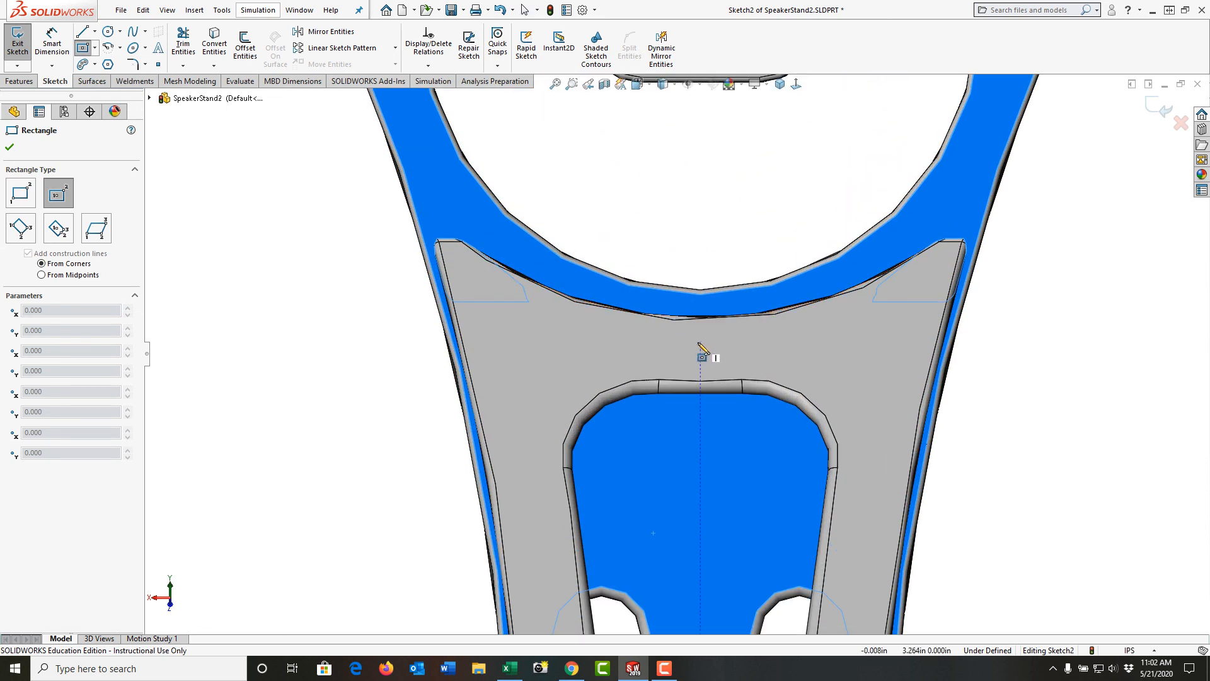
pyautogui.click(688, 262)
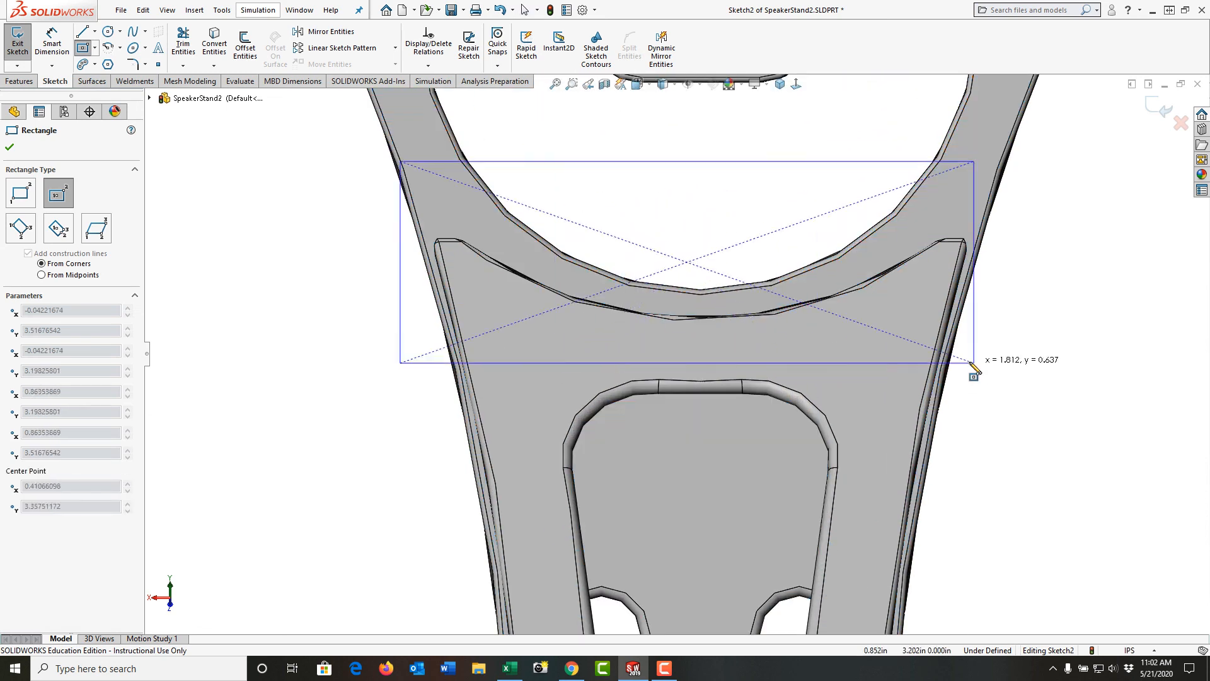
pyautogui.click(1061, 387)
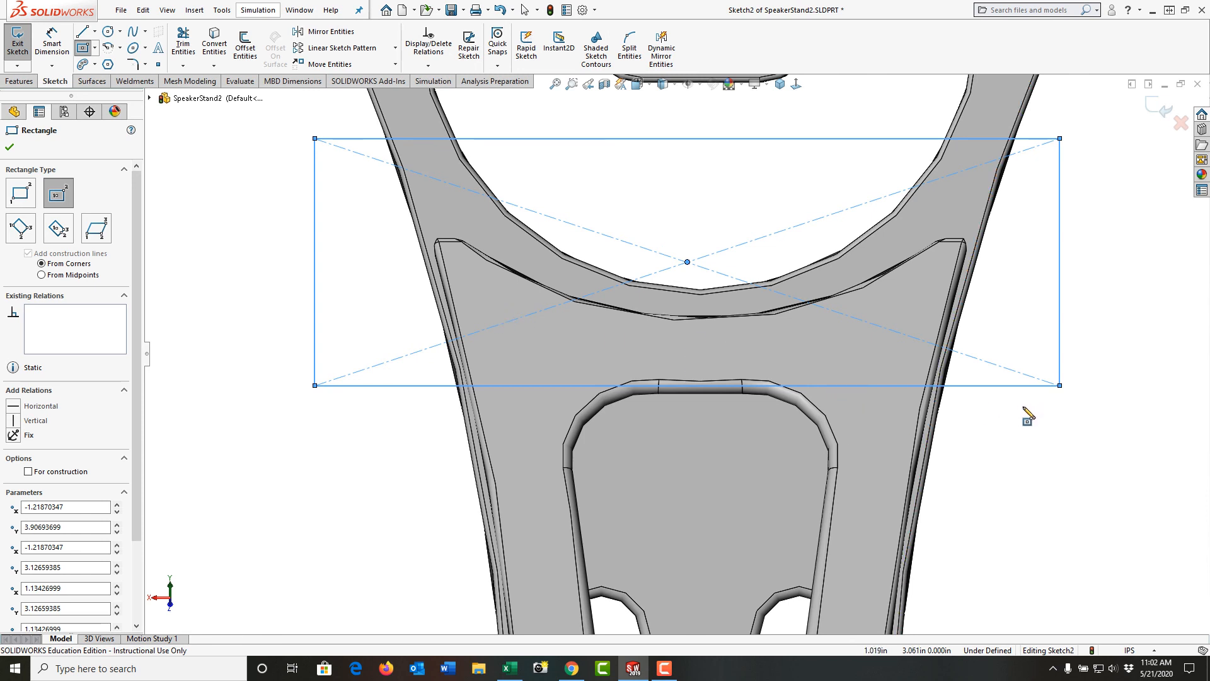
pyautogui.press('Escape')
pyautogui.moveTo(1061, 386); pyautogui.dragTo(1074, 441)
pyautogui.scroll(5, 1015, 500)
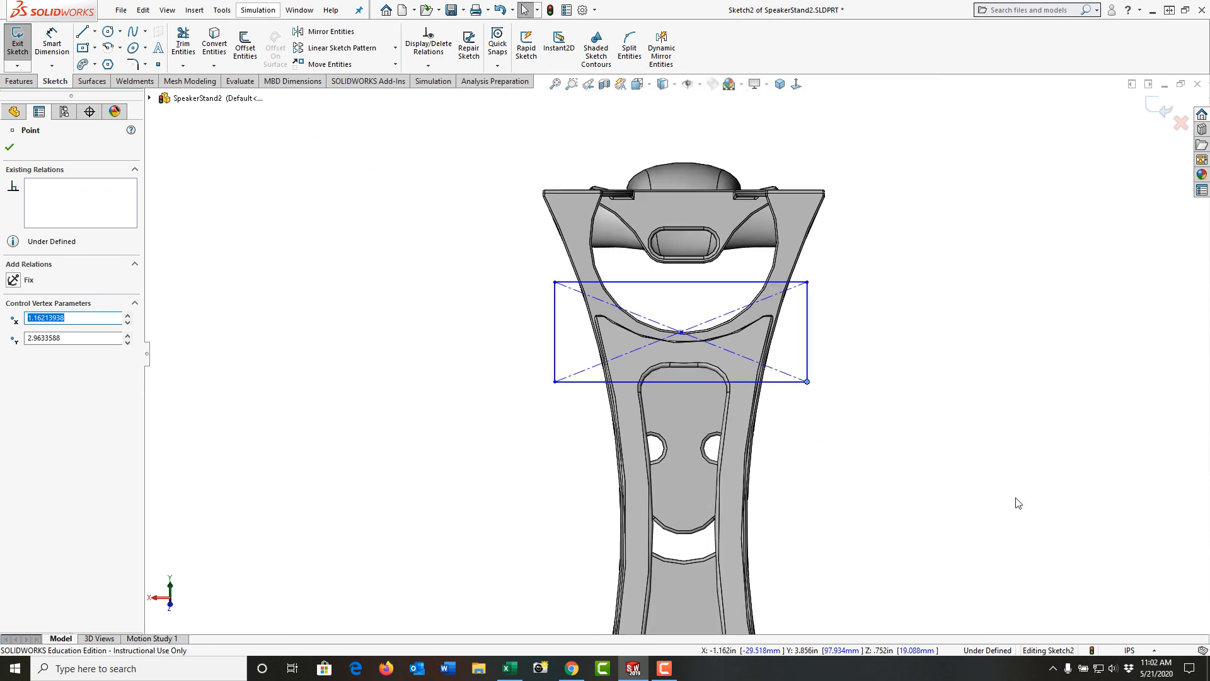
pyautogui.press('z')
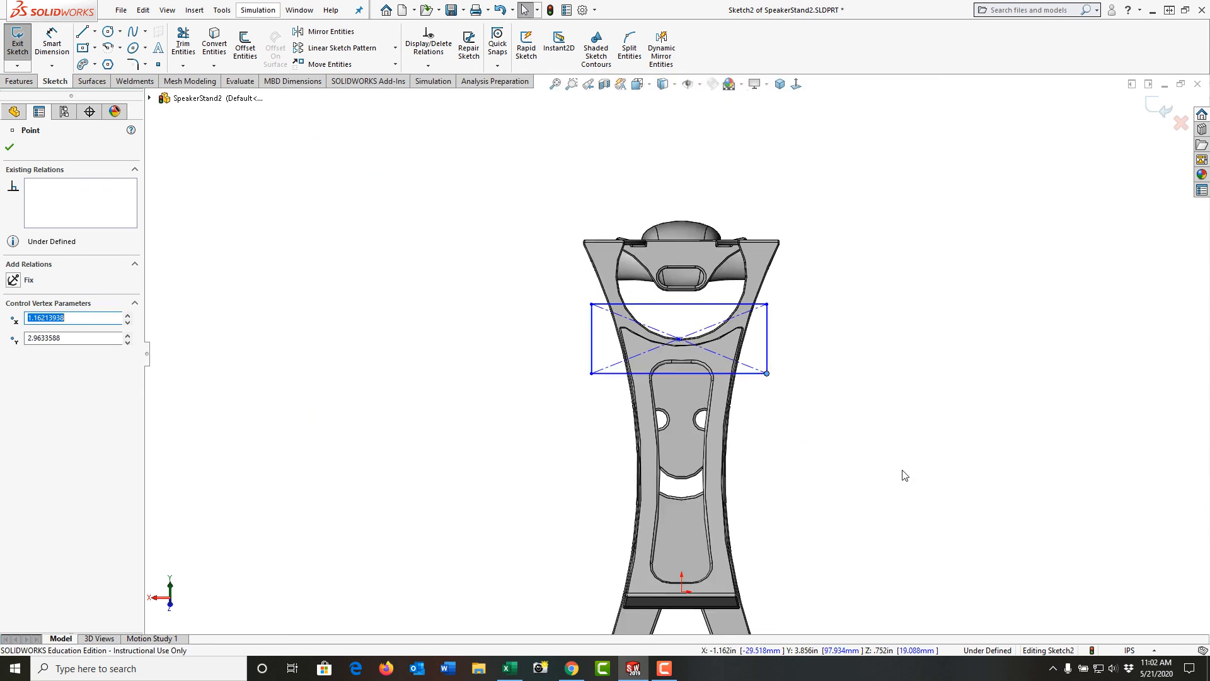
# - Align the rectangle's center point with the origin using a vertical relation
pyautogui.click(682, 593)
pyautogui.keyDown('ctrl'); pyautogui.click(679, 339); pyautogui.keyUp('ctrl')
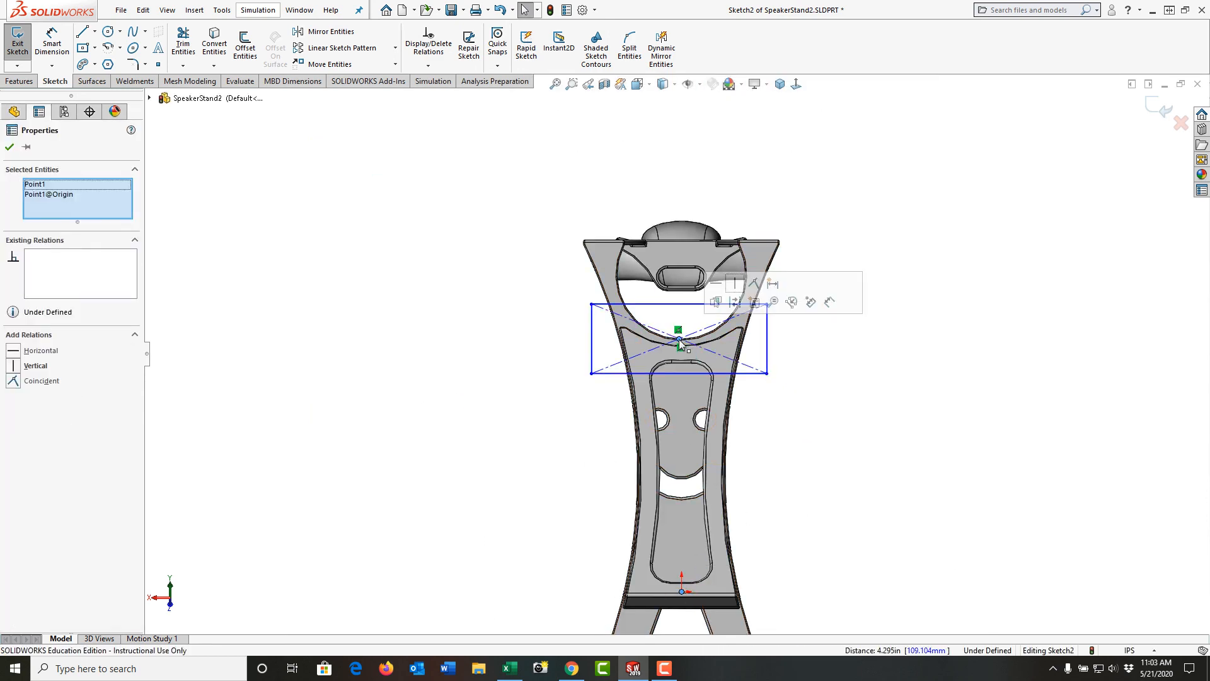
pyautogui.press('Escape')
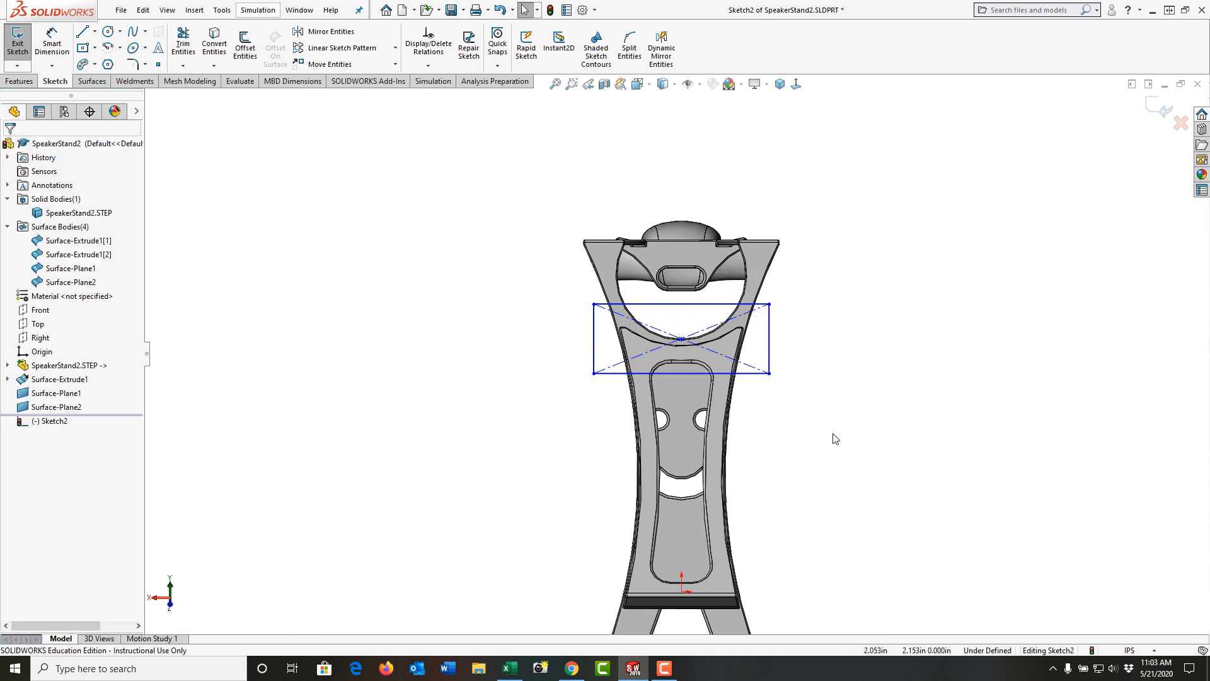
# - Dimension the rectangle's center 3.5 in above the origin
pyautogui.press('d')
pyautogui.click(683, 592)
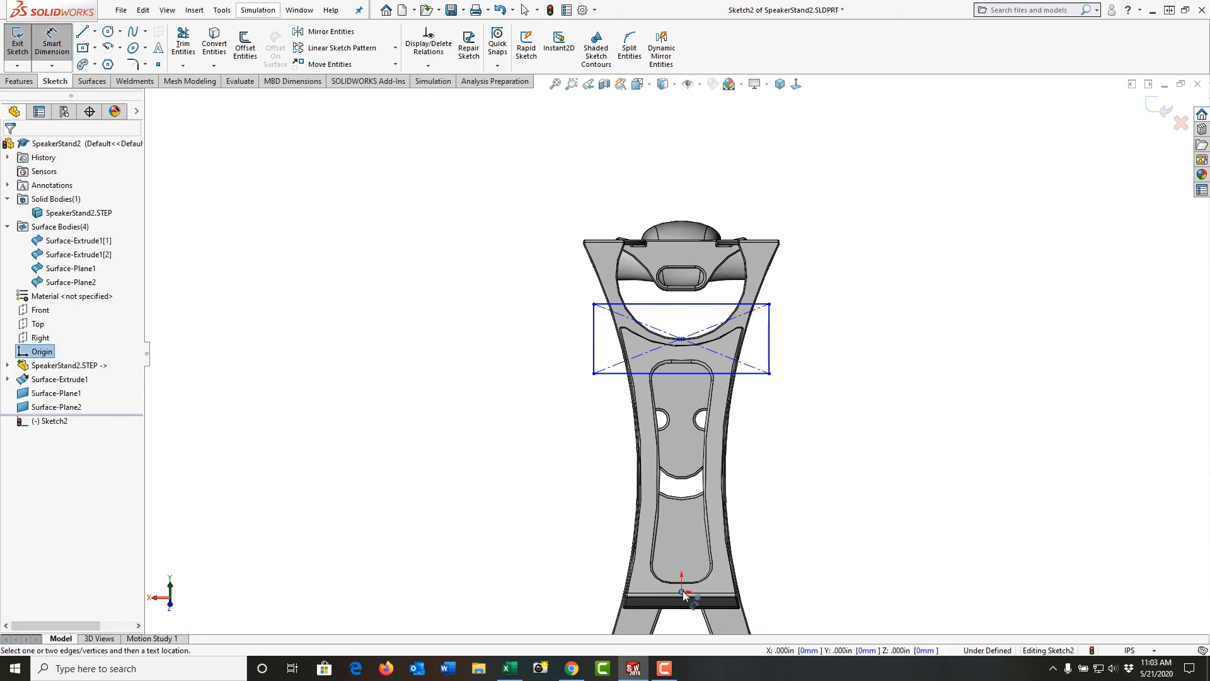
pyautogui.click(682, 339)
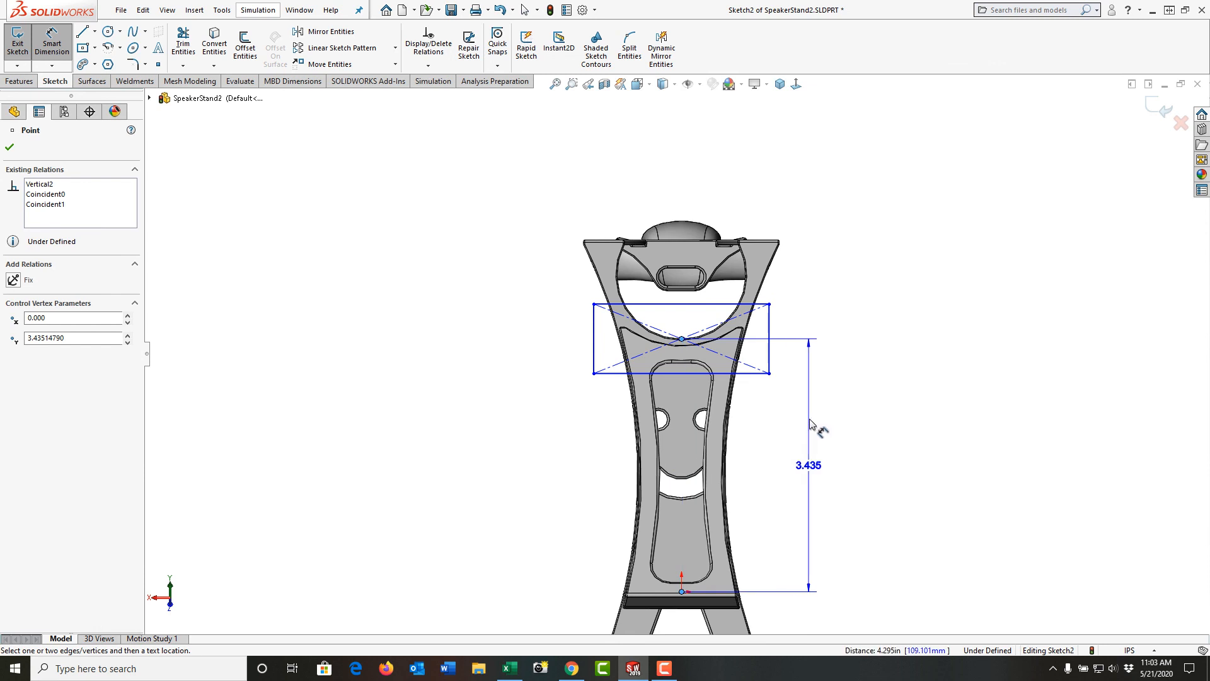
pyautogui.click(812, 420)
pyautogui.write('3.5')
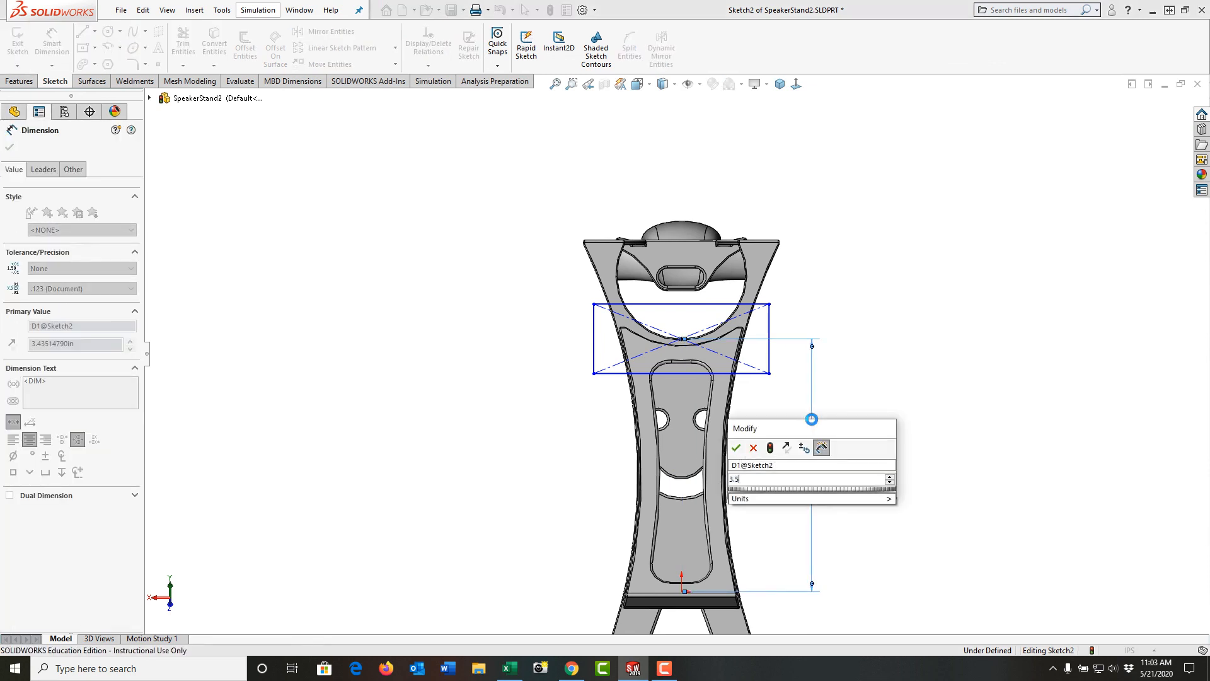
pyautogui.press('Return')
# - Dimension the rectangle 2.375 in wide and 1 in high
pyautogui.click(681, 369)
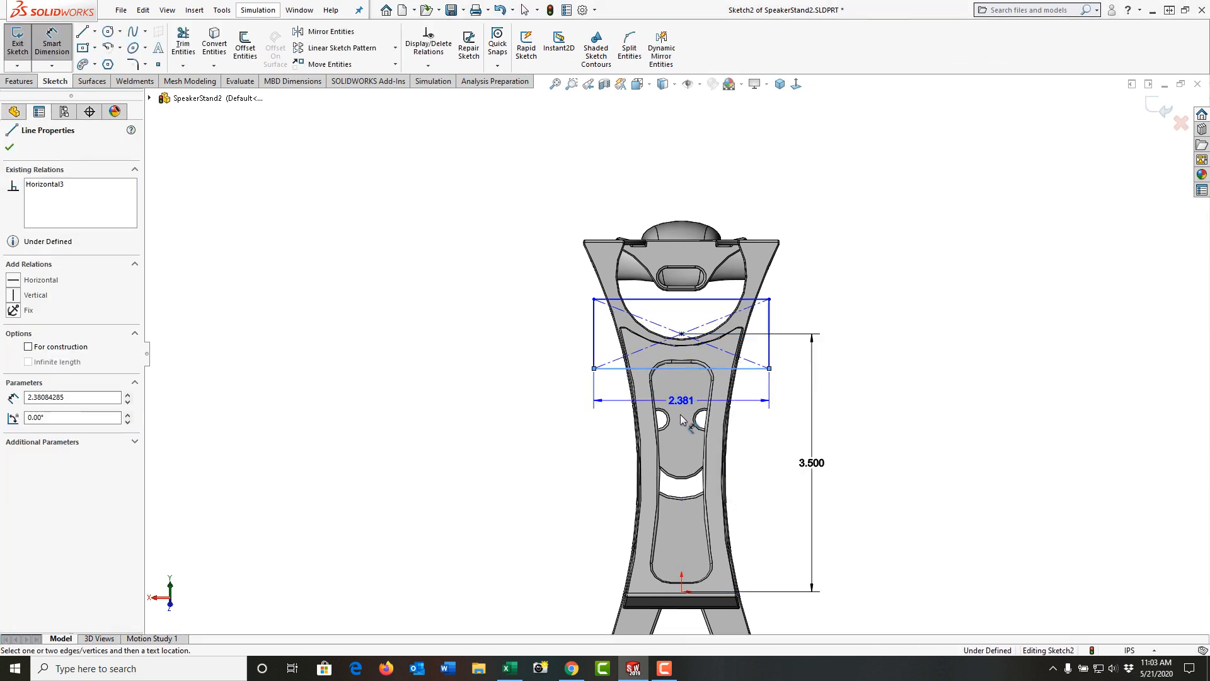
pyautogui.click(683, 416)
pyautogui.write('2.375')
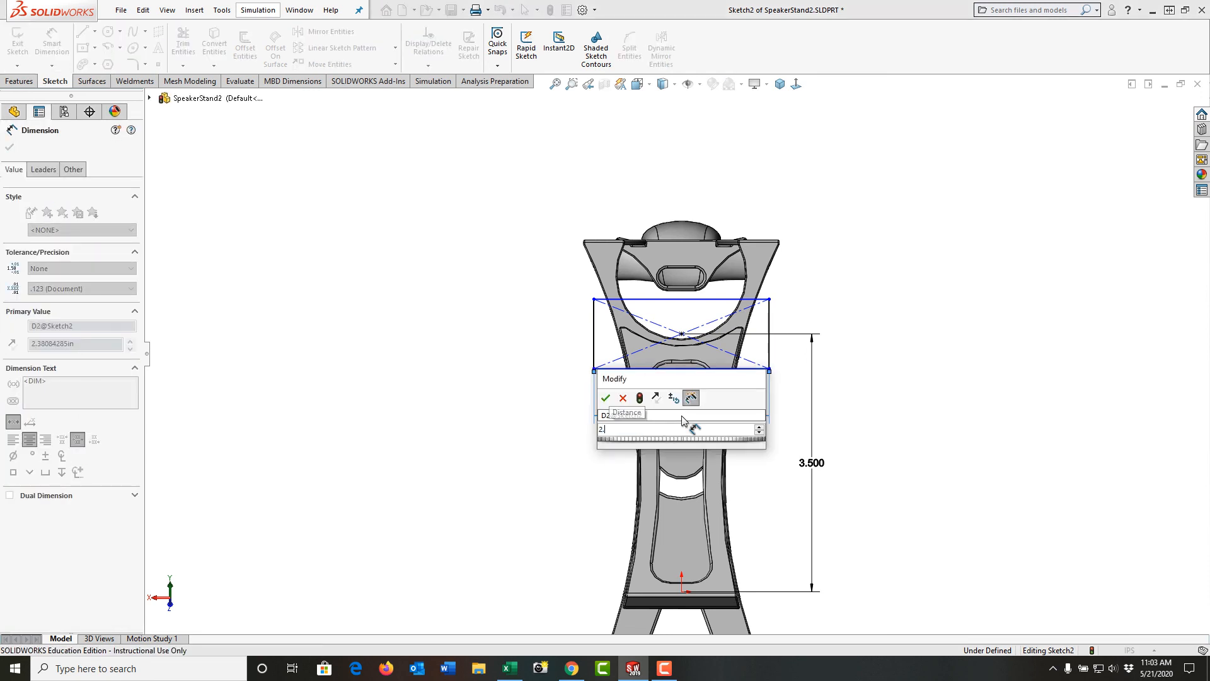
pyautogui.press('Return')
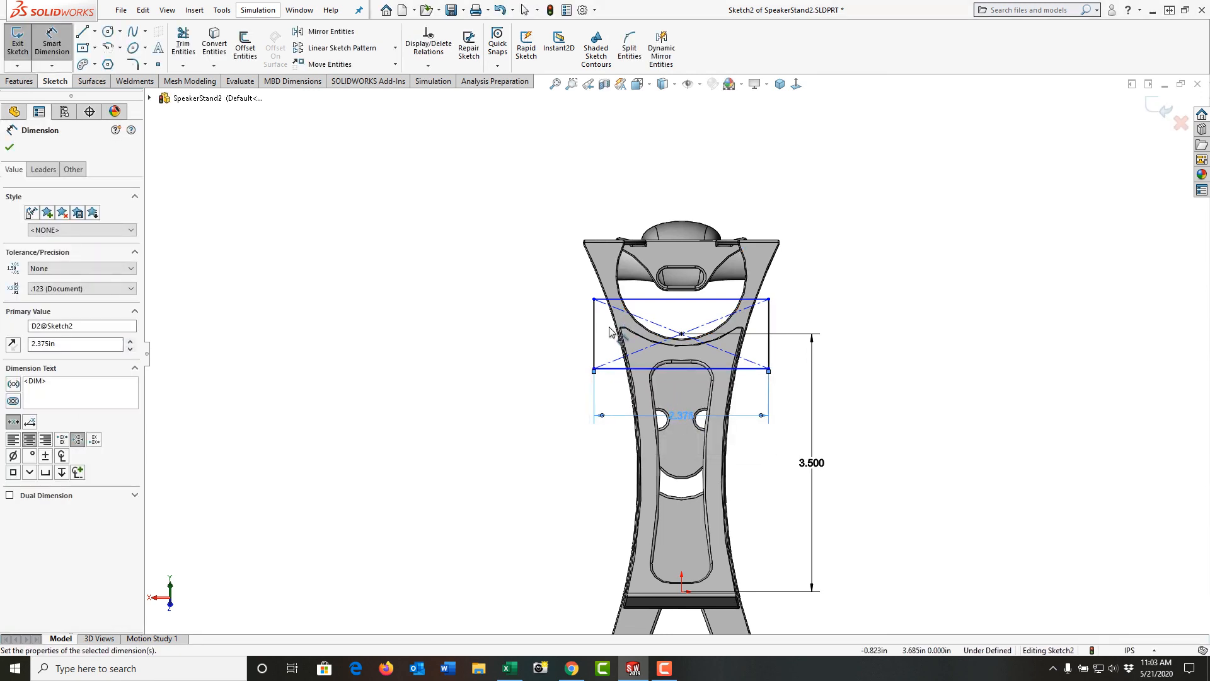
pyautogui.click(594, 344)
pyautogui.click(555, 345)
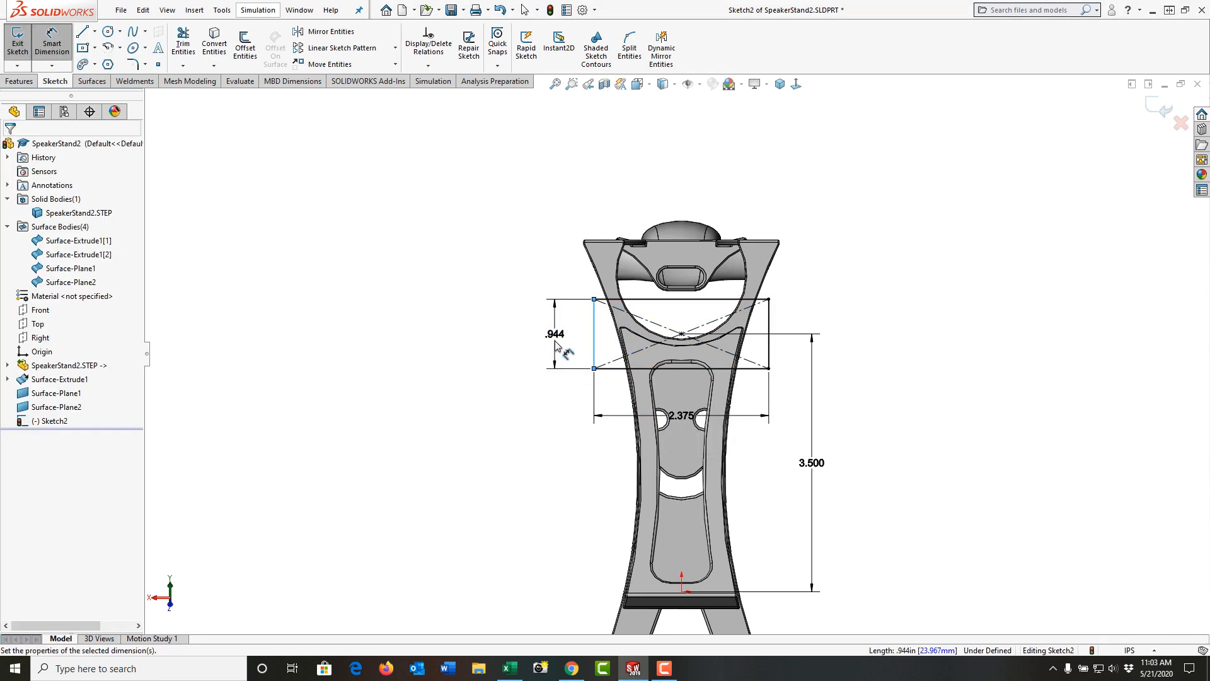
pyautogui.write('1')
pyautogui.press('Return')
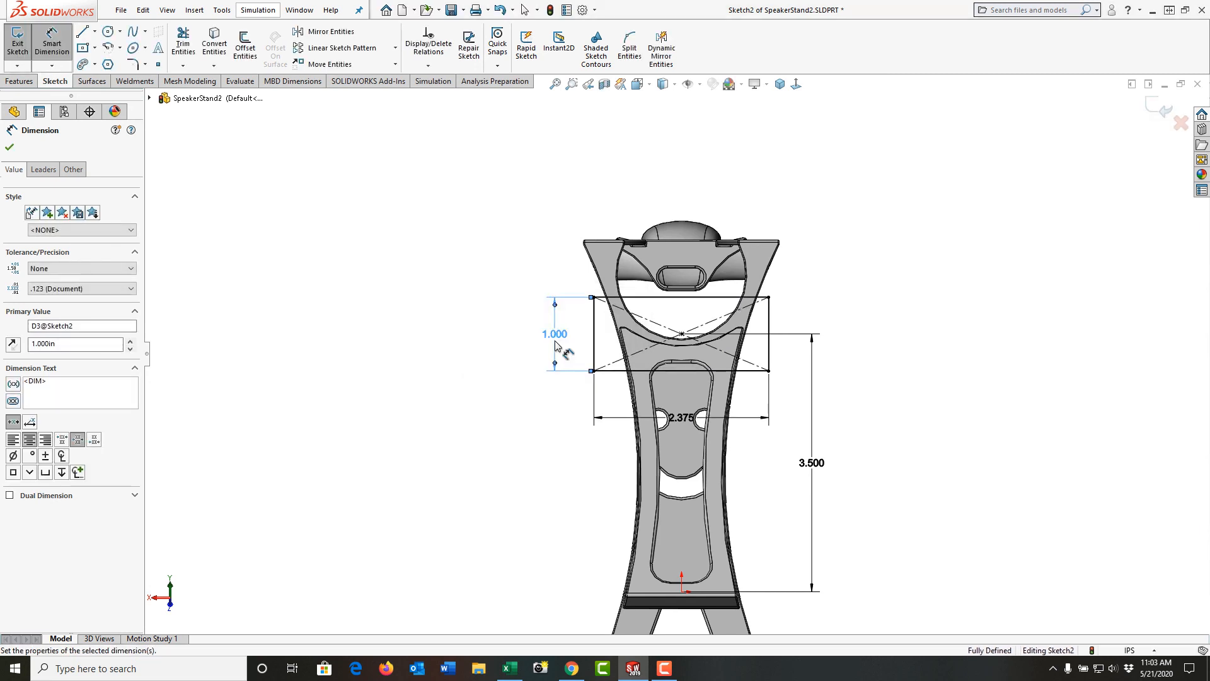
# - Exit the sketch and create a planar surface bounded by the rectangle
pyautogui.click(1164, 109)
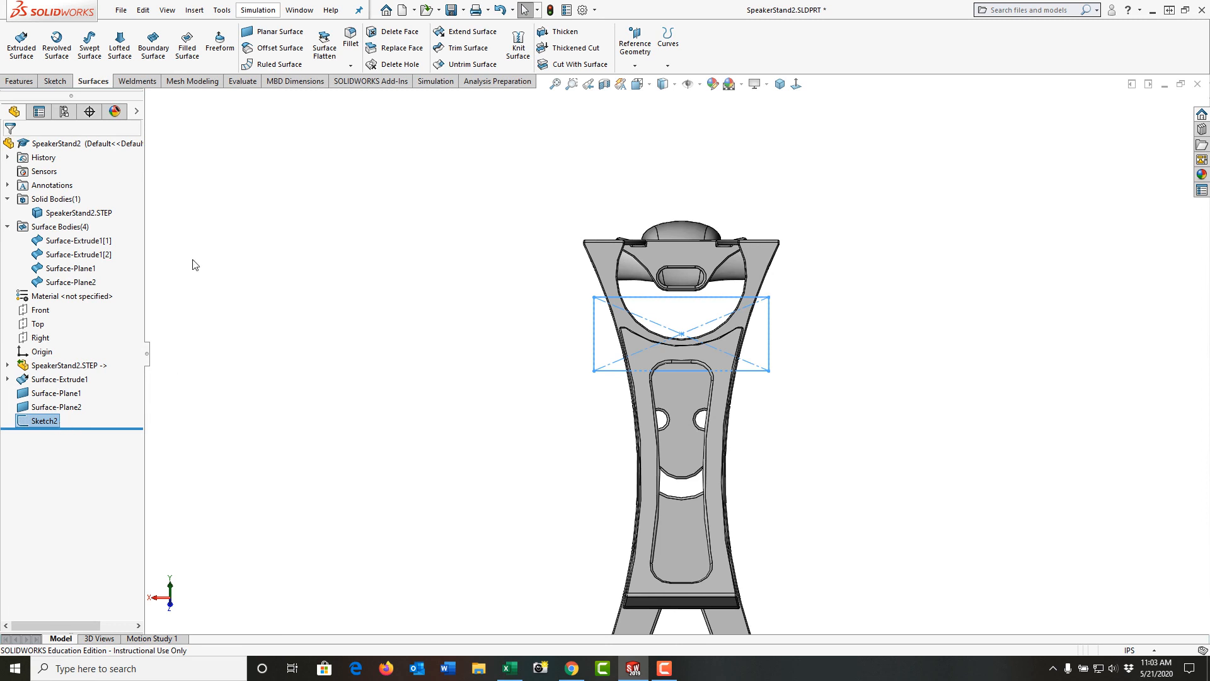
pyautogui.click(273, 32)
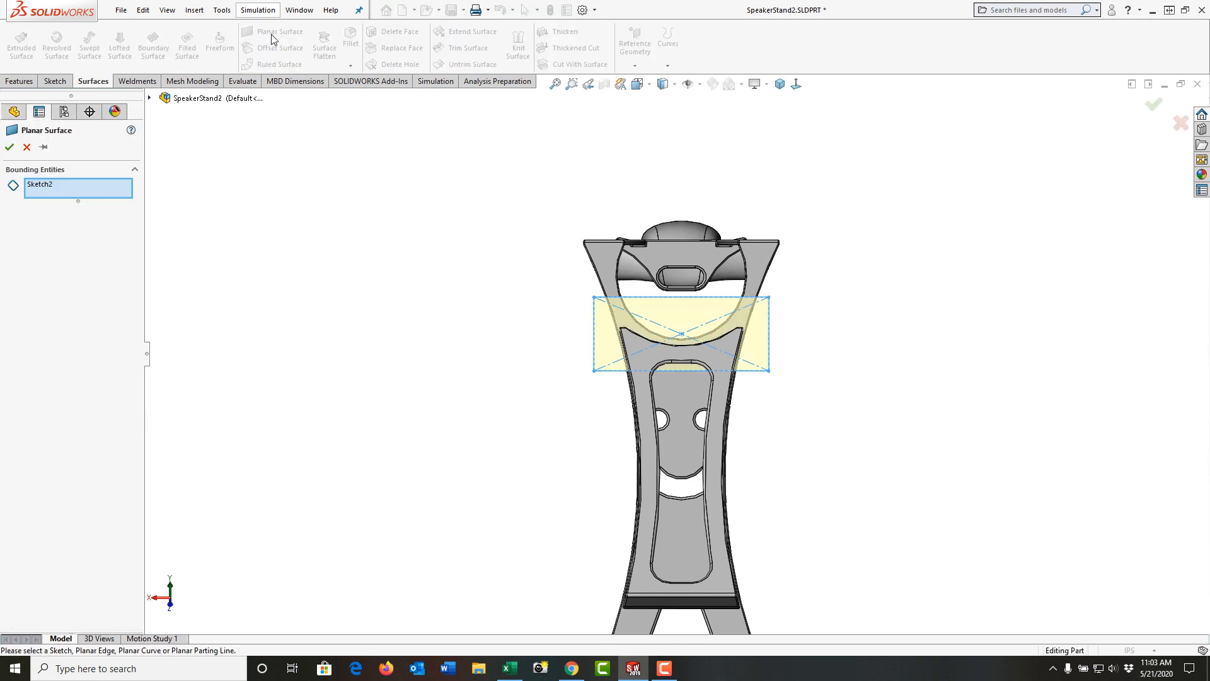
pyautogui.click(11, 148)
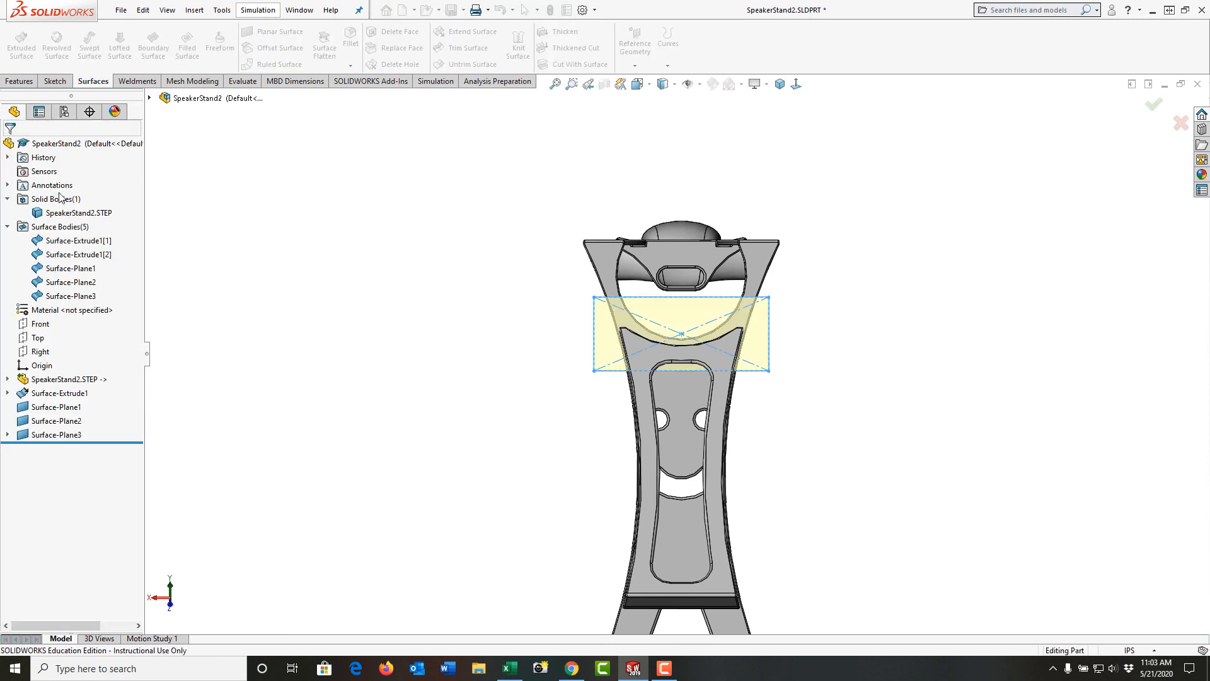
# - Hide the SpeakerStand2.STEP solid body, leaving the surface bodies shown
pyautogui.click(100, 214)
pyautogui.click(115, 197)
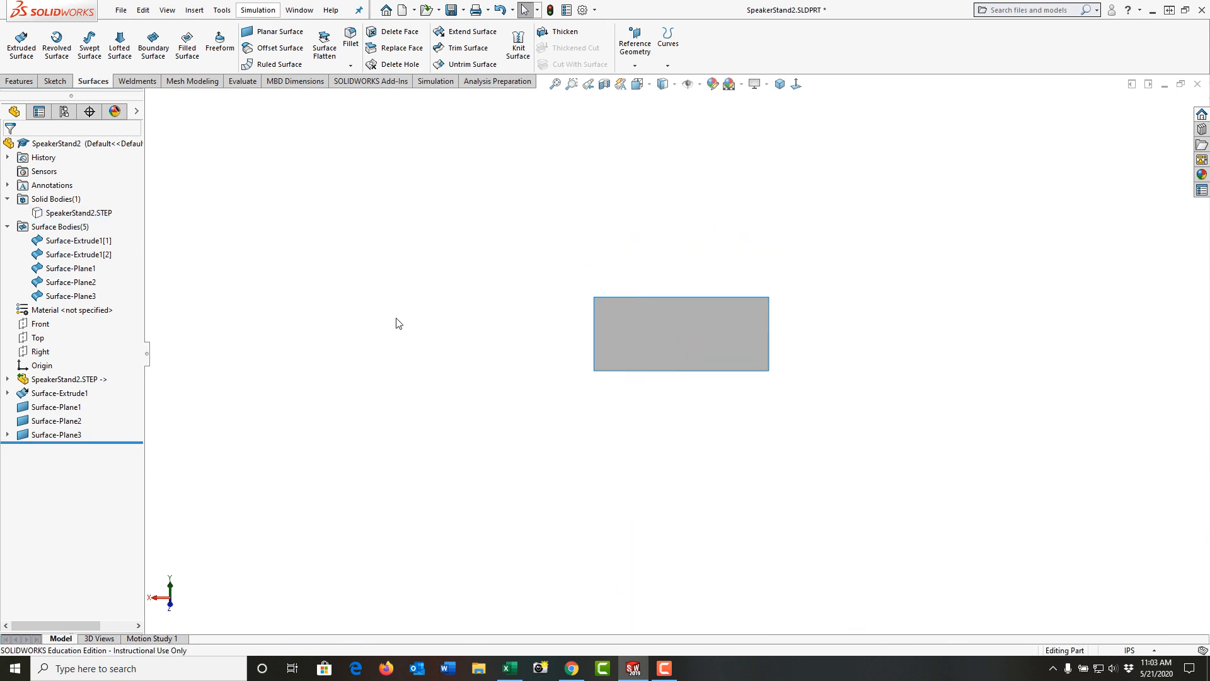
pyautogui.moveTo(581, 374); pyautogui.dragTo(746, 389, button='middle')
pyautogui.scroll(-5, 712, 338)
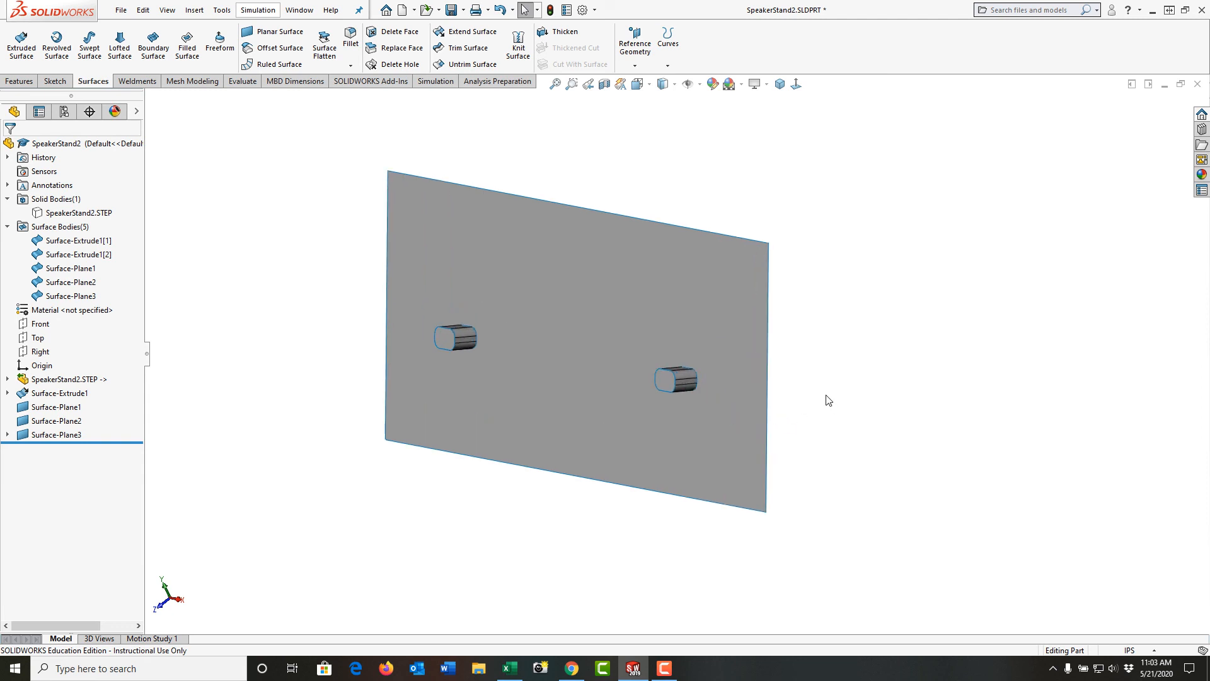
pyautogui.moveTo(828, 400); pyautogui.dragTo(532, 400, button='middle')
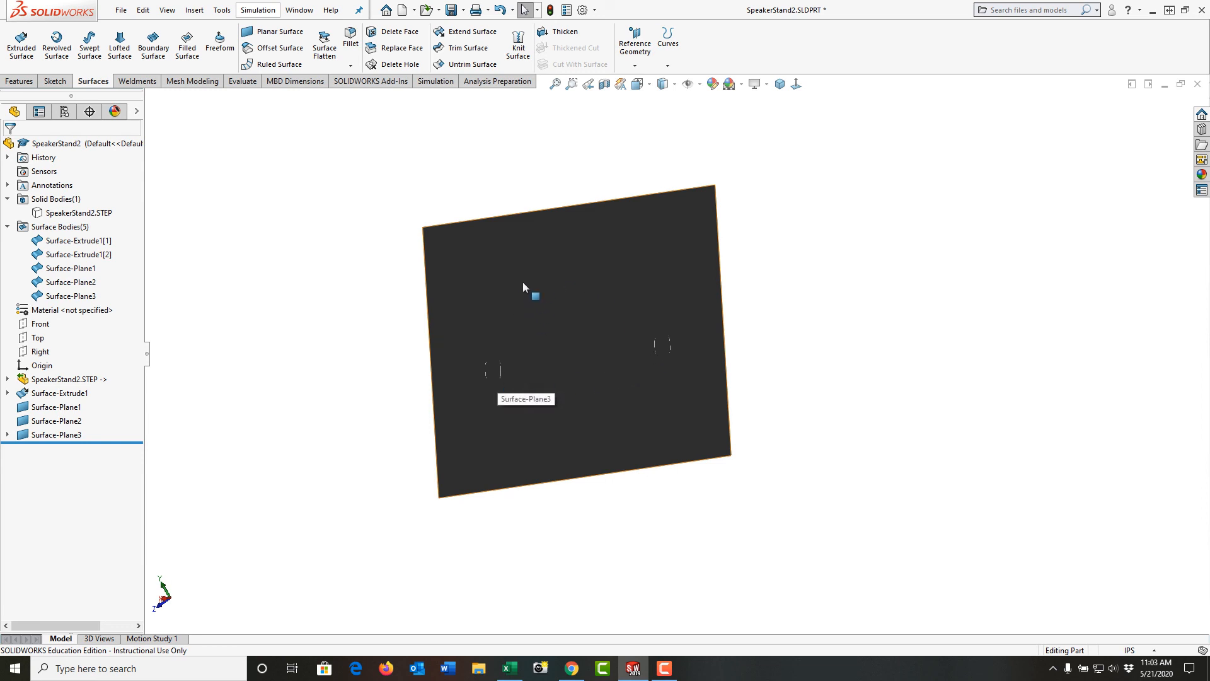
# - Trim the rectangular planar surface with the right slot-shaped extruded surface, using Remove selections to cut out the region inside the slot
pyautogui.click(469, 48)
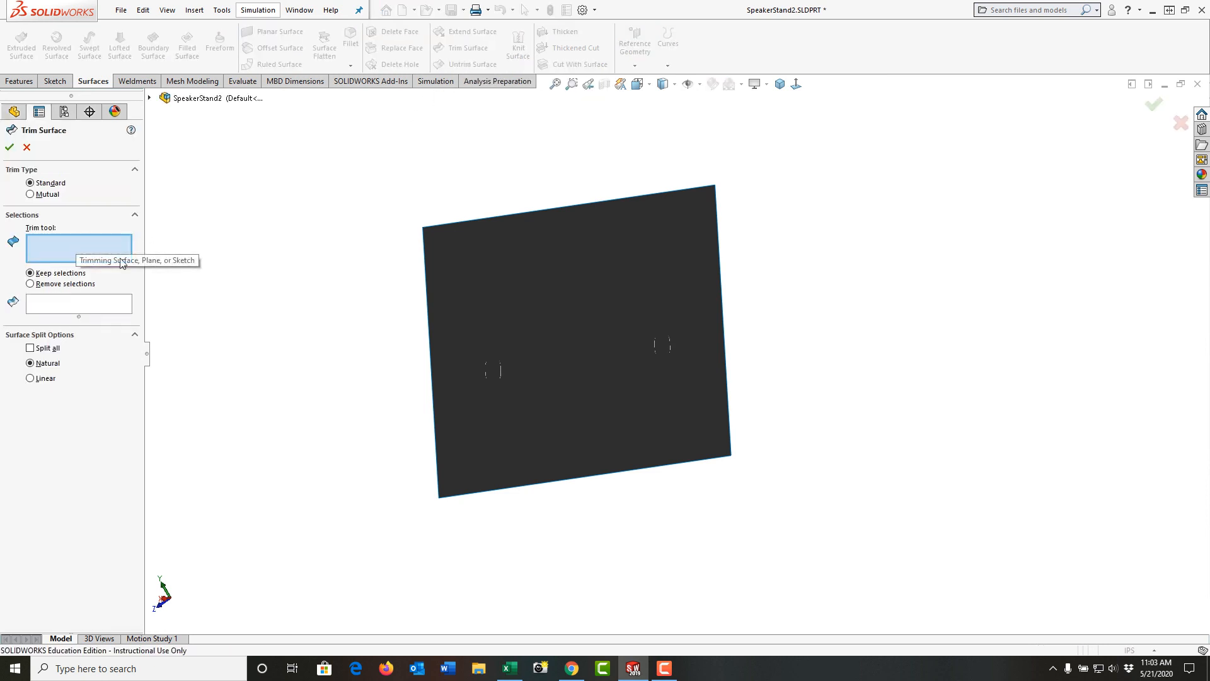
pyautogui.moveTo(418, 338); pyautogui.dragTo(481, 339, button='middle')
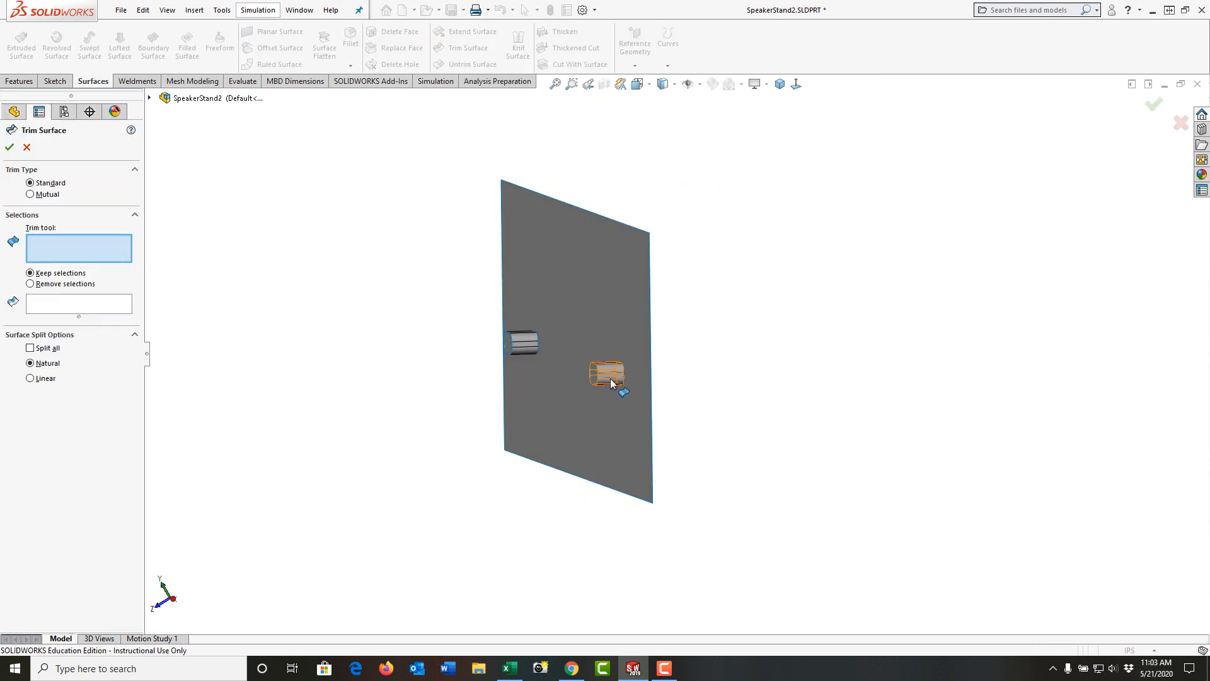
pyautogui.click(610, 378)
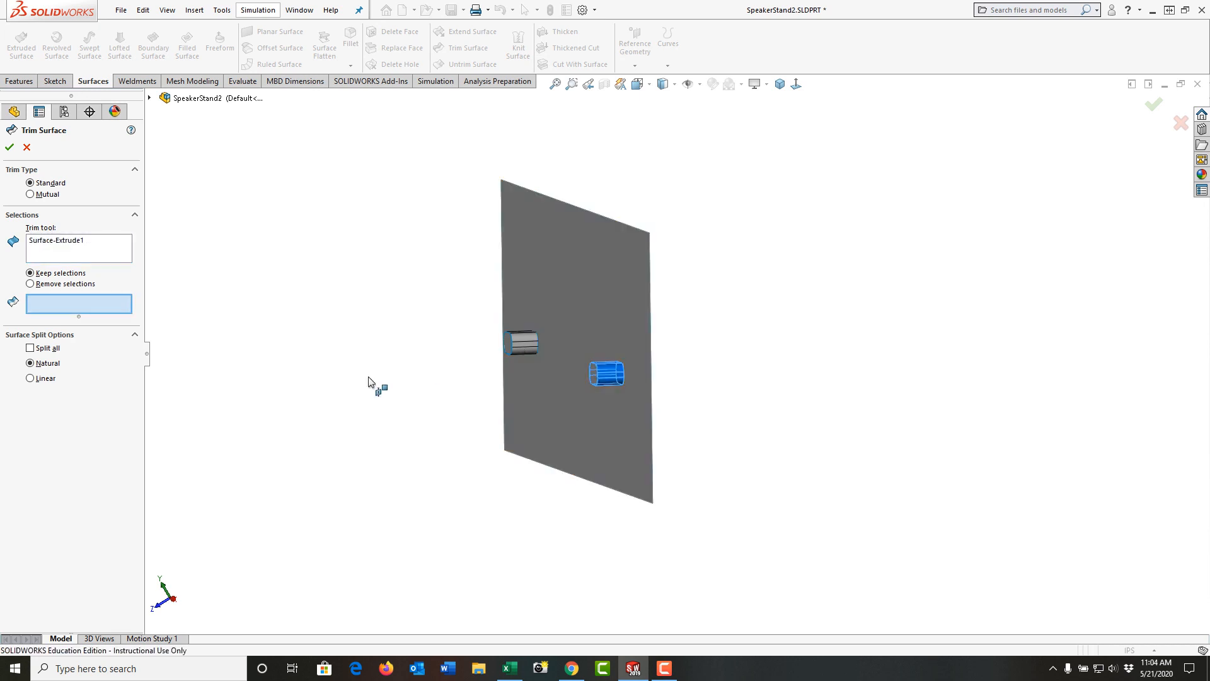
pyautogui.moveTo(375, 386); pyautogui.dragTo(284, 370, button='middle')
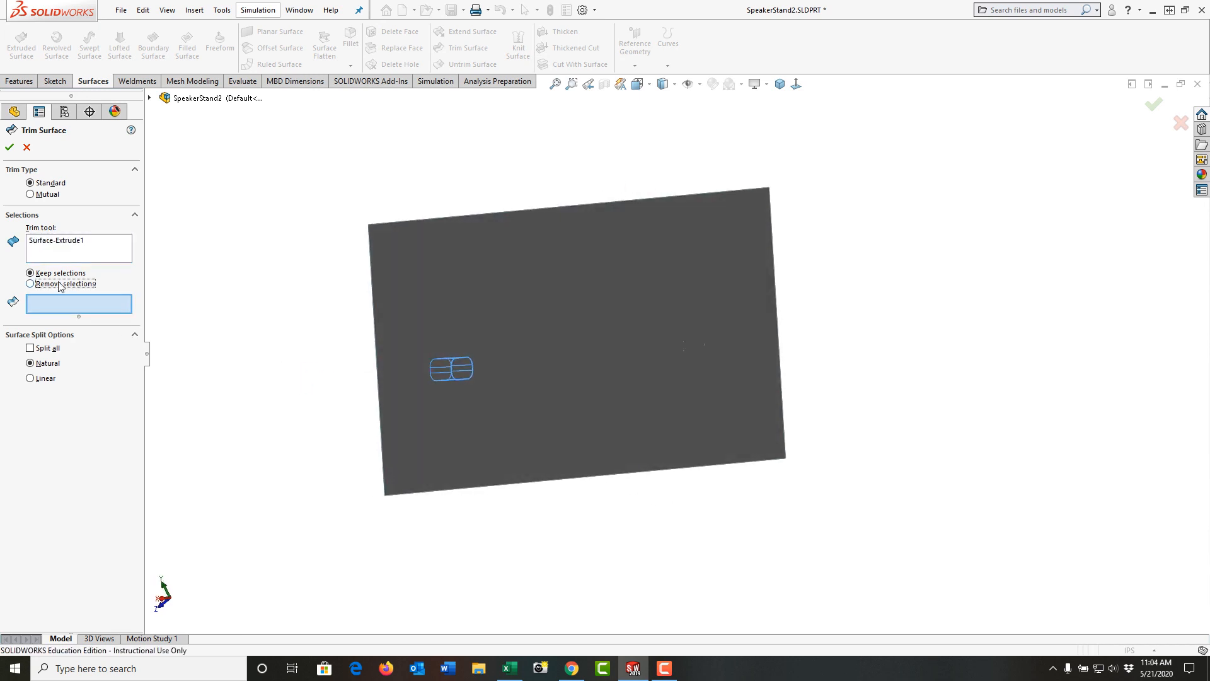
pyautogui.click(60, 285)
pyautogui.click(460, 368)
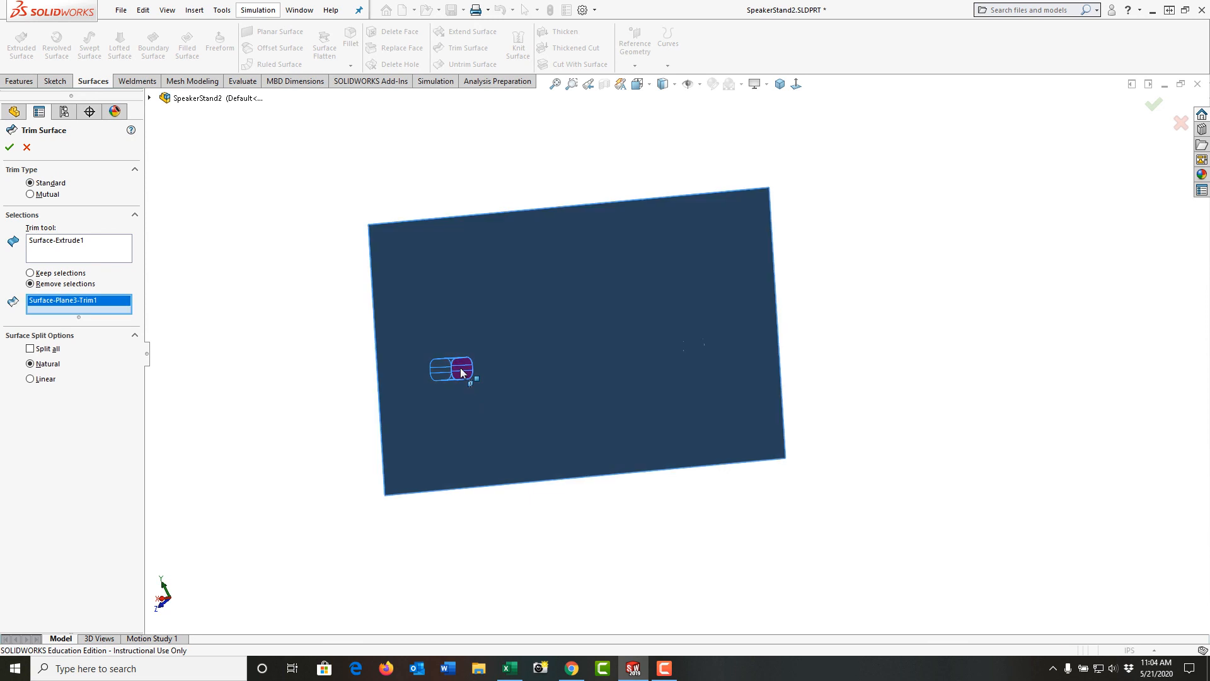
pyautogui.press('Return')
# - Trim the rectangular planar surface with the other slot-shaped extruded surface, using Remove selections to cut out the region inside that slot
pyautogui.moveTo(292, 446); pyautogui.dragTo(361, 454, button='middle')
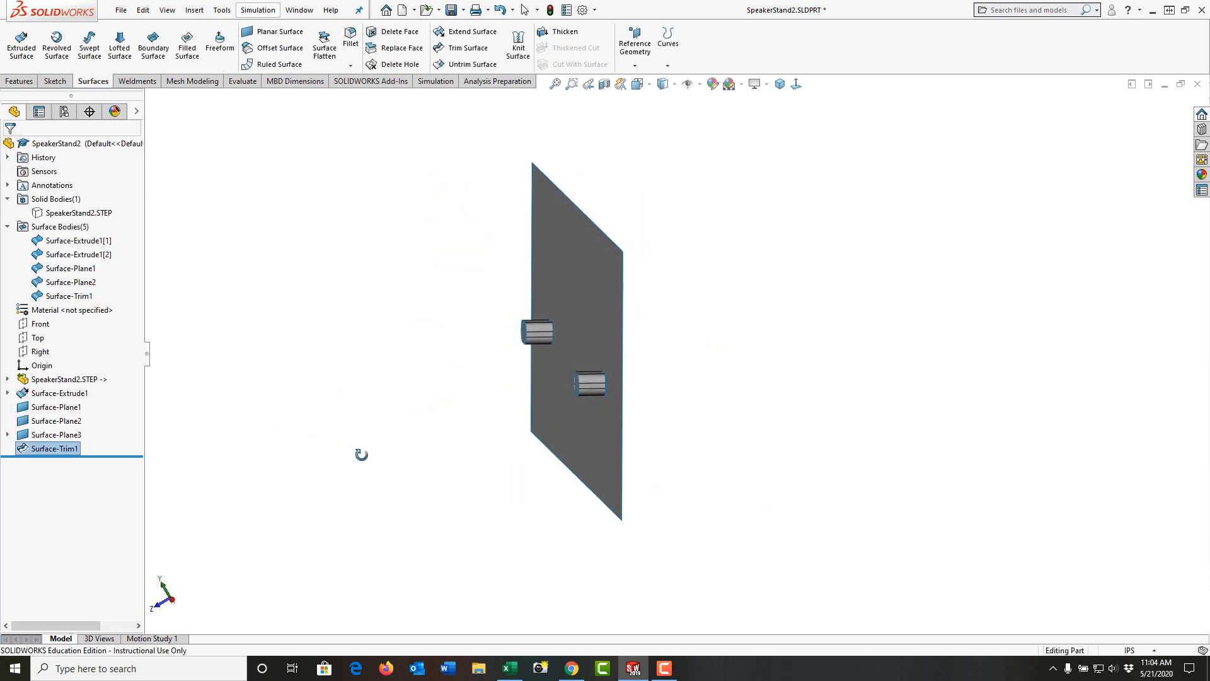
pyautogui.click(451, 54)
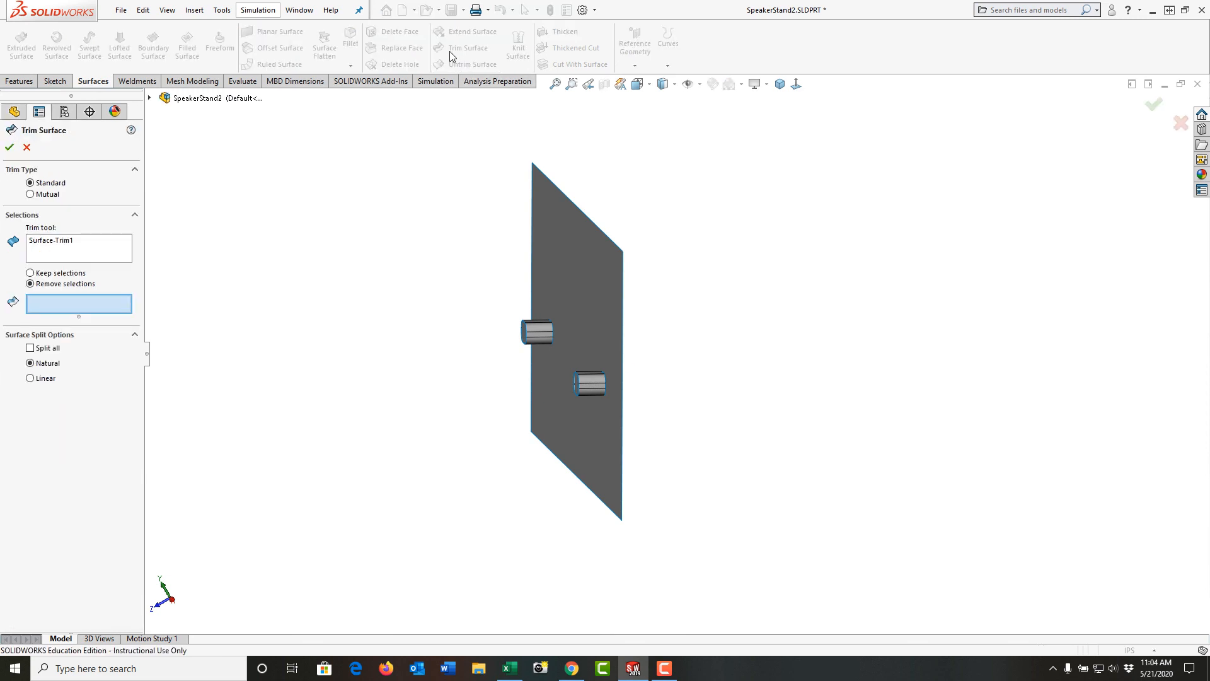
pyautogui.rightClick(93, 250)
pyautogui.click(134, 252)
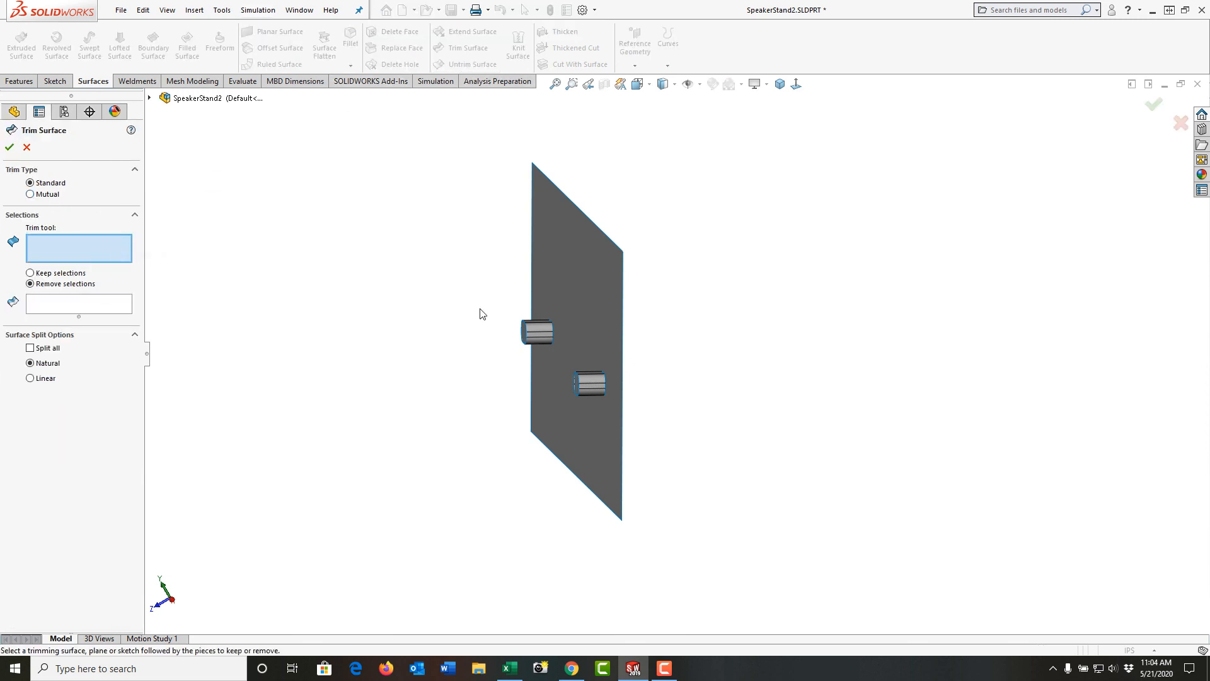
pyautogui.click(540, 339)
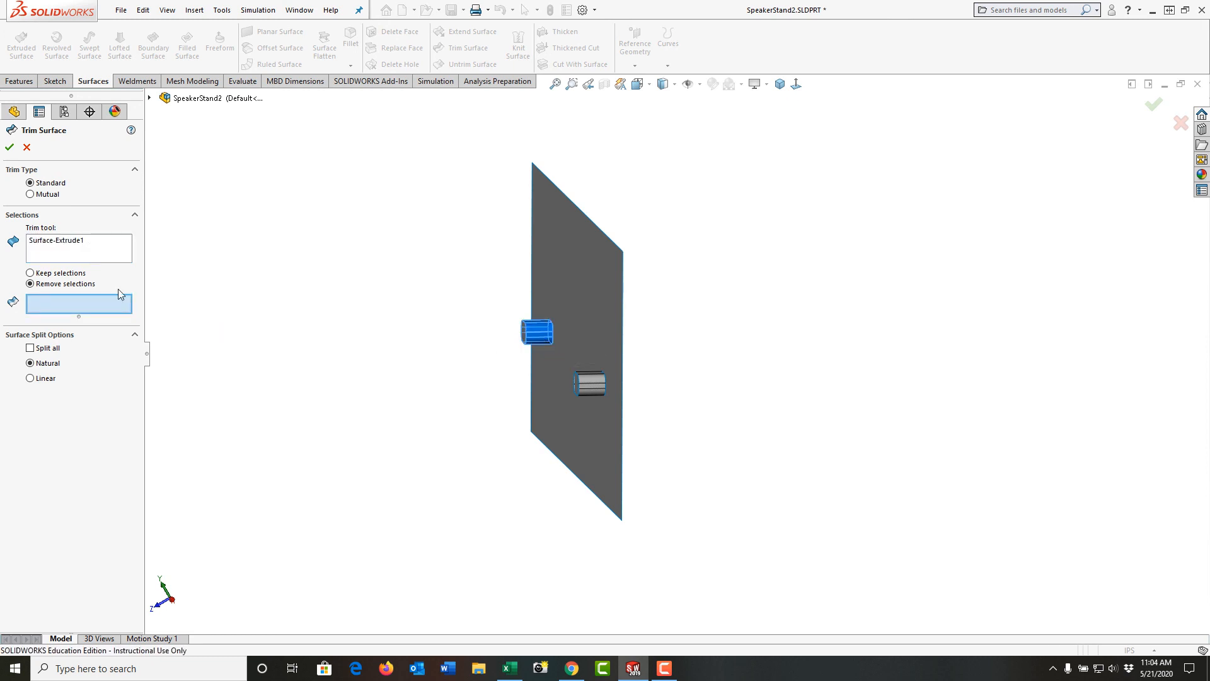
pyautogui.moveTo(399, 353); pyautogui.dragTo(696, 343, button='middle')
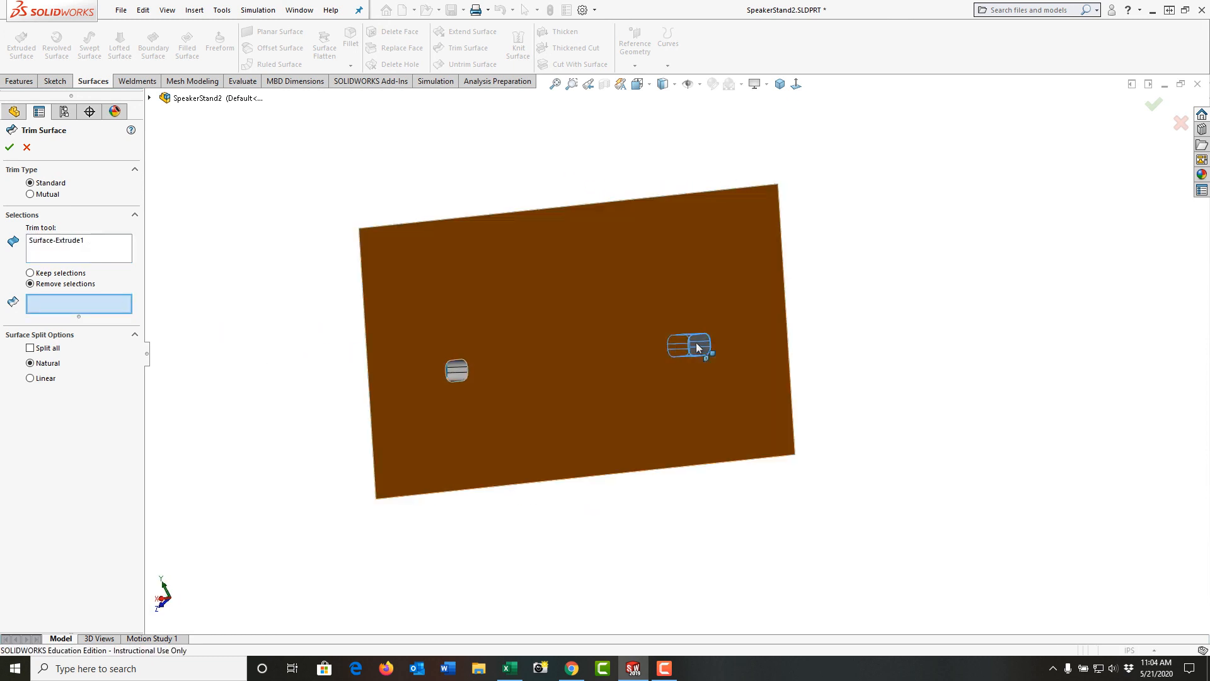
pyautogui.click(700, 346)
pyautogui.press('Return')
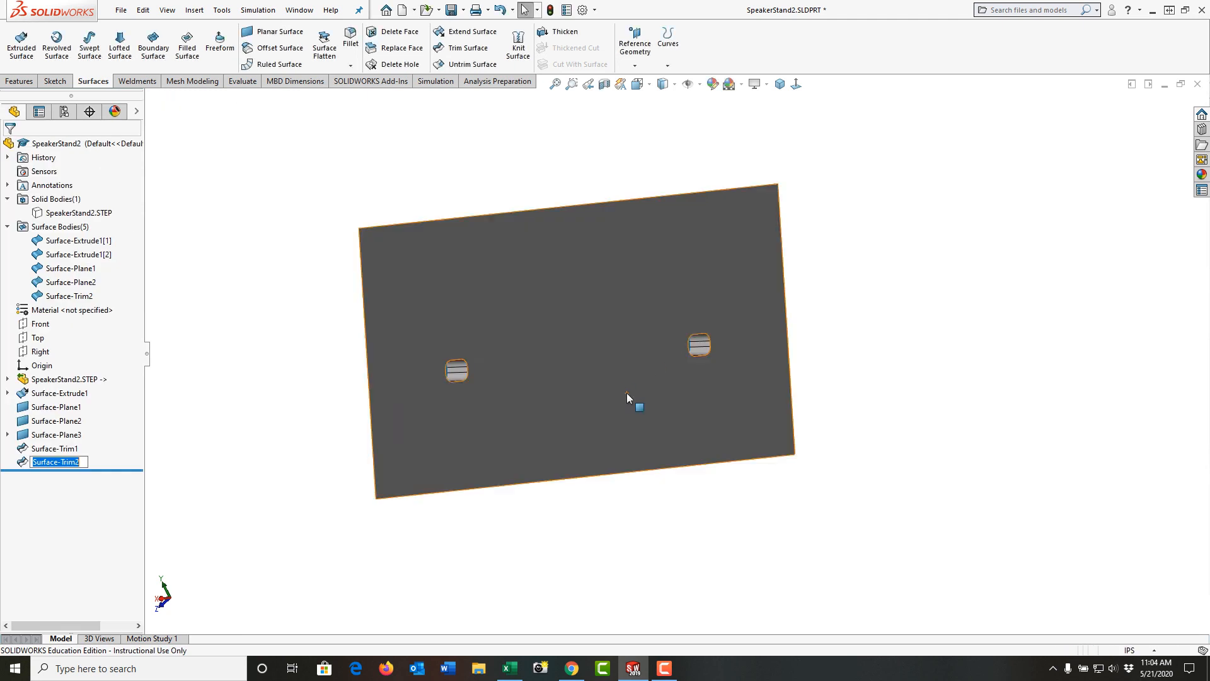
# - Knit the trimmed rectangular surface, both slot-shaped extrusions and their two end caps into one surface body
pyautogui.moveTo(629, 403); pyautogui.dragTo(743, 400, button='middle')
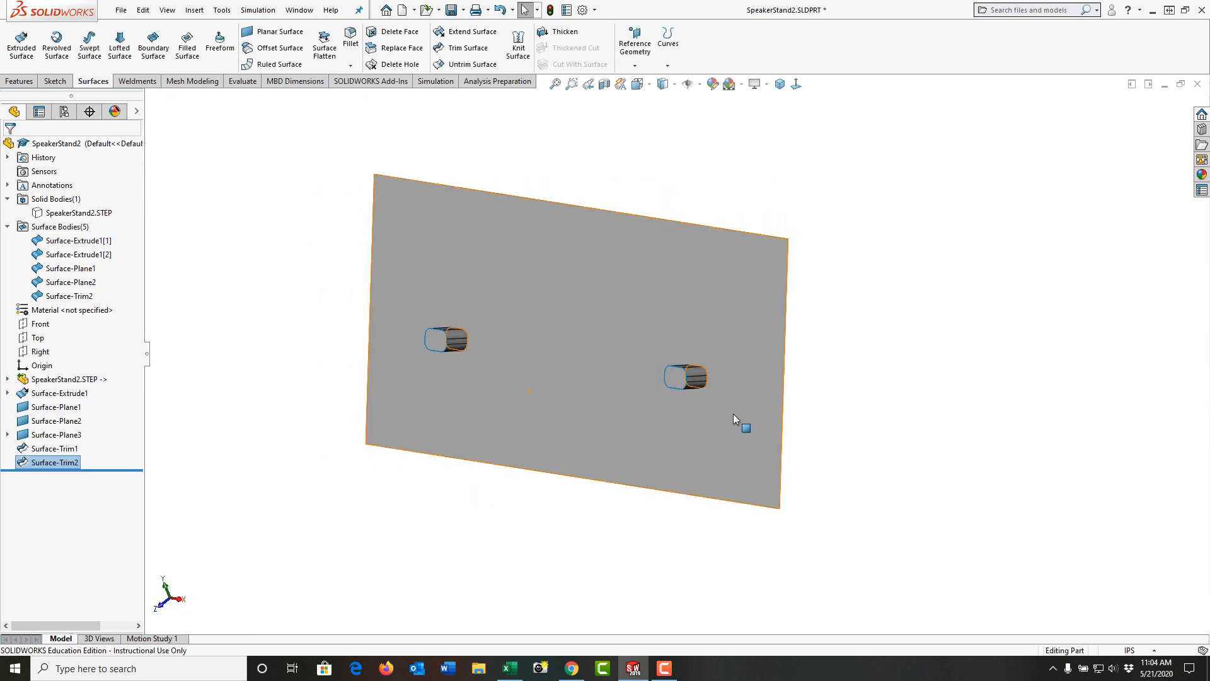
pyautogui.scroll(3, 733, 415)
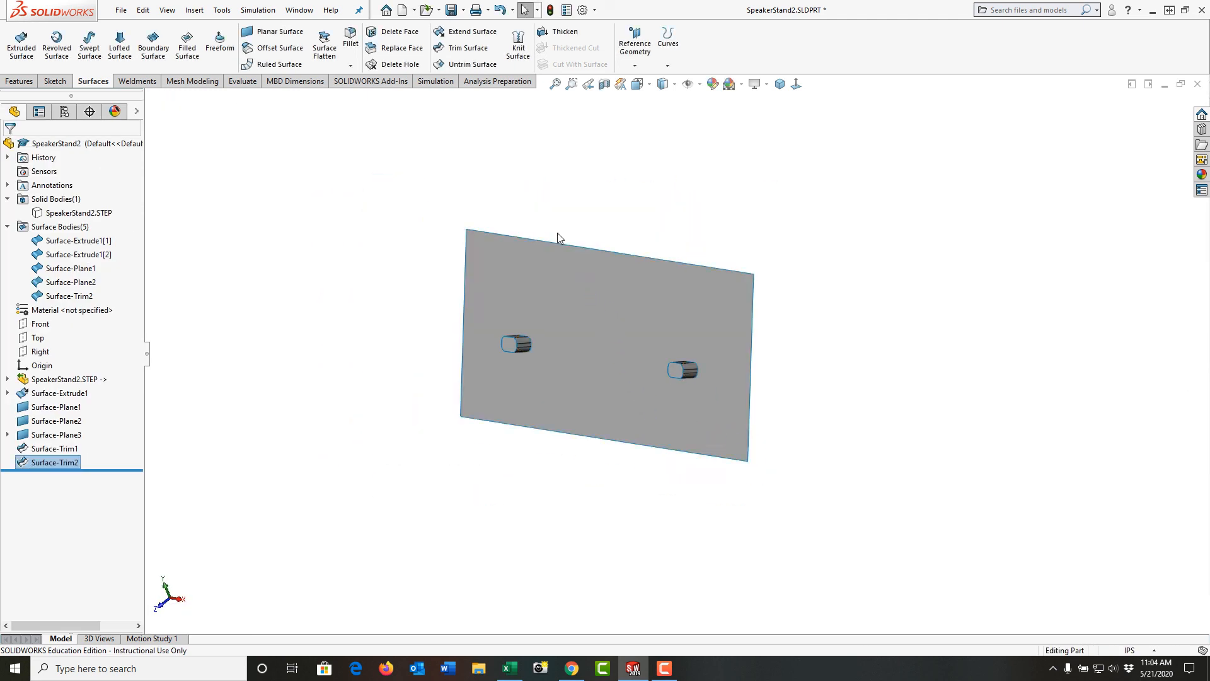
pyautogui.click(523, 55)
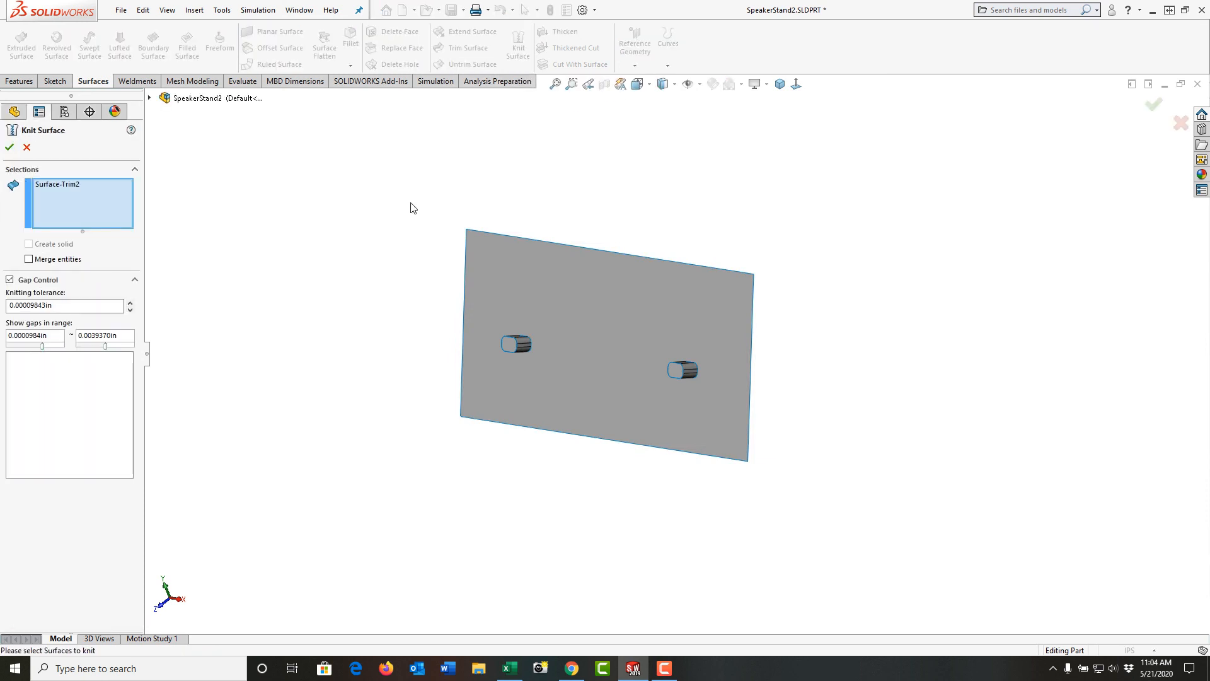
pyautogui.moveTo(385, 194); pyautogui.dragTo(672, 492)
pyautogui.moveTo(780, 499); pyautogui.dragTo(781, 498)
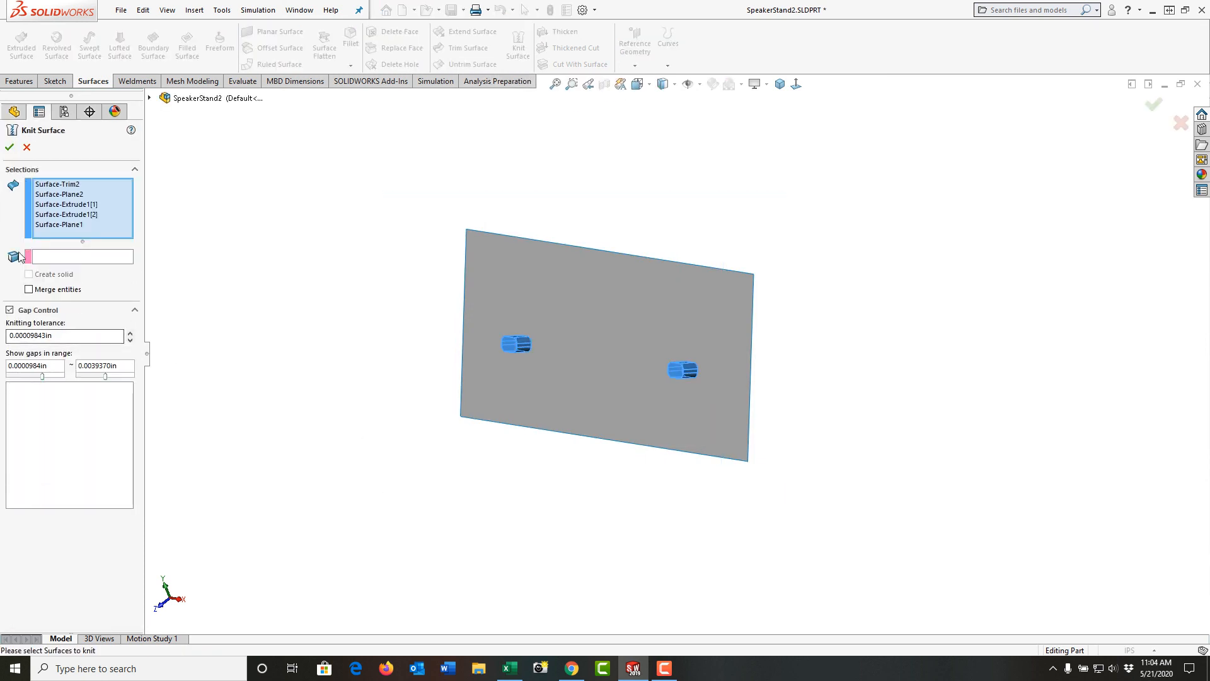
pyautogui.click(10, 148)
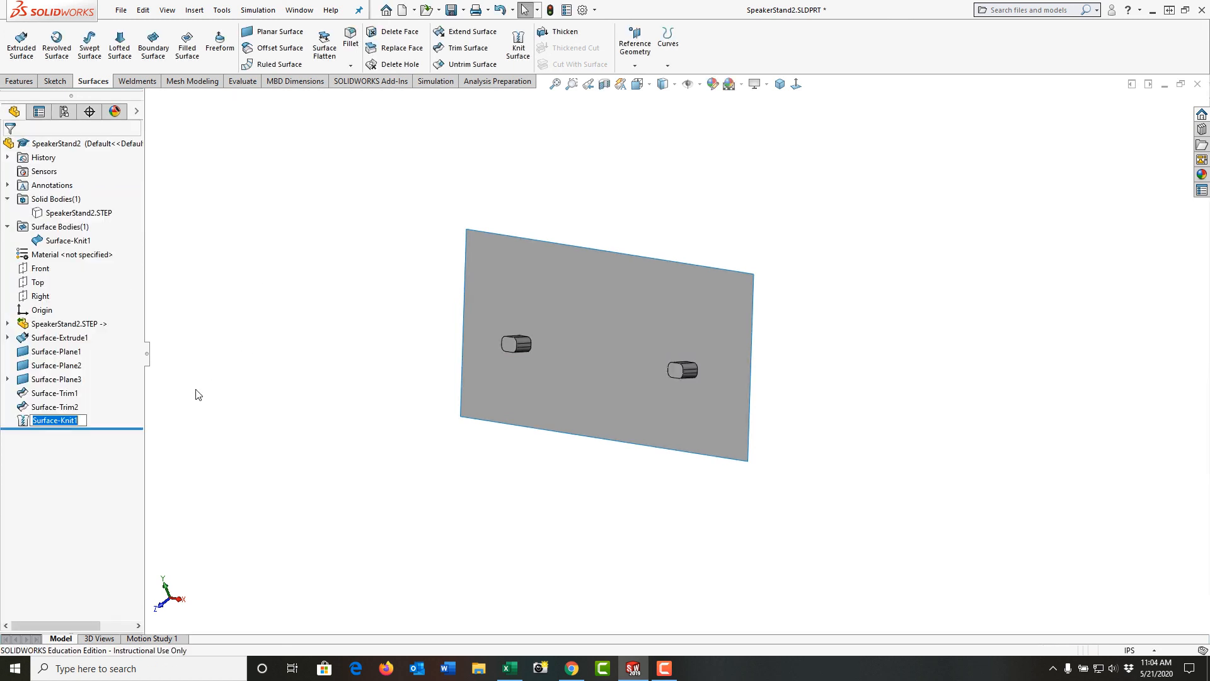
# - Add a constant size fillet of 0.03 in radius to the two edges where the slot-shaped extrusions meet the rectangular surface
pyautogui.click(328, 387)
pyautogui.scroll(-5, 705, 372)
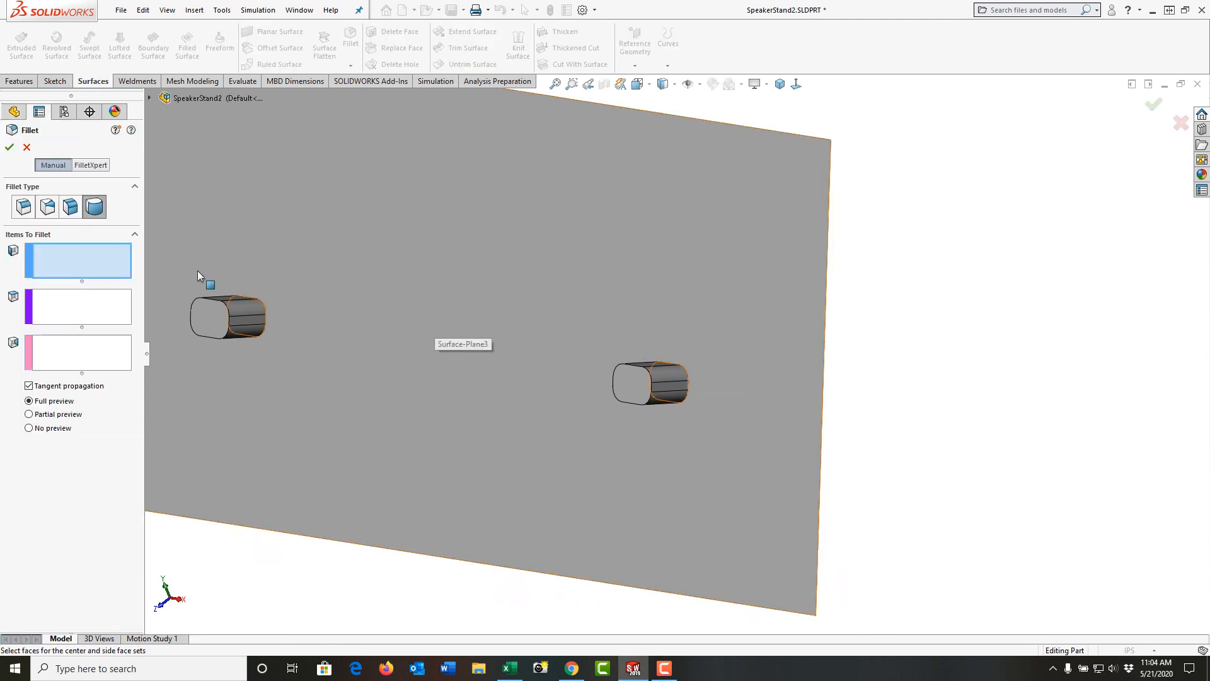
pyautogui.click(26, 209)
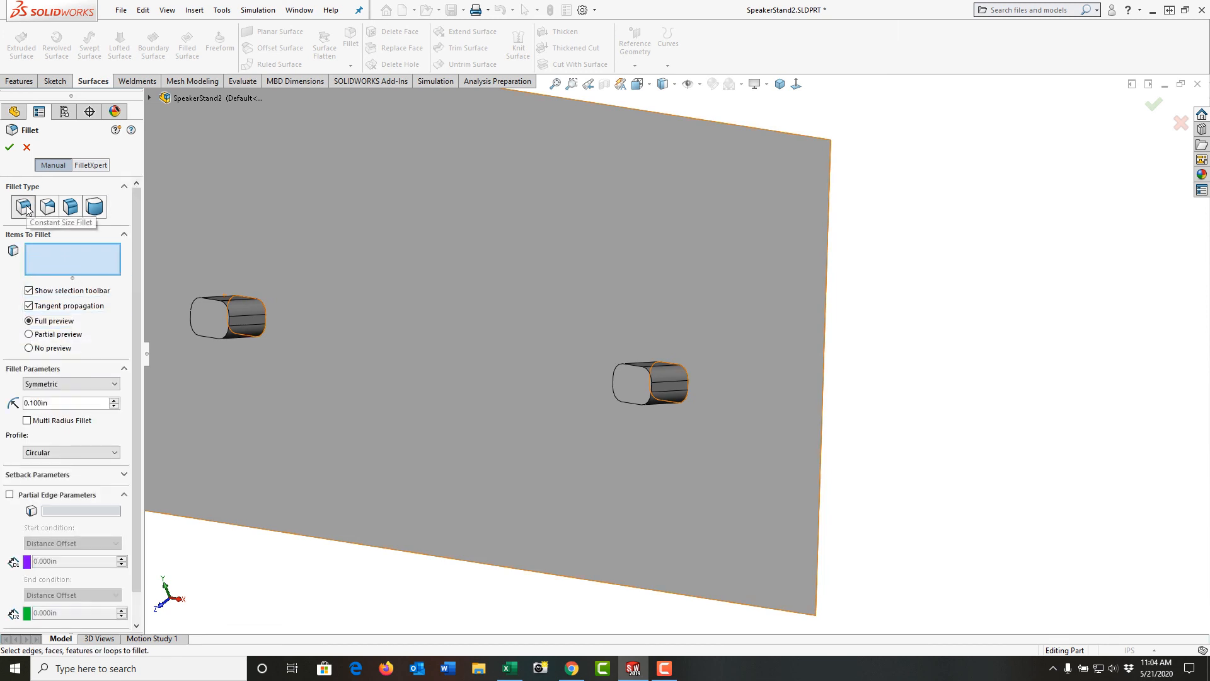
pyautogui.doubleClick(36, 402)
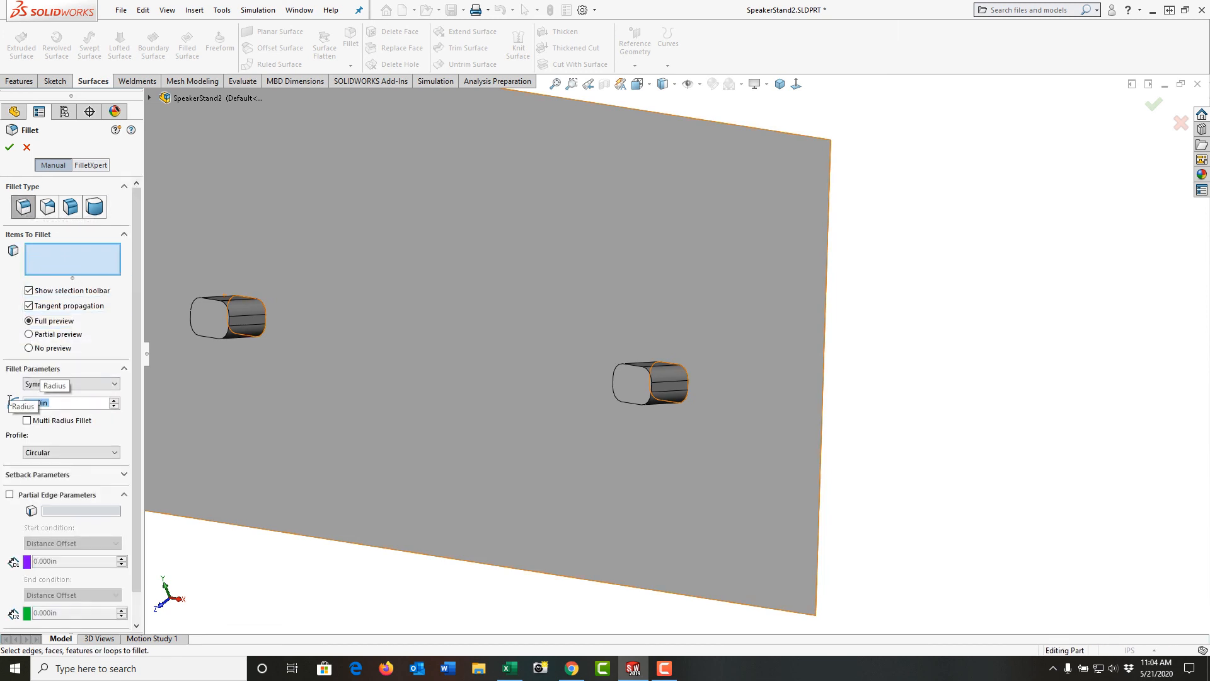
pyautogui.write('0.03')
pyautogui.press('Return')
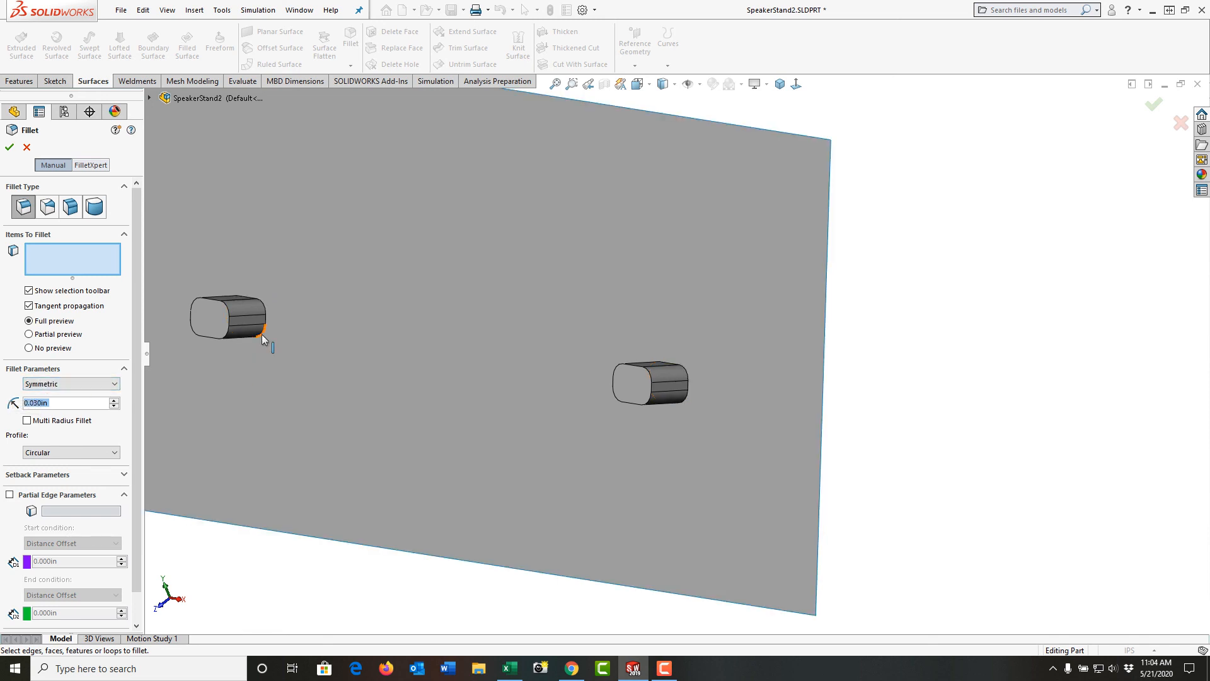
pyautogui.click(266, 309)
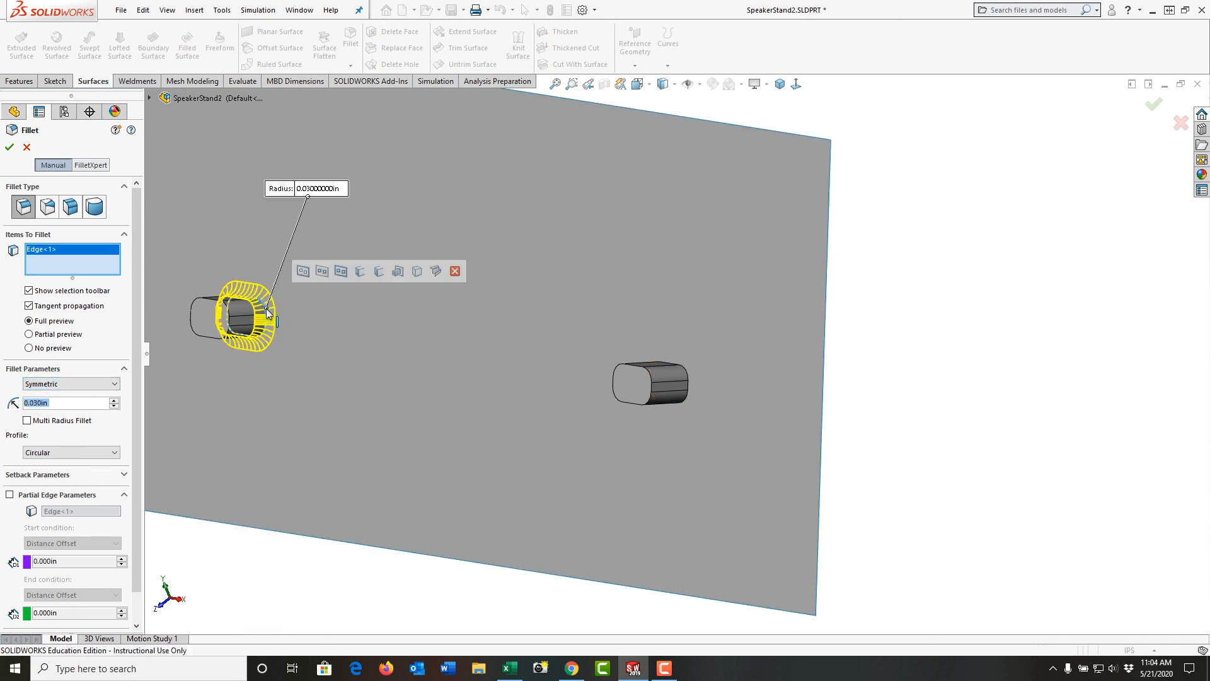
pyautogui.click(690, 380)
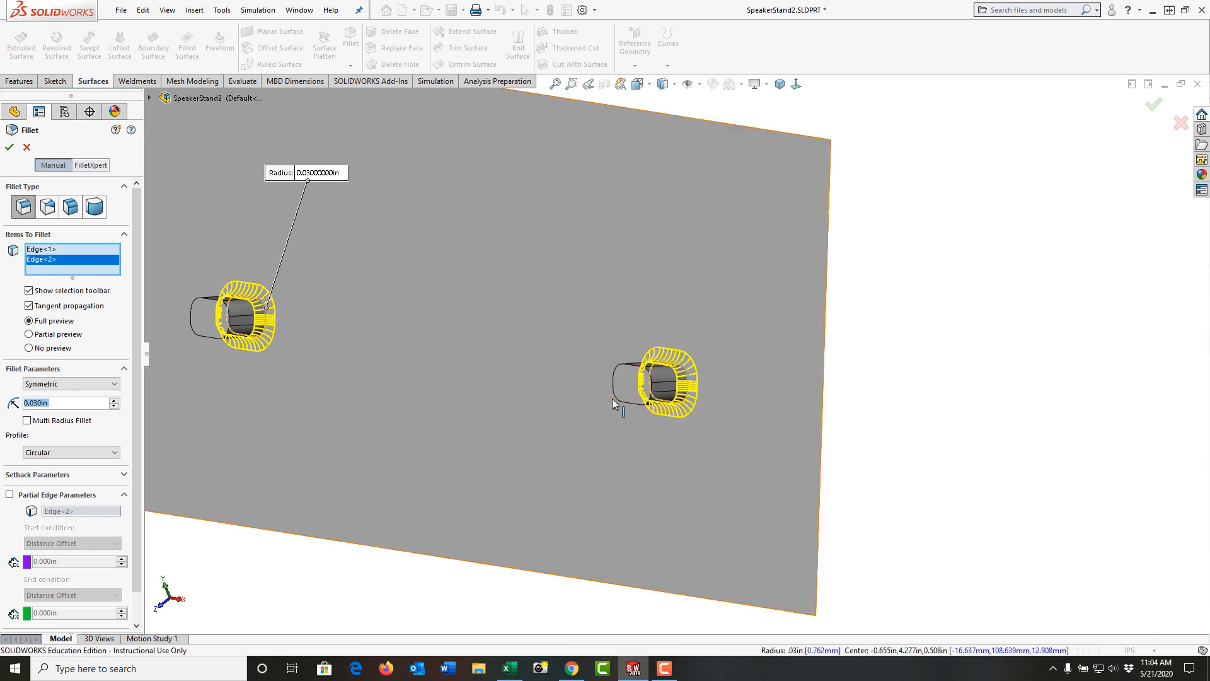
pyautogui.moveTo(627, 414); pyautogui.dragTo(381, 346, button='middle')
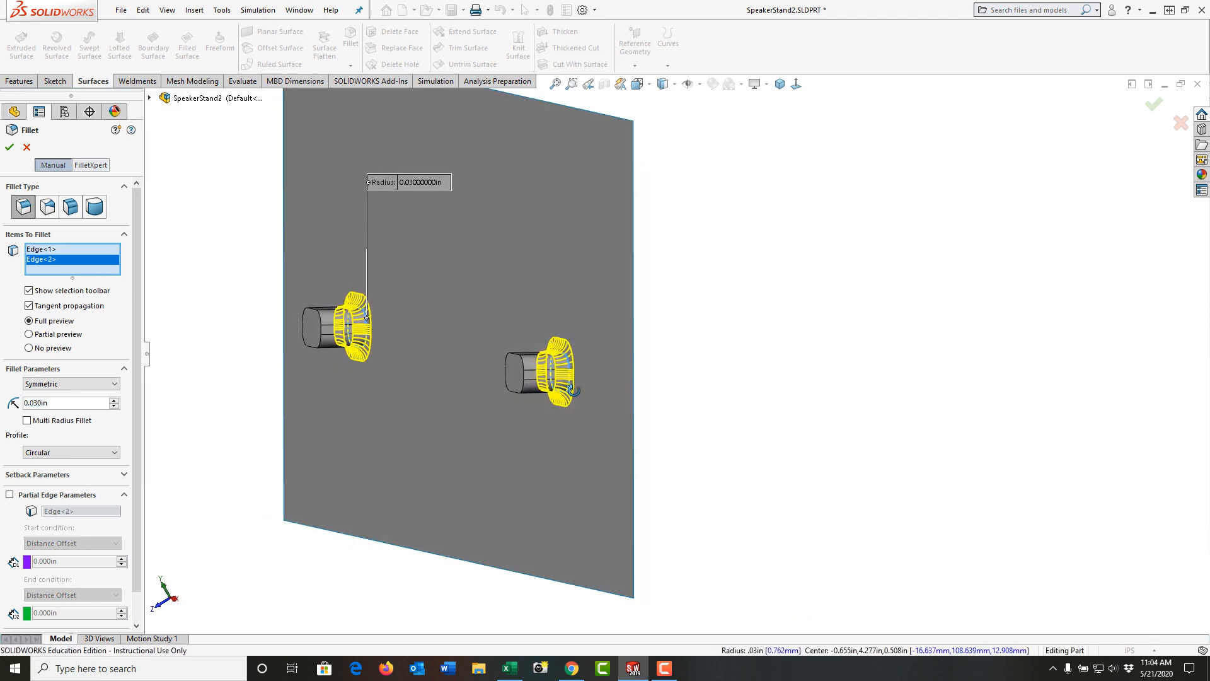
pyautogui.click(10, 148)
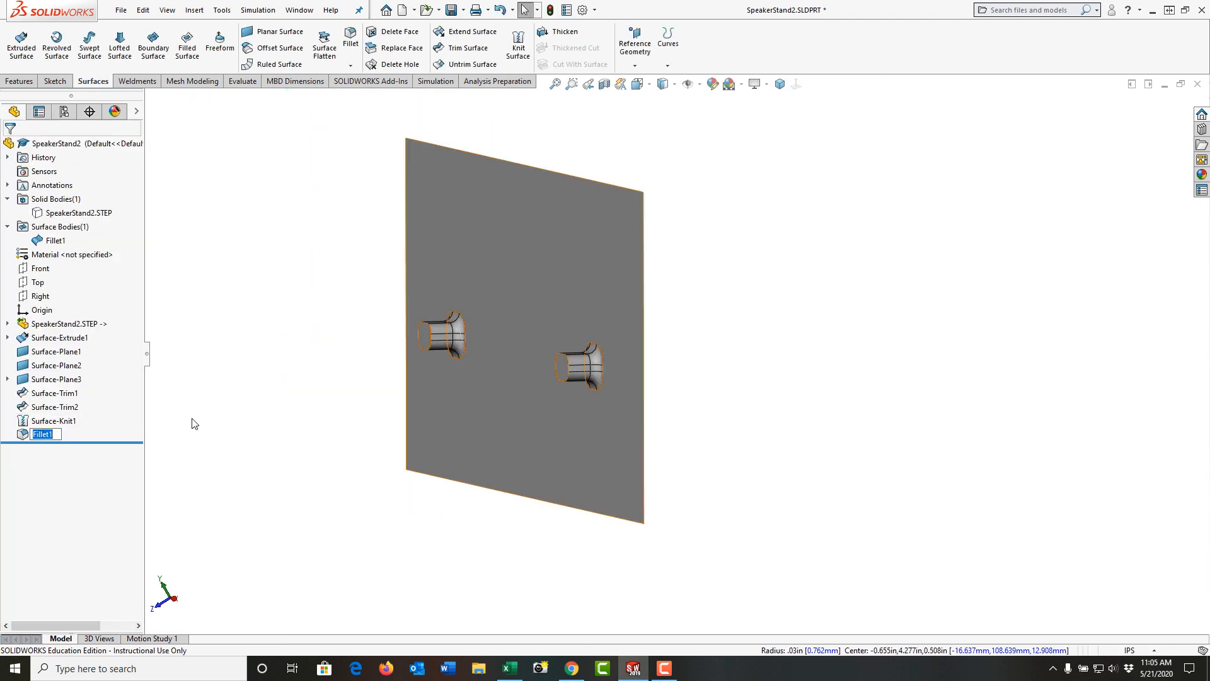
# - Show the hidden SpeakerStand2.STEP solid body together with the filleted surface body
pyautogui.moveTo(251, 403); pyautogui.dragTo(297, 411, button='middle')
pyautogui.moveTo(424, 378); pyautogui.dragTo(561, 348, button='middle')
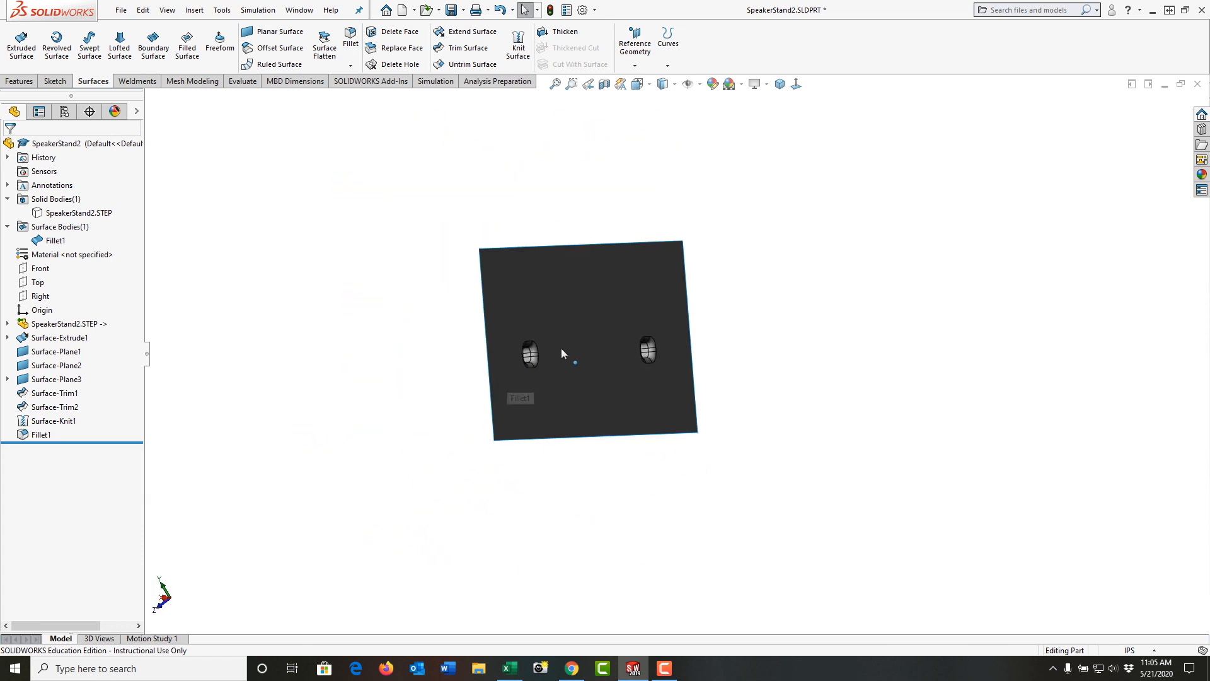
pyautogui.scroll(-2, 554, 349)
pyautogui.scroll(2, 557, 358)
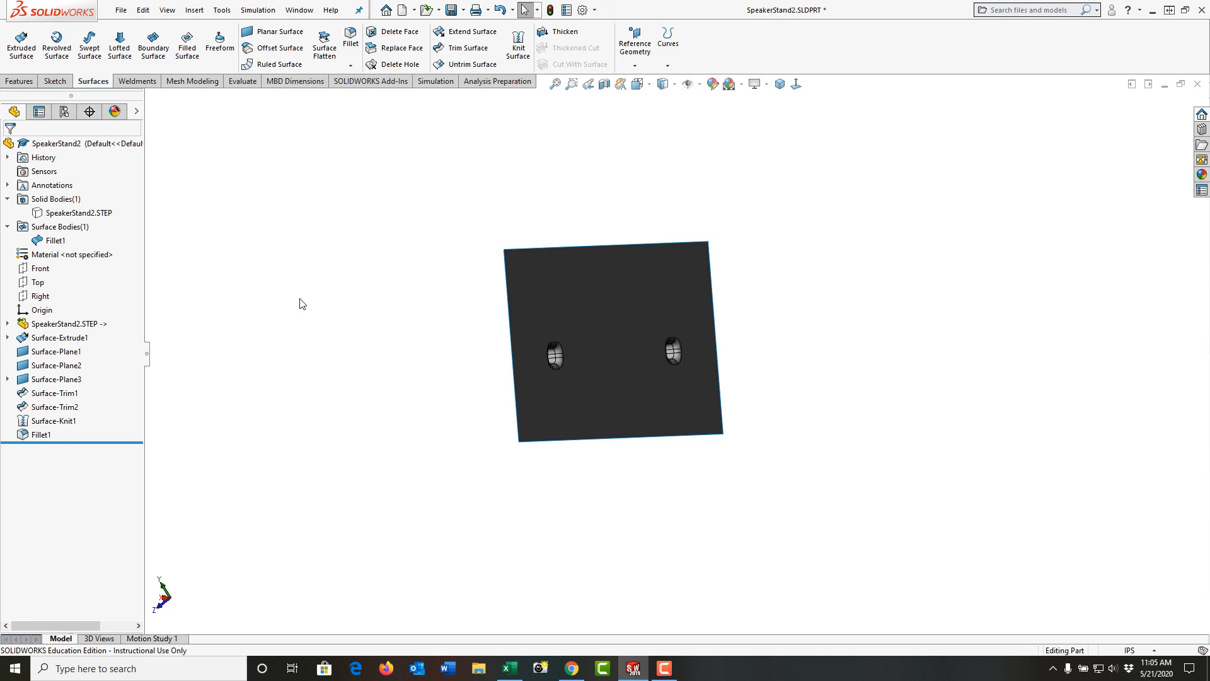
pyautogui.click(69, 214)
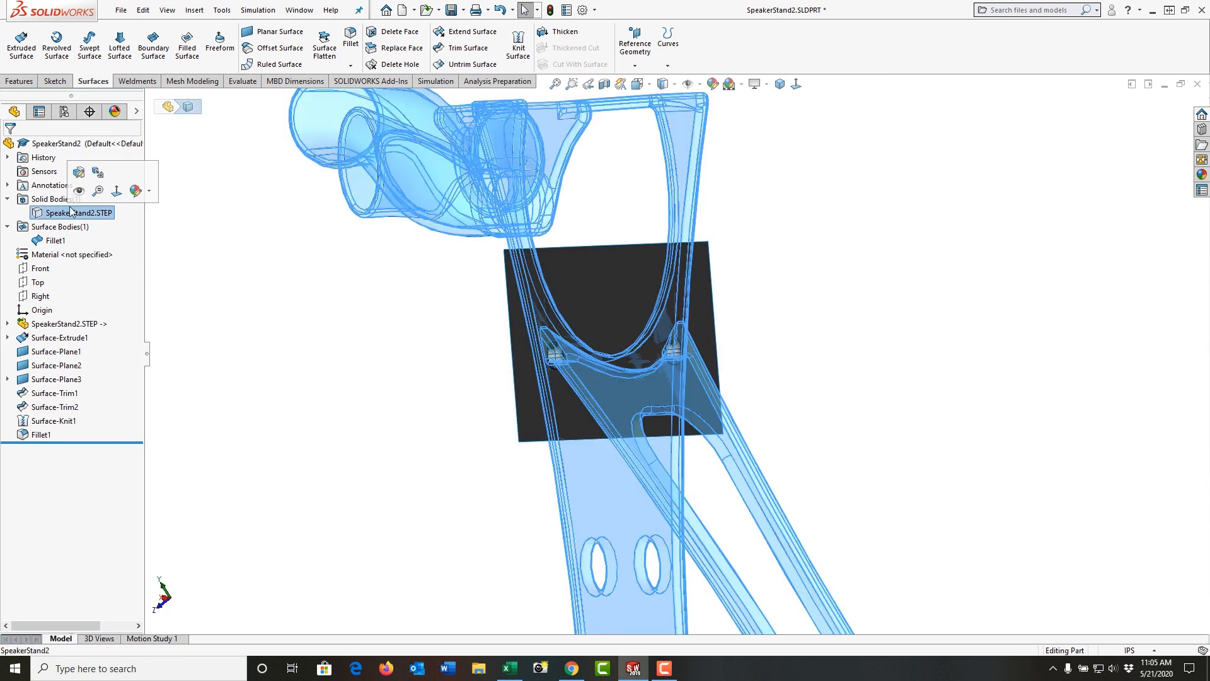
pyautogui.click(79, 192)
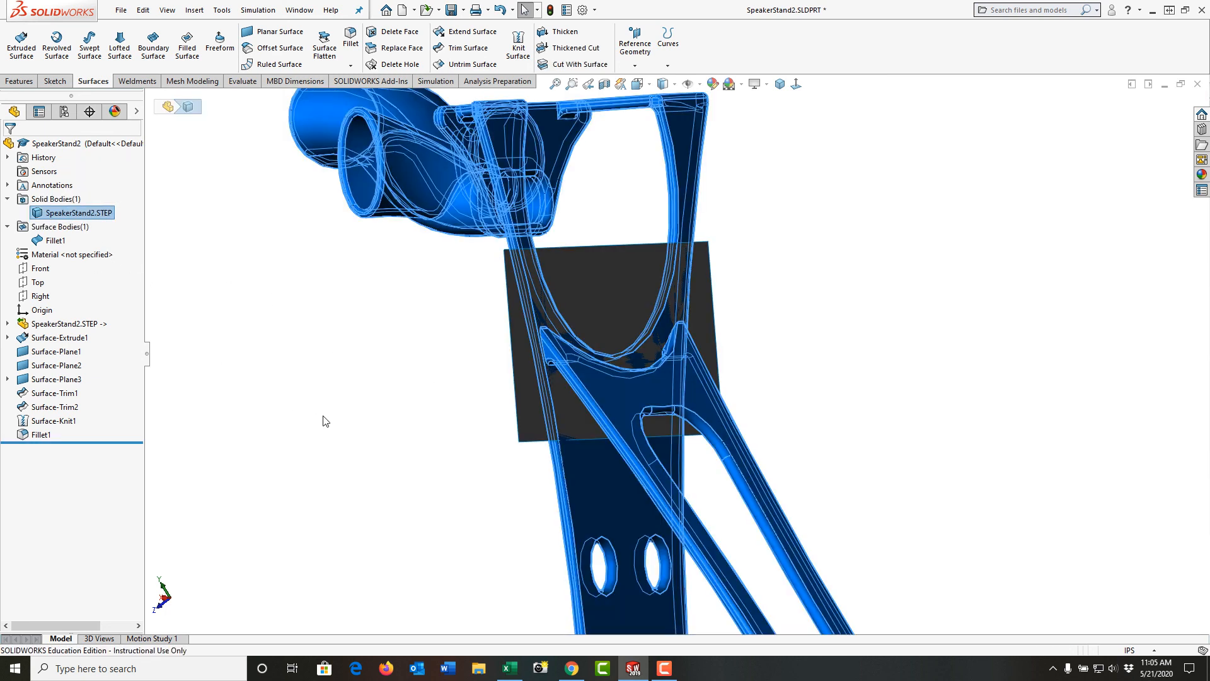
pyautogui.click(352, 441)
# - Examine how the filleted rectangular surface passes through the stand where the angled leg meets the upright
pyautogui.moveTo(378, 448); pyautogui.dragTo(631, 387, button='middle')
pyautogui.scroll(-4, 627, 346)
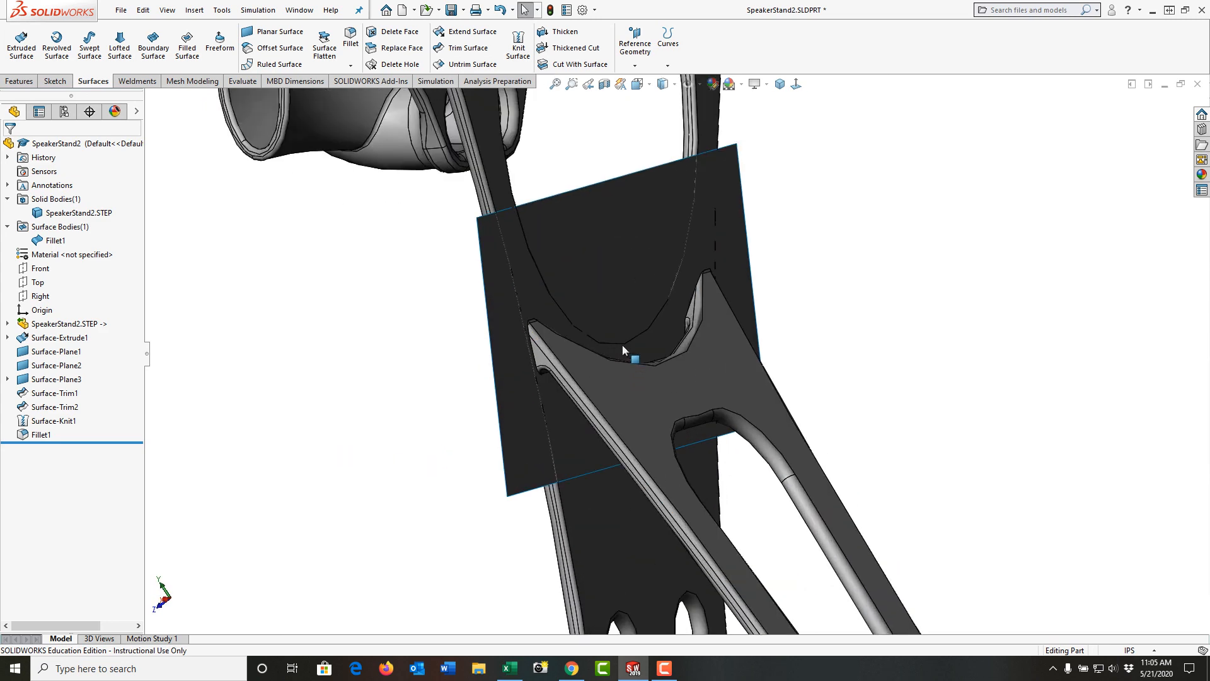
pyautogui.scroll(-3, 641, 296)
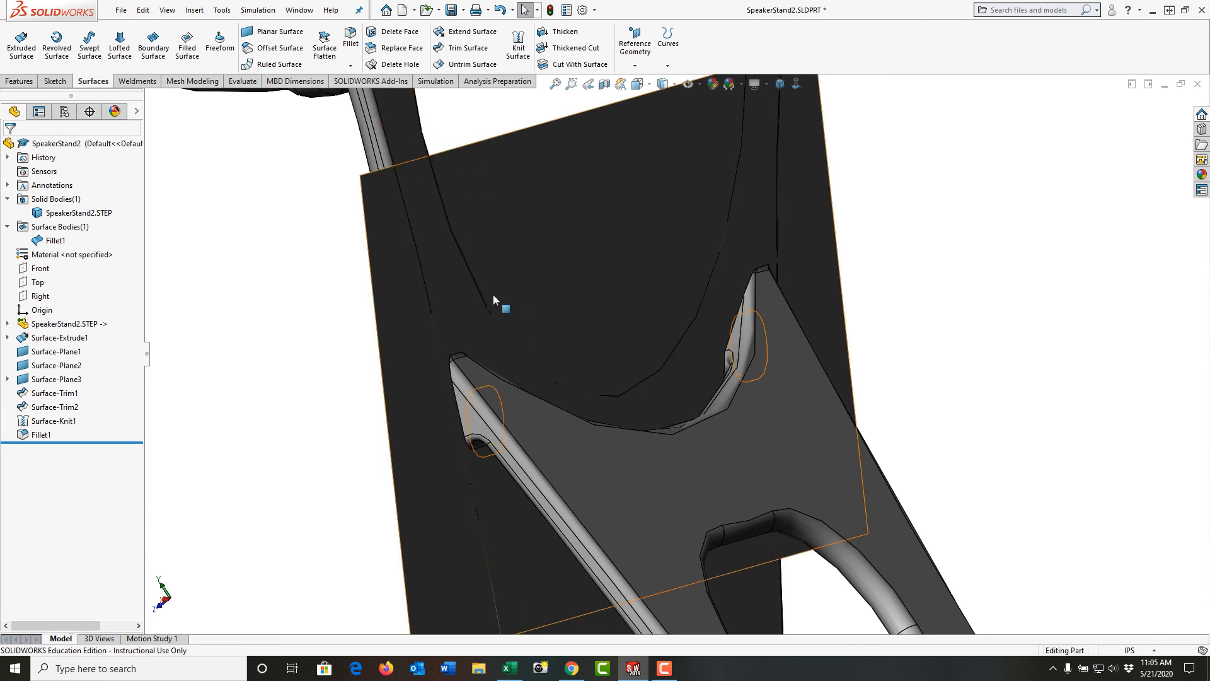
pyautogui.scroll(2, 492, 294)
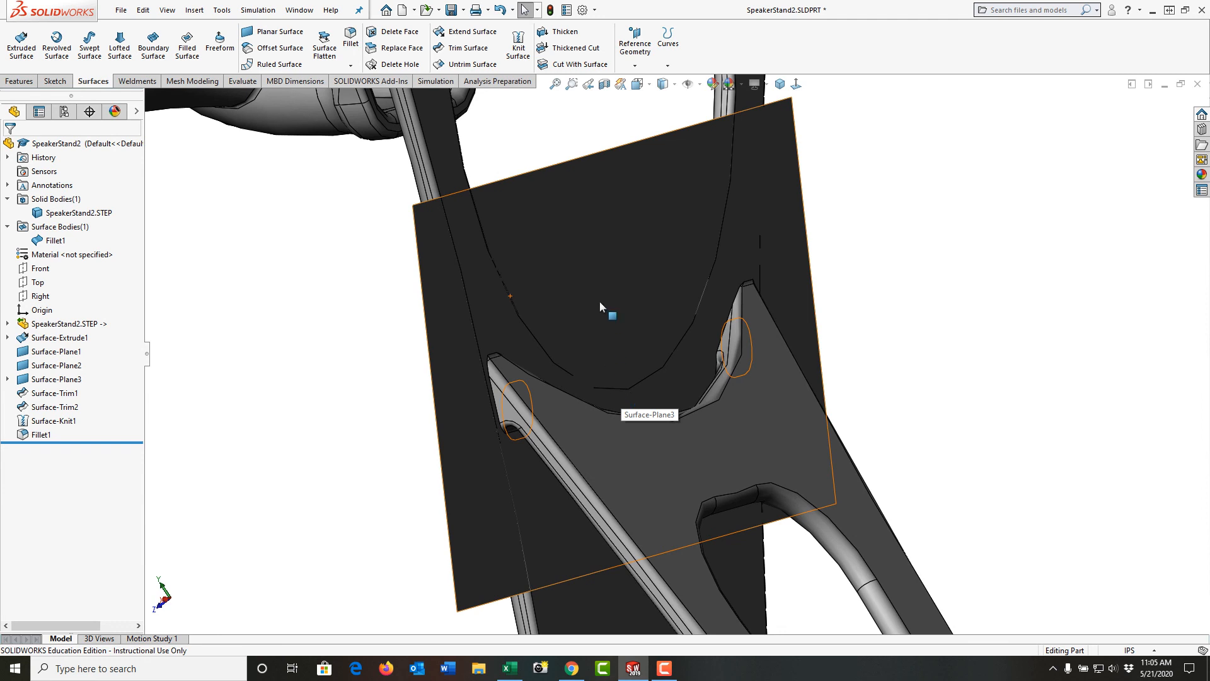
pyautogui.click(618, 261)
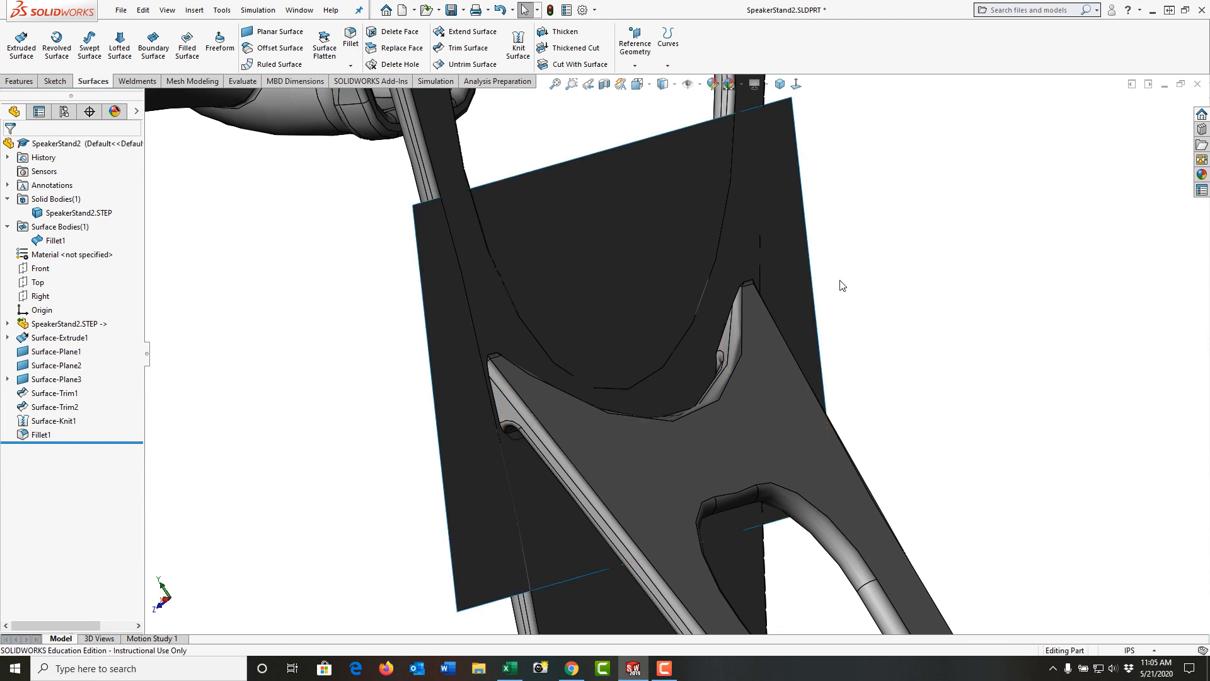
pyautogui.scroll(3, 728, 418)
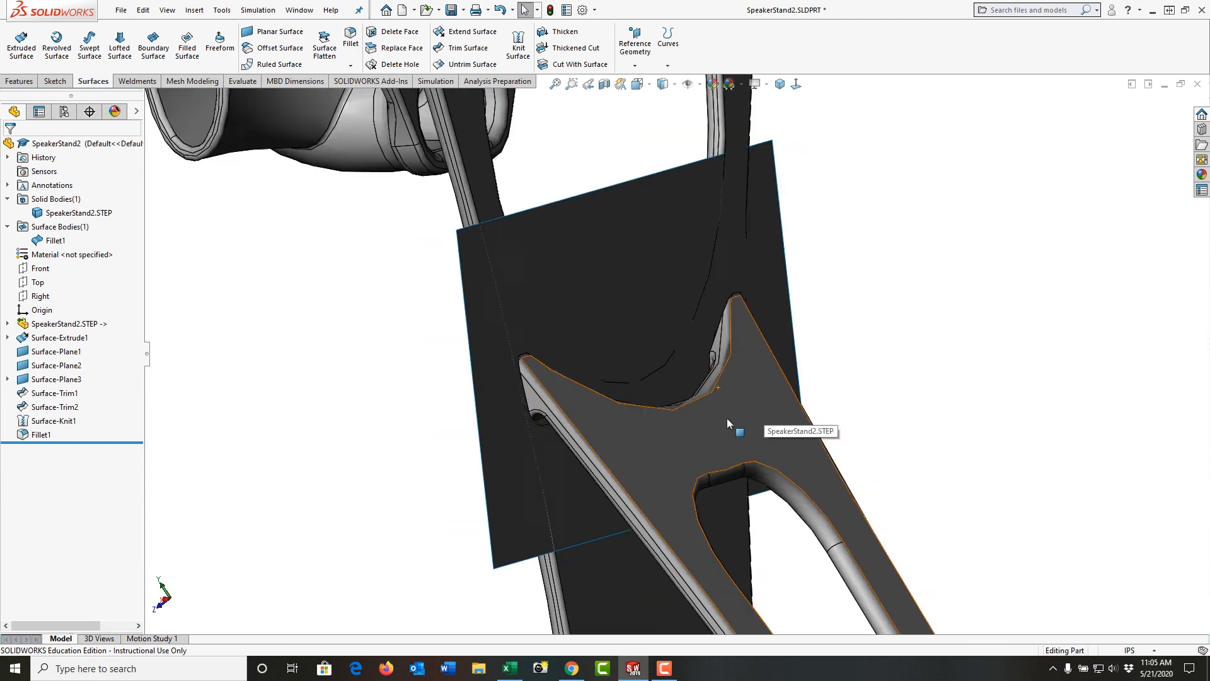
pyautogui.scroll(2, 728, 417)
pyautogui.scroll(1, 727, 418)
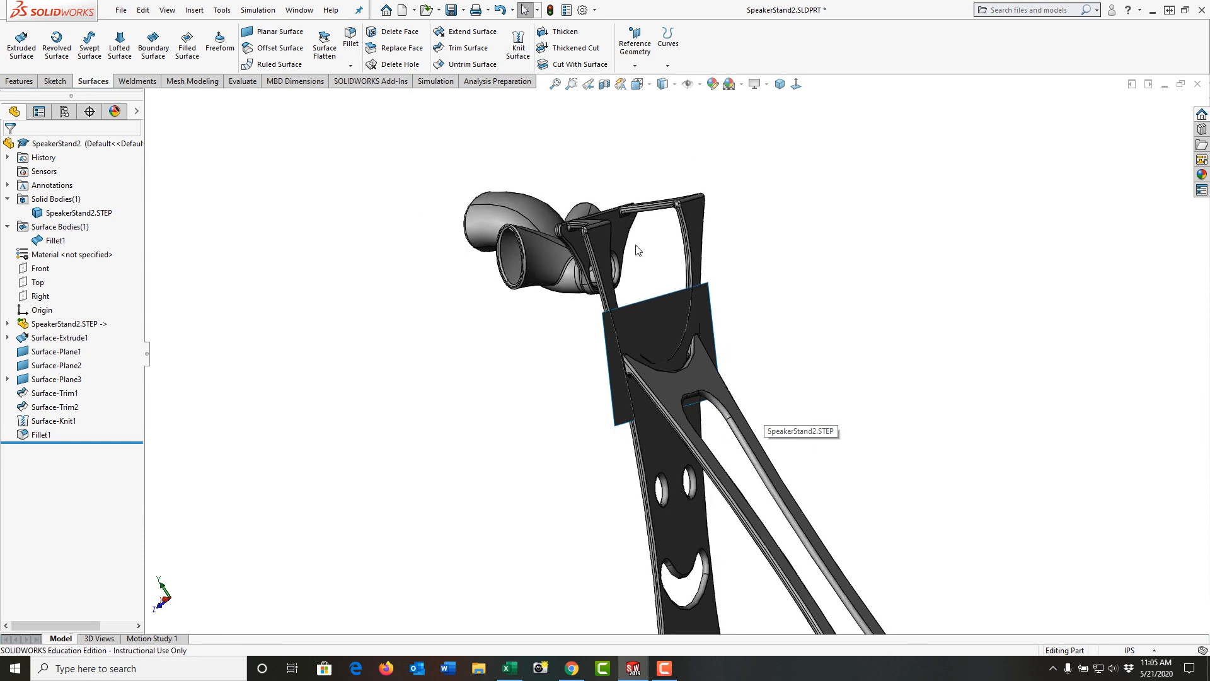
# - Cut the speaker stand solid with the filleted surface body, keeping the angled leg side
pyautogui.click(572, 66)
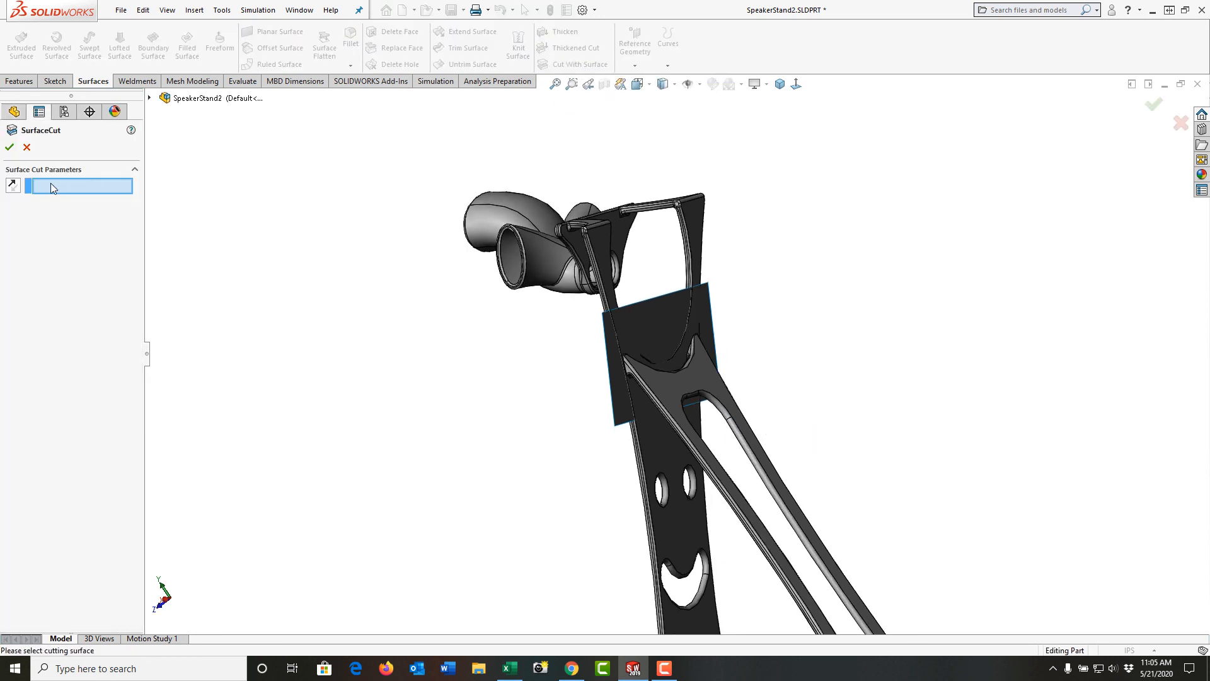
pyautogui.click(656, 329)
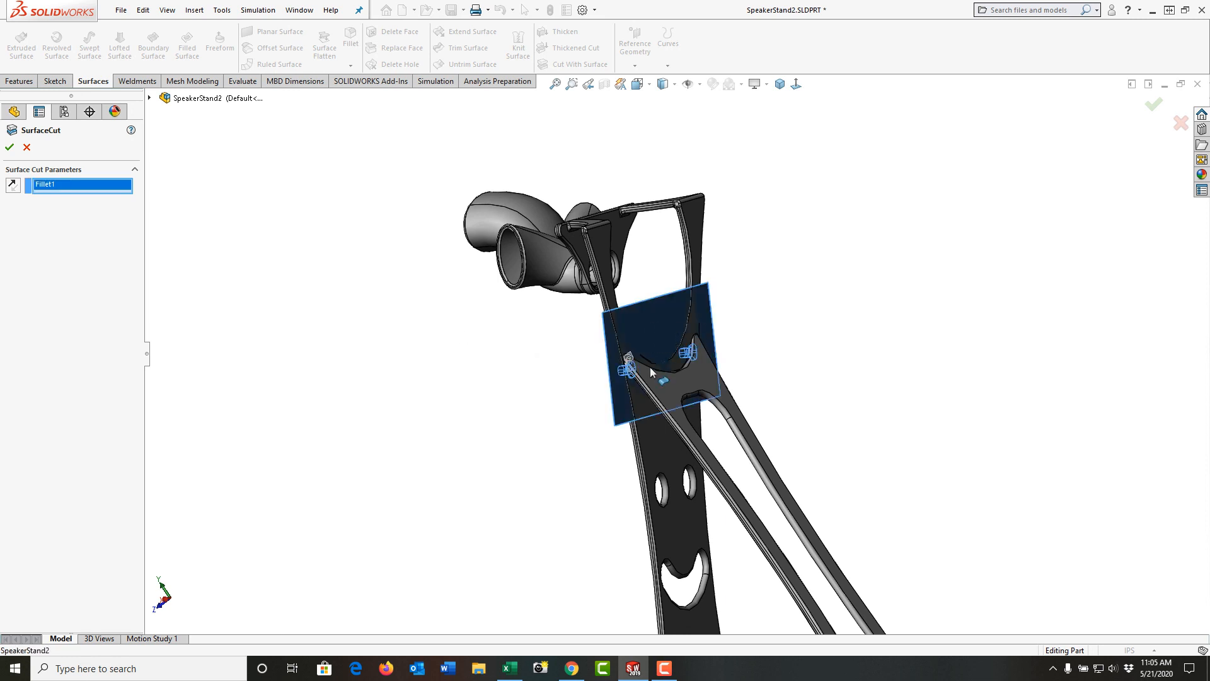
pyautogui.scroll(-5, 651, 372)
pyautogui.moveTo(463, 410)
pyautogui.mouseDown(button='middle')
pyautogui.moveTo(509, 406)
pyautogui.moveTo(485, 410)
pyautogui.mouseUp(button='middle')
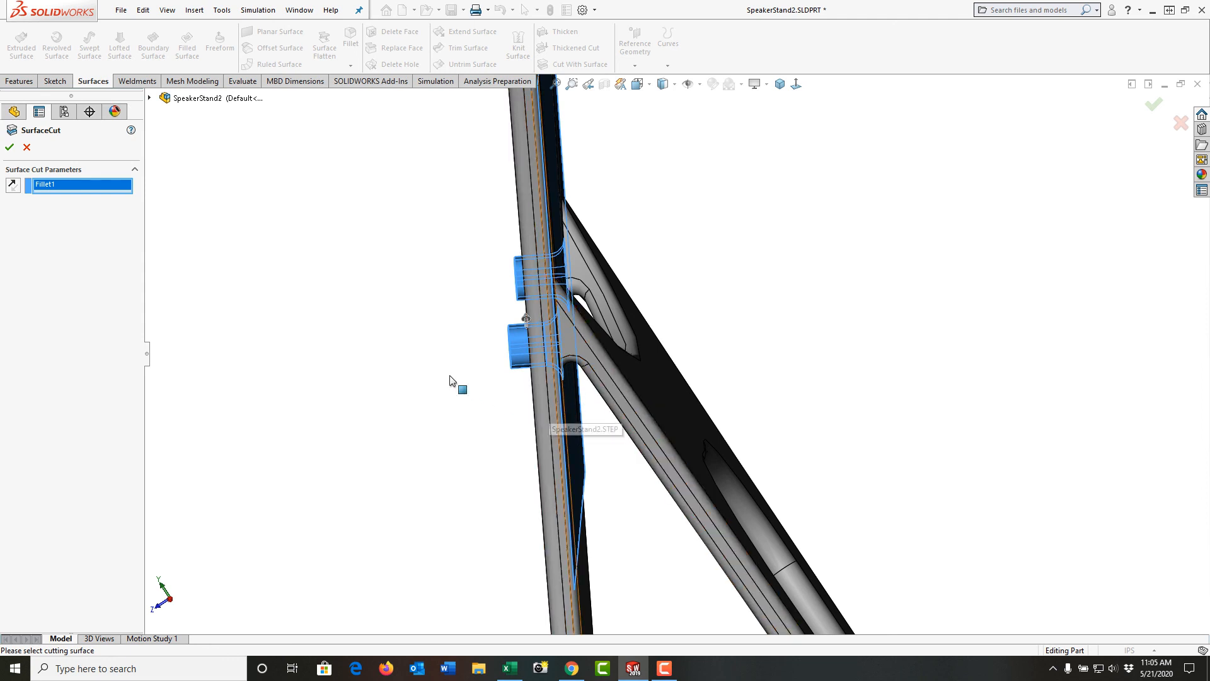
pyautogui.click(11, 149)
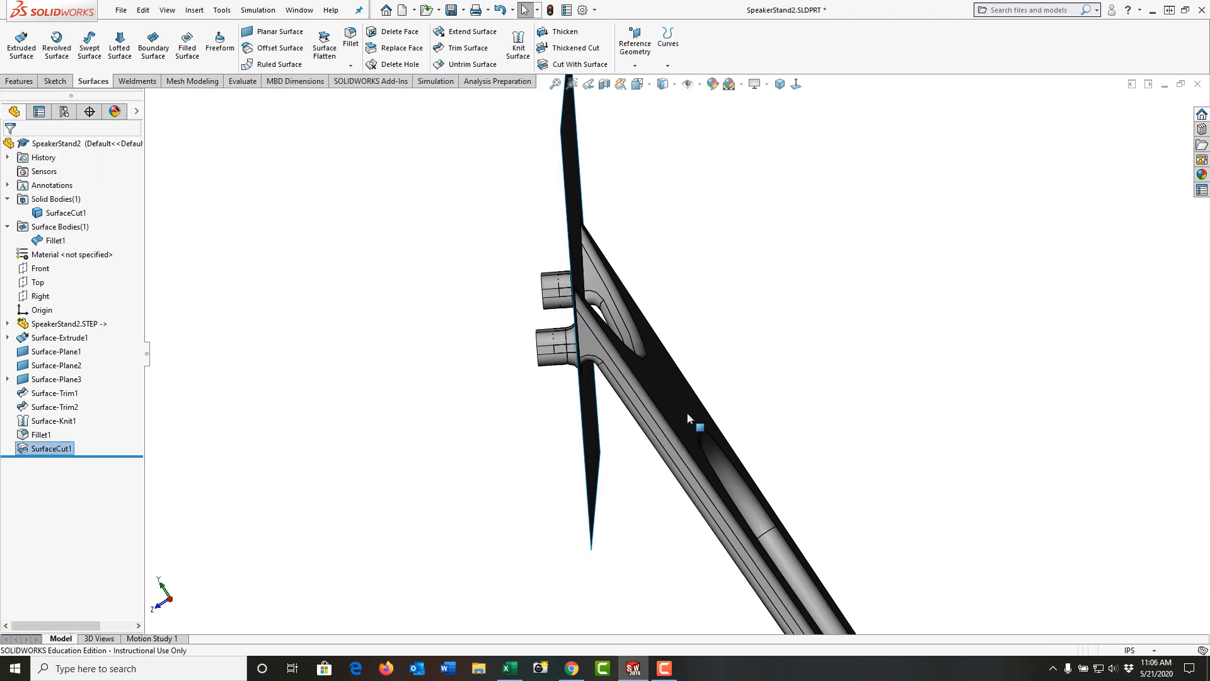
# - Hide the filleted surface body and inspect the filleted slot-shaped pegs at the end of the cut leg
pyautogui.click(55, 241)
pyautogui.click(75, 227)
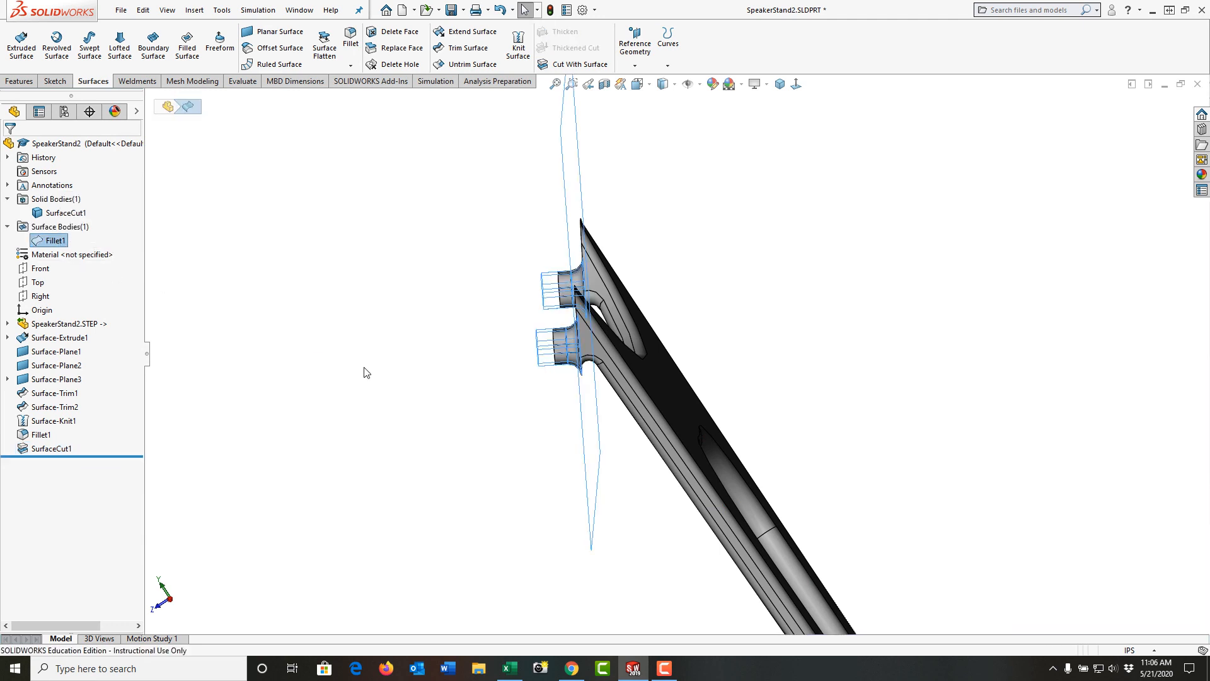
pyautogui.moveTo(418, 399); pyautogui.dragTo(557, 259, button='middle')
pyautogui.scroll(-3, 687, 301)
pyautogui.scroll(-5, 685, 308)
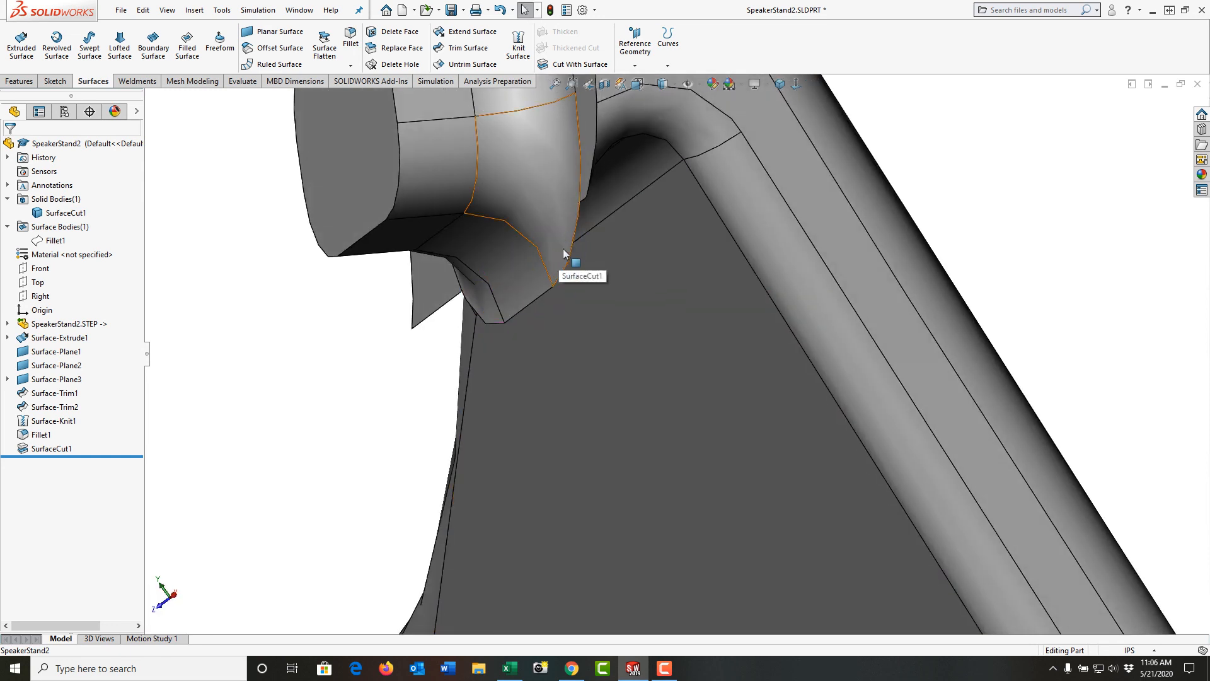
# - Examine the two filleted pegs on the end of the cut angled leg from several angles
pyautogui.scroll(10, 581, 249)
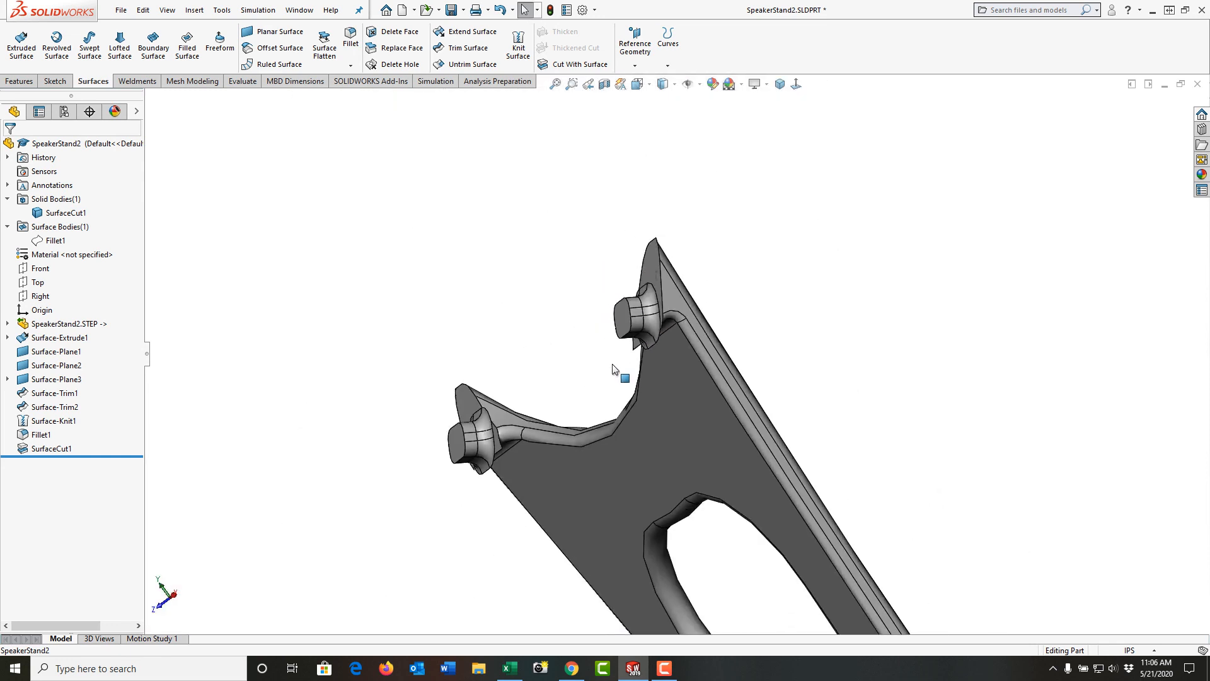
pyautogui.moveTo(613, 367); pyautogui.dragTo(643, 380, button='middle')
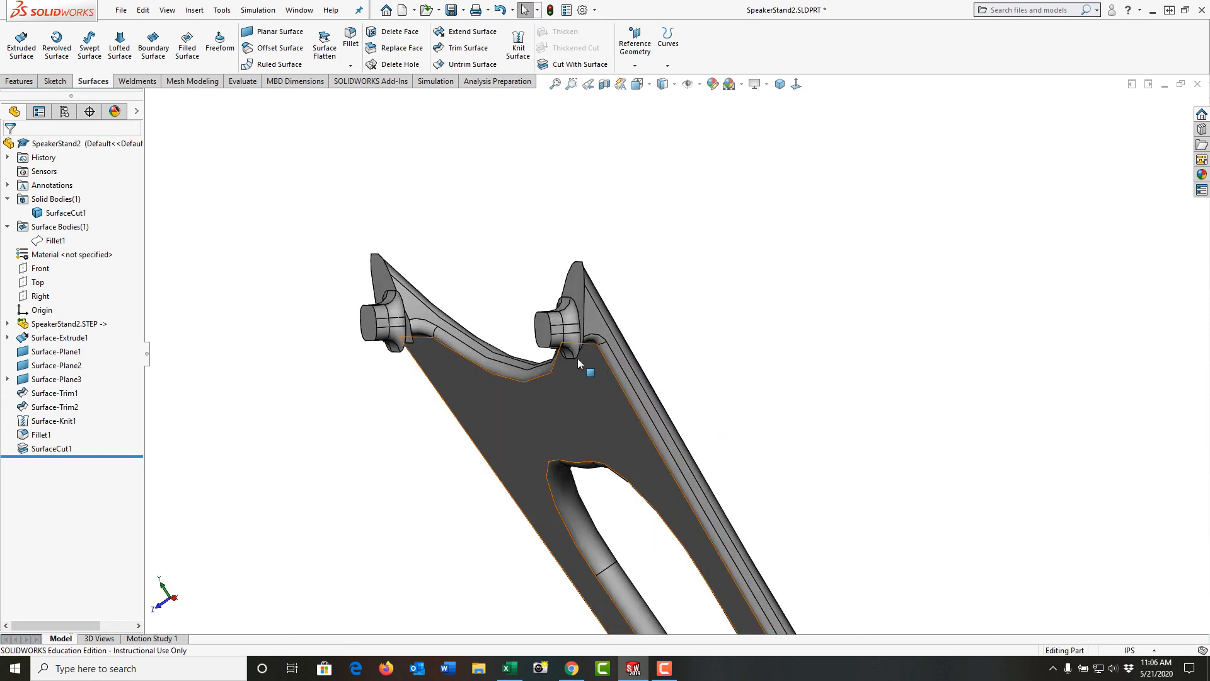
pyautogui.moveTo(571, 355); pyautogui.dragTo(688, 398, button='middle')
pyautogui.scroll(-6, 564, 312)
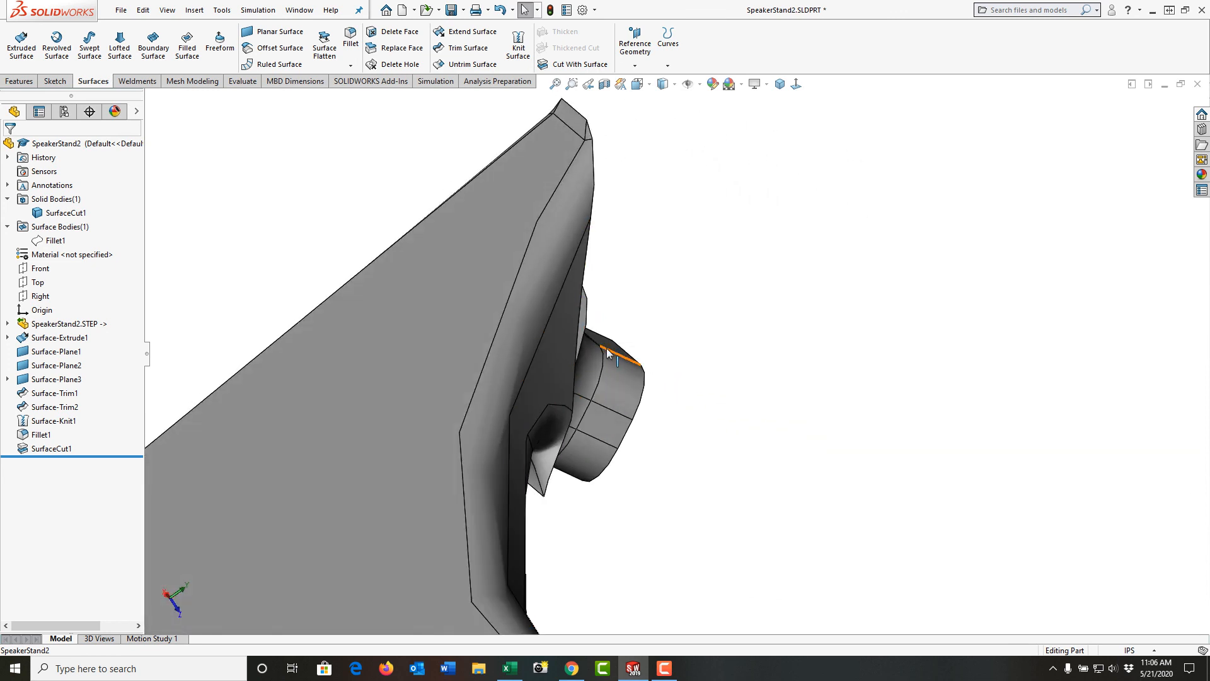
pyautogui.scroll(6, 608, 352)
pyautogui.moveTo(608, 352); pyautogui.dragTo(695, 516, button='middle')
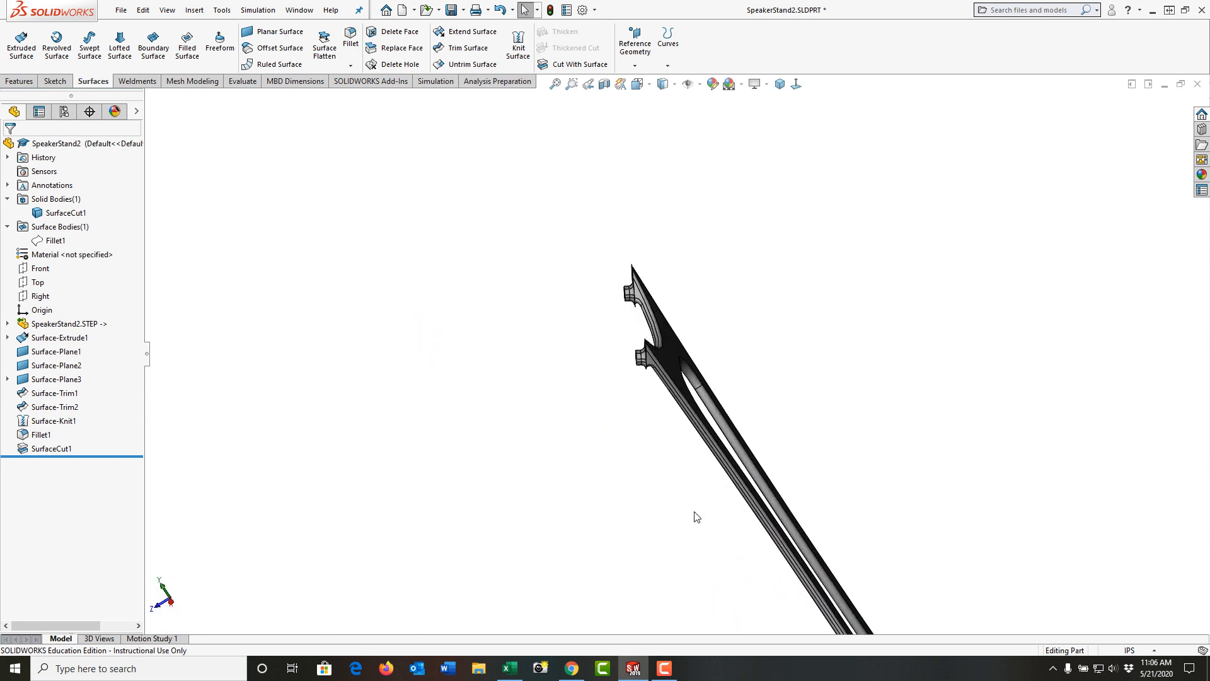
pyautogui.scroll(-2, 696, 517)
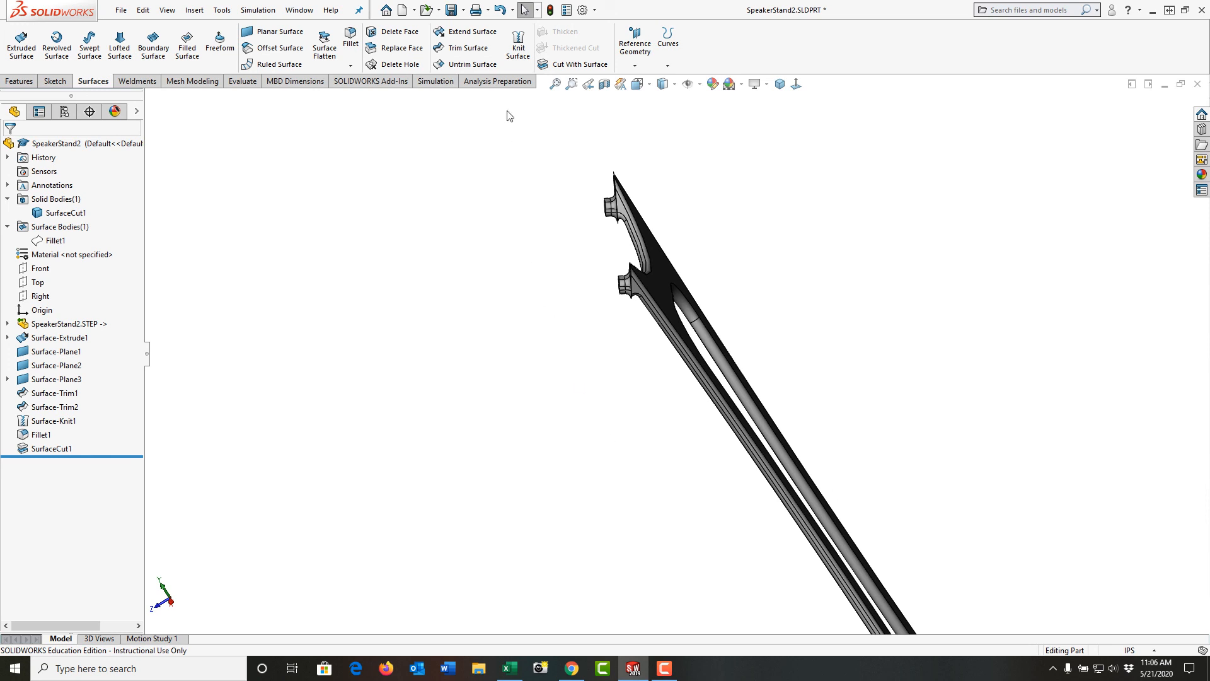
# - Save the cut leg part under the new file name SpeakerStand3_10SLDPRT
pyautogui.click(464, 10)
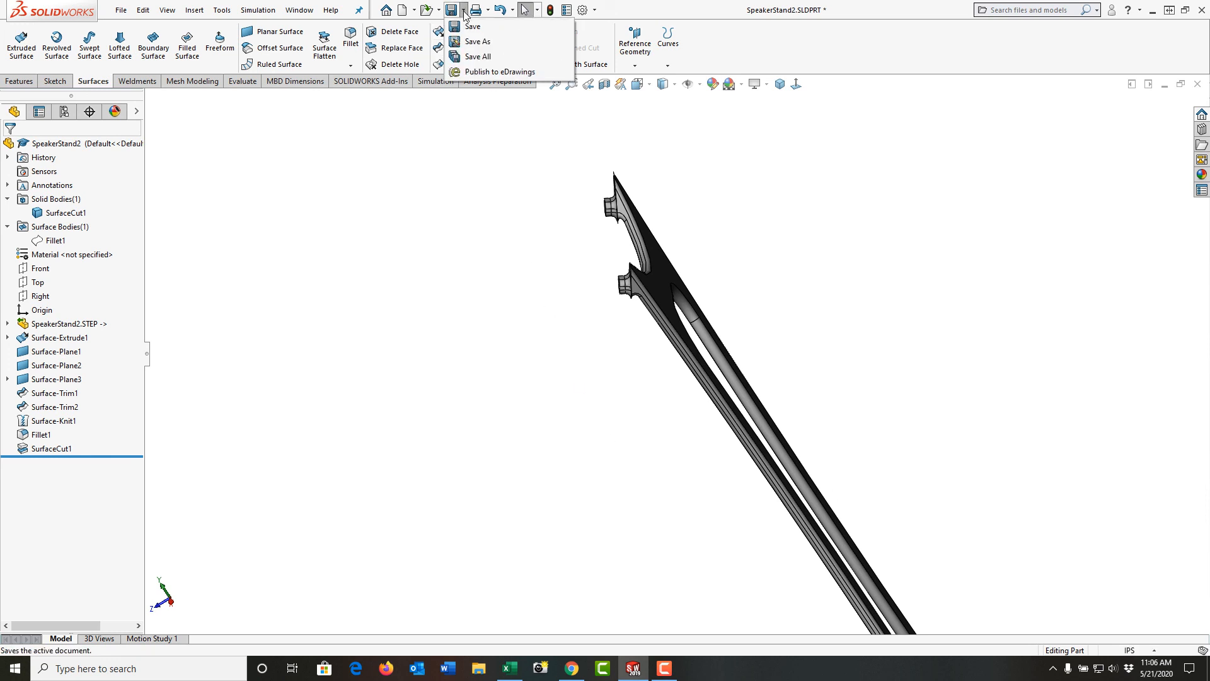
pyautogui.click(471, 42)
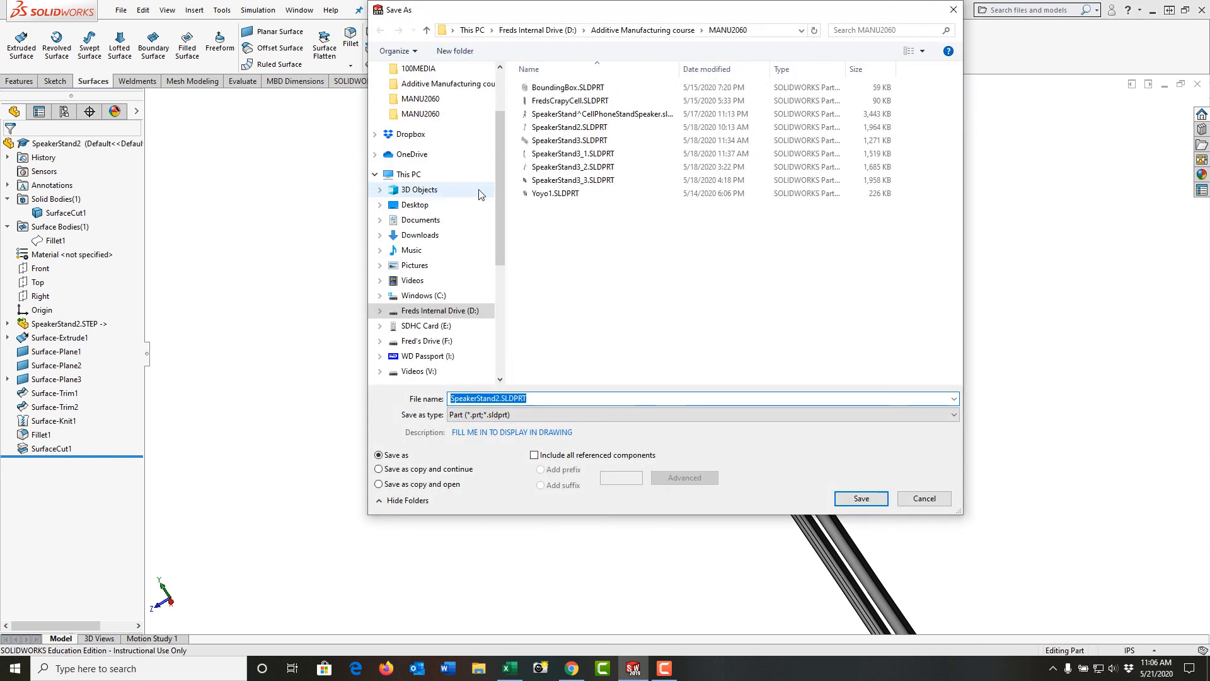
pyautogui.click(500, 397)
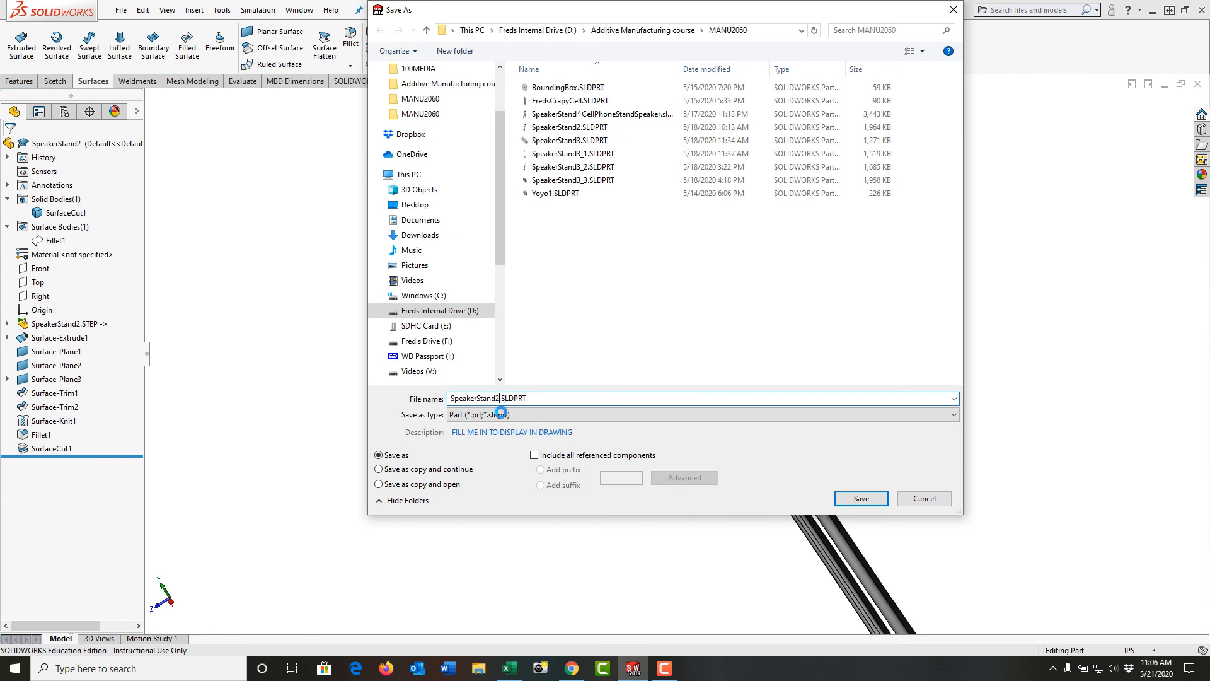
pyautogui.press('BackSpace')
pyautogui.press('Return')
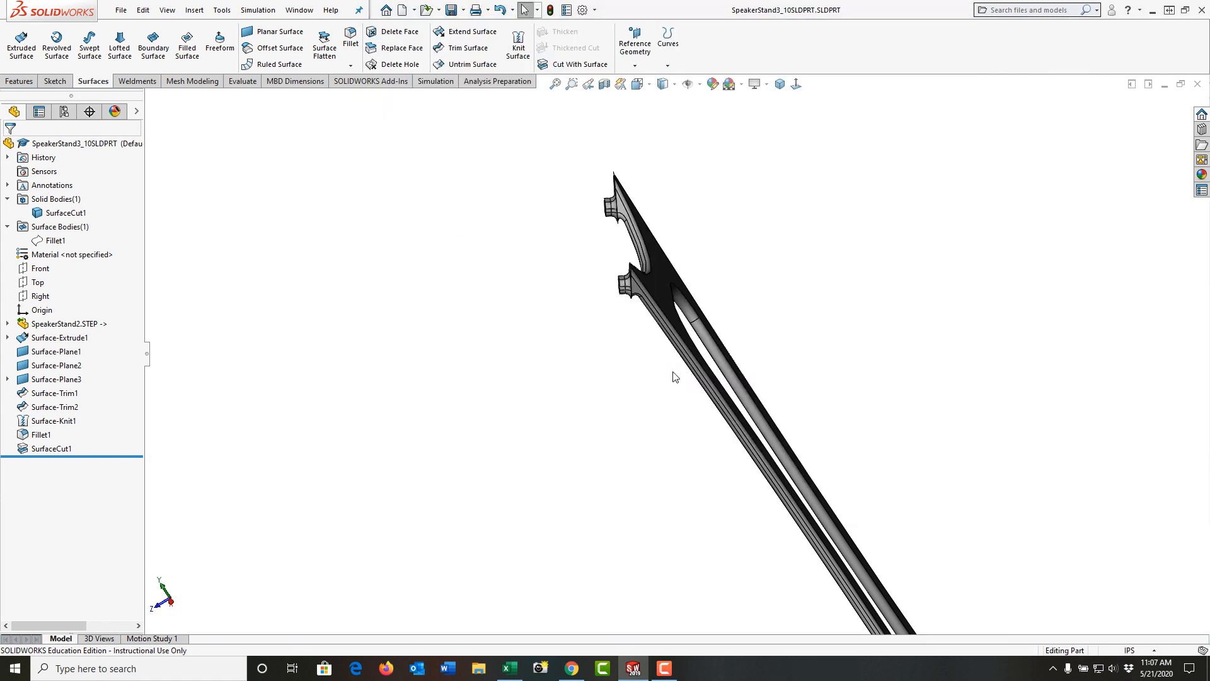
# - Flip the cut direction of the SurfaceCut1 feature to keep the upright side of the speaker stand
pyautogui.rightClick(50, 451)
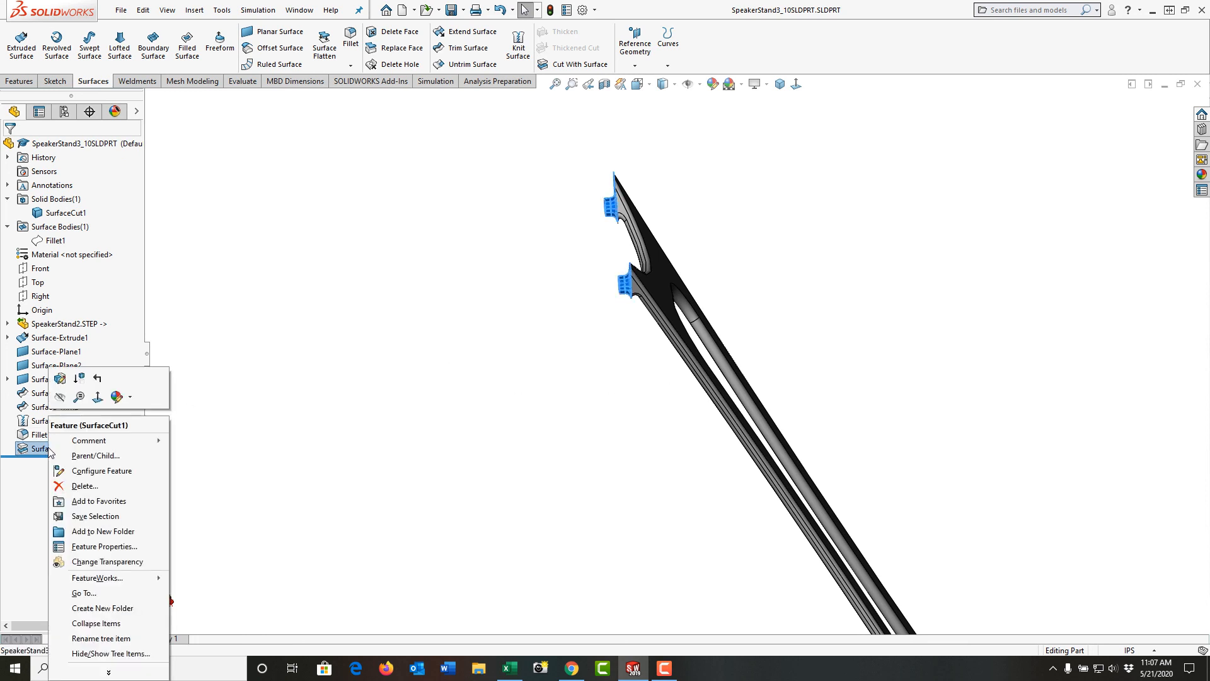
pyautogui.click(60, 379)
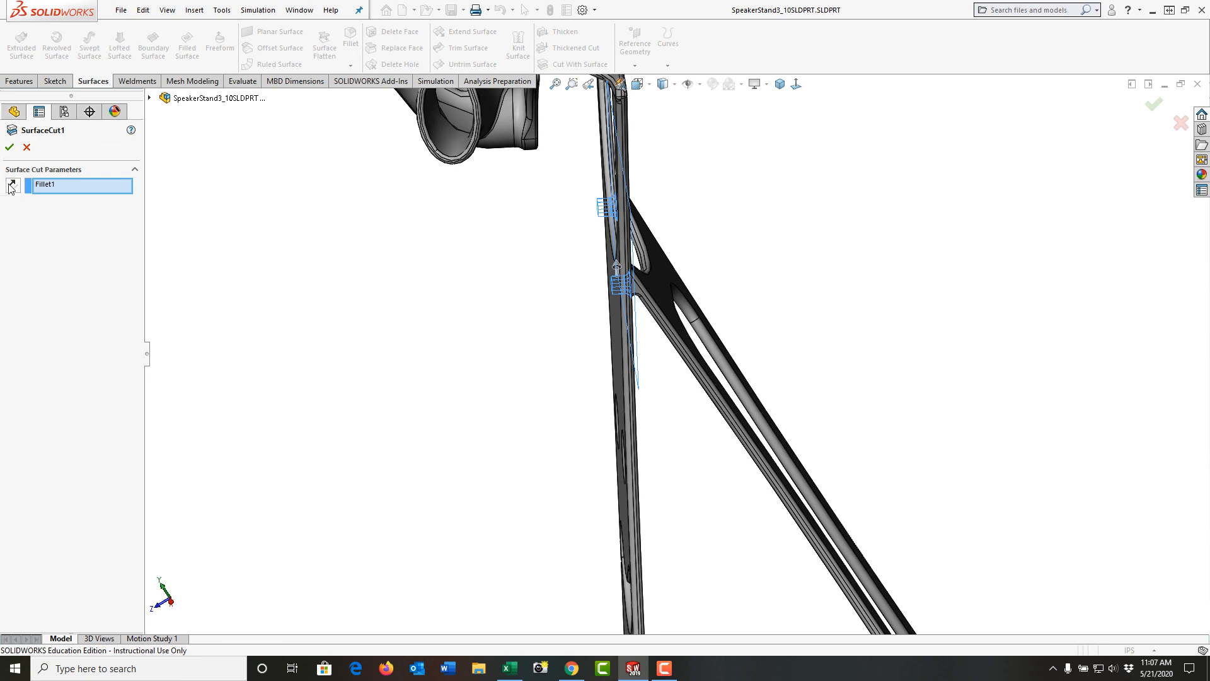
pyautogui.click(10, 148)
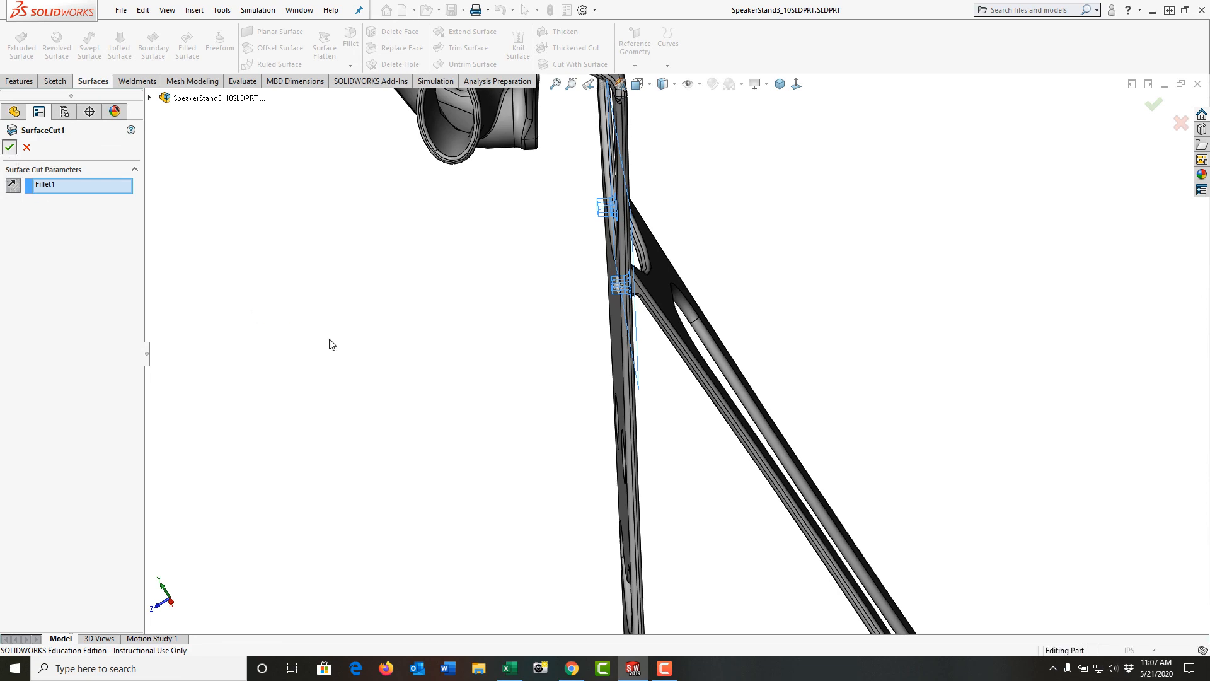
# - Examine the peg sockets in the upright's flat face and the speaker tubes at its upper end
pyautogui.moveTo(337, 344); pyautogui.dragTo(281, 316, button='middle')
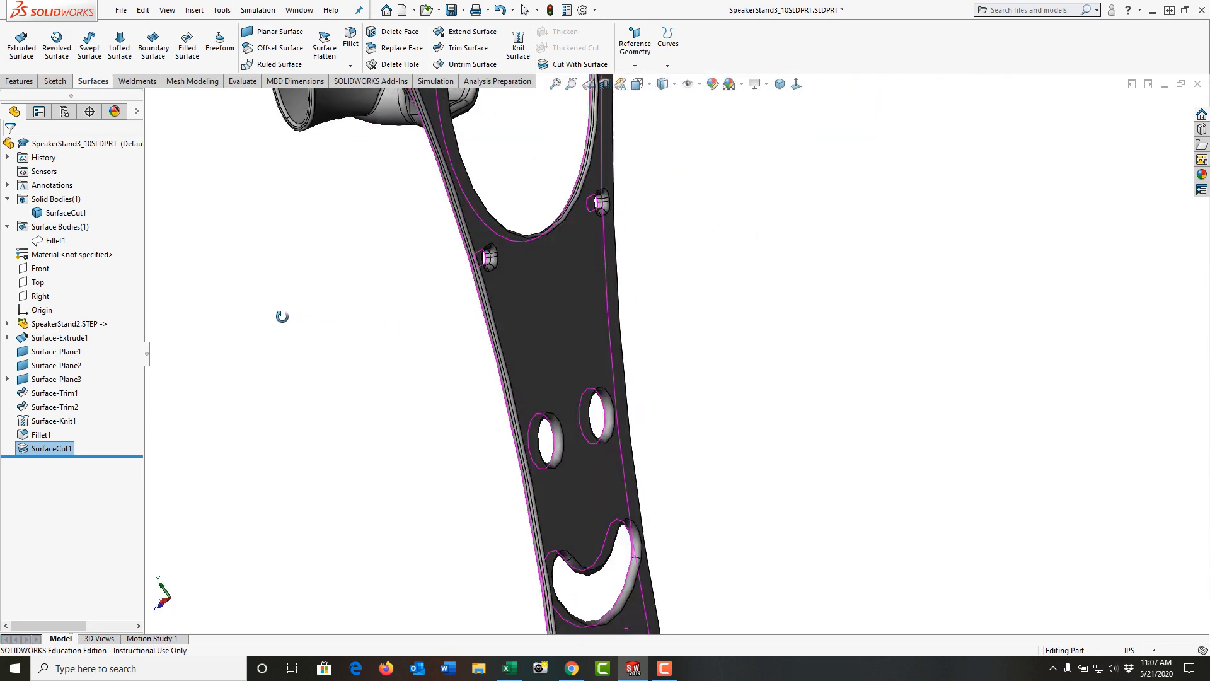
pyautogui.scroll(-5, 588, 216)
pyautogui.scroll(5, 589, 217)
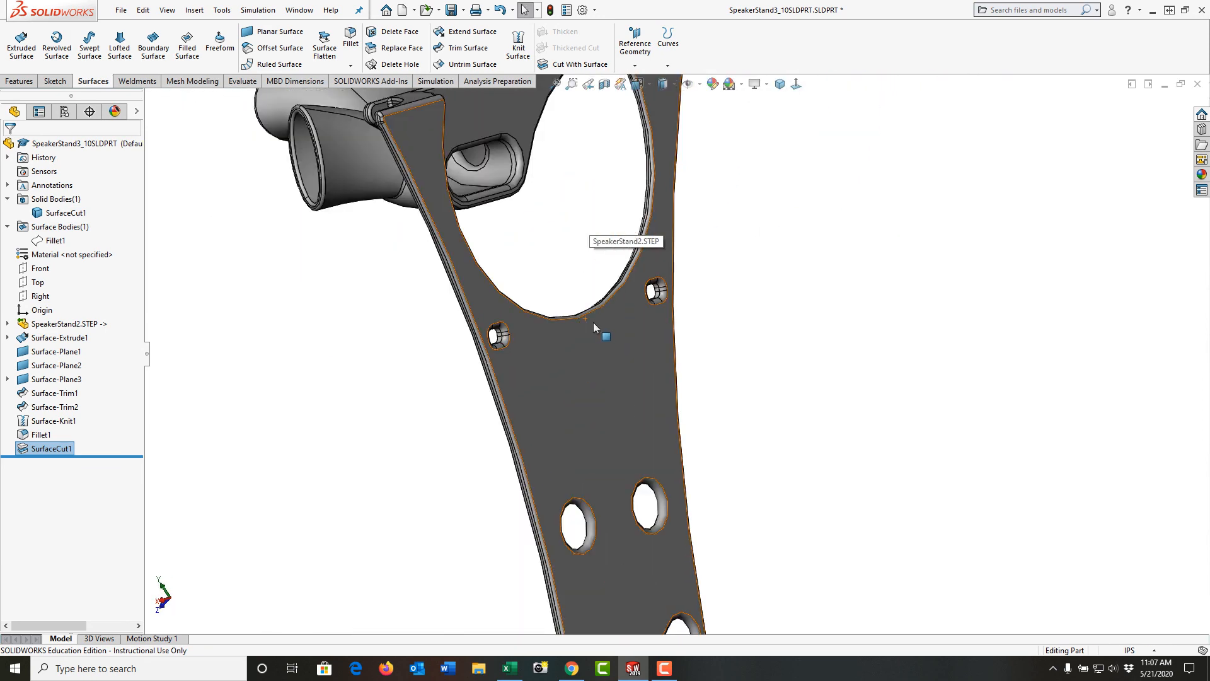
pyautogui.moveTo(593, 323); pyautogui.dragTo(652, 445, button='middle')
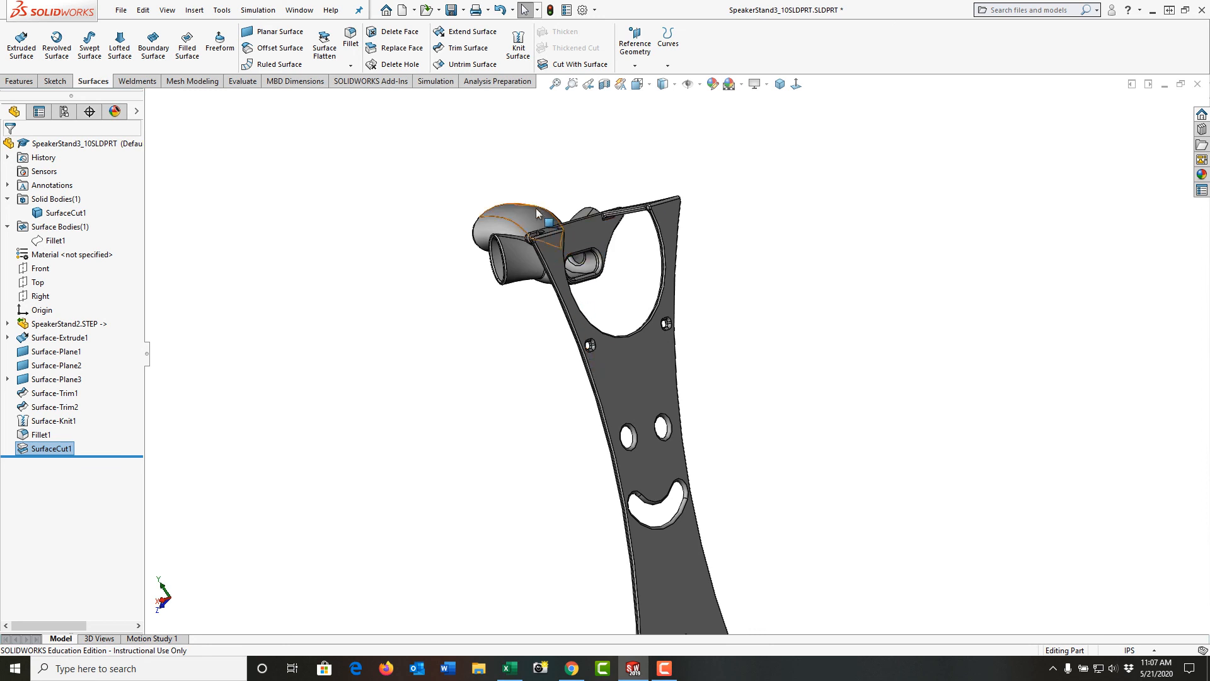
pyautogui.click(463, 10)
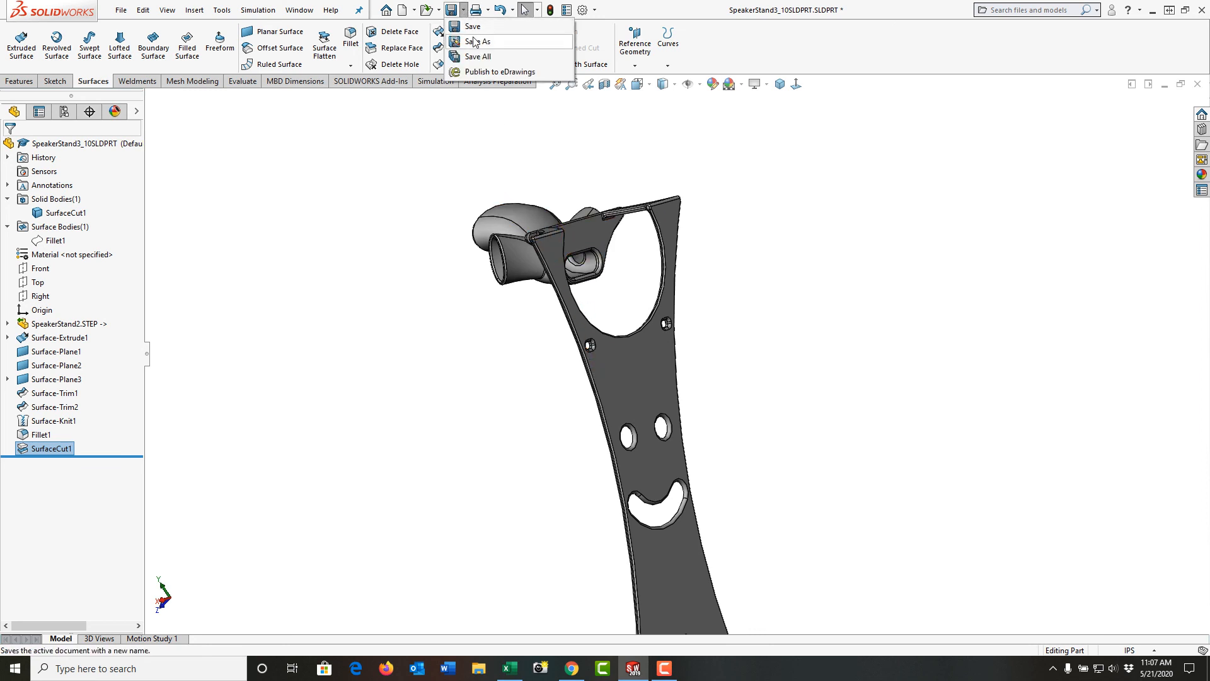
pyautogui.click(410, 353)
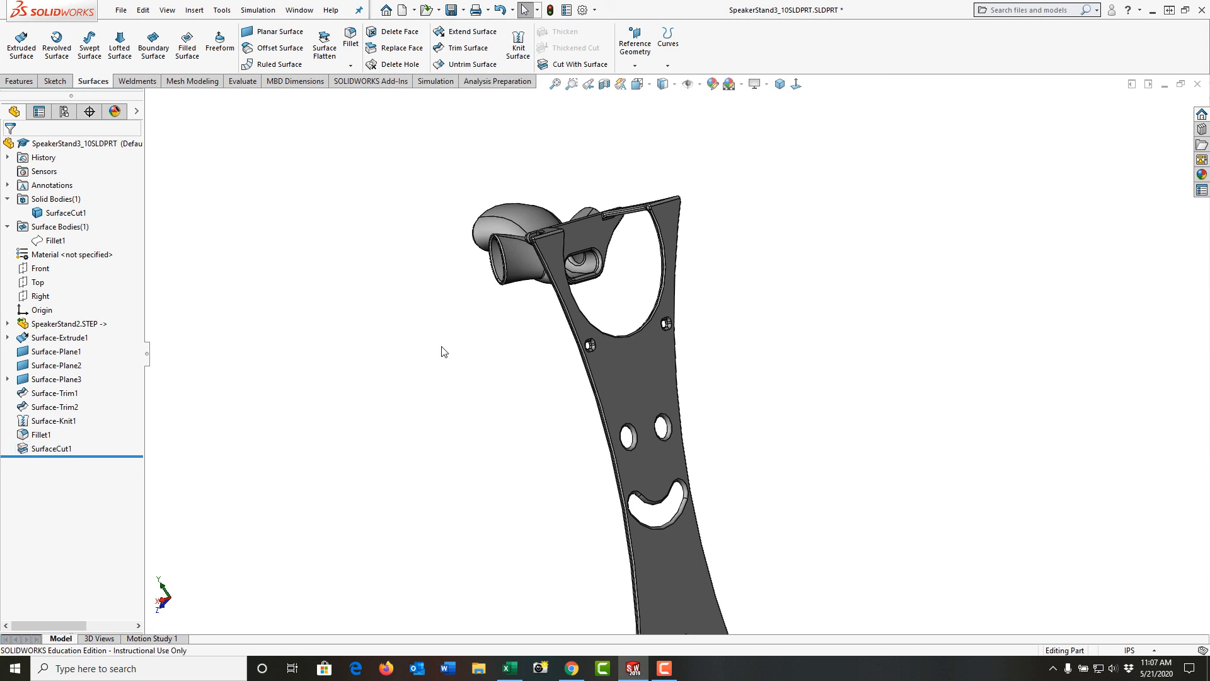
pyautogui.scroll(-3, 568, 272)
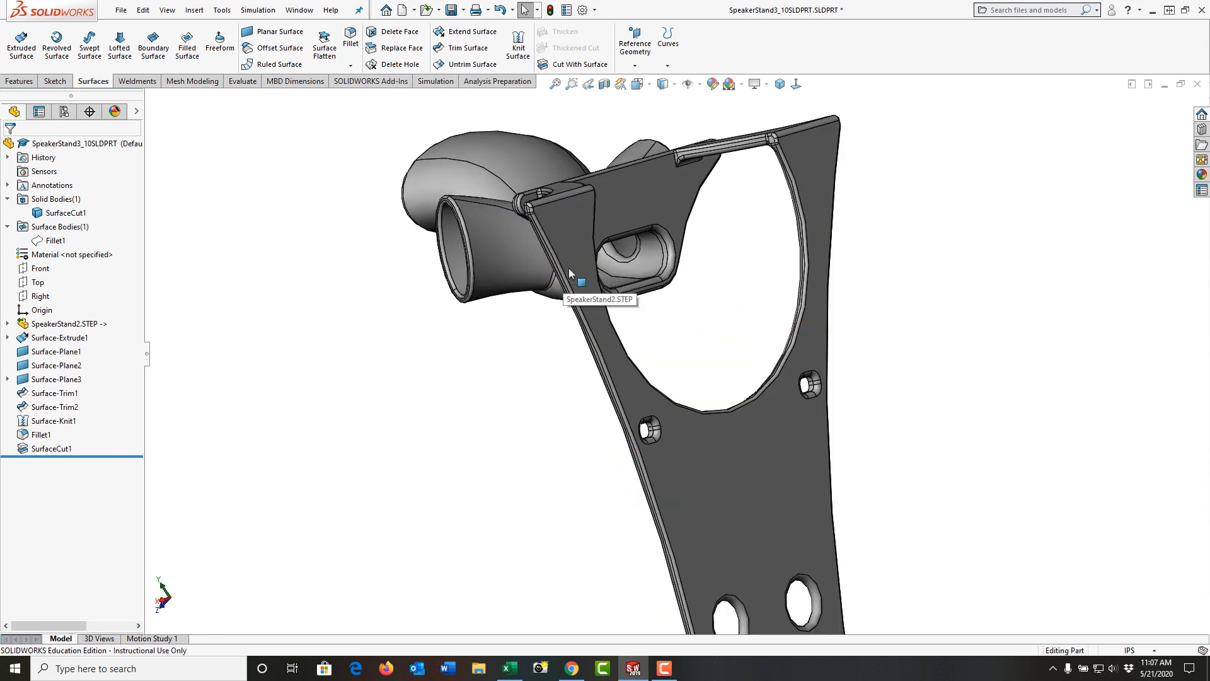
pyautogui.moveTo(568, 267); pyautogui.dragTo(457, 258, button='middle')
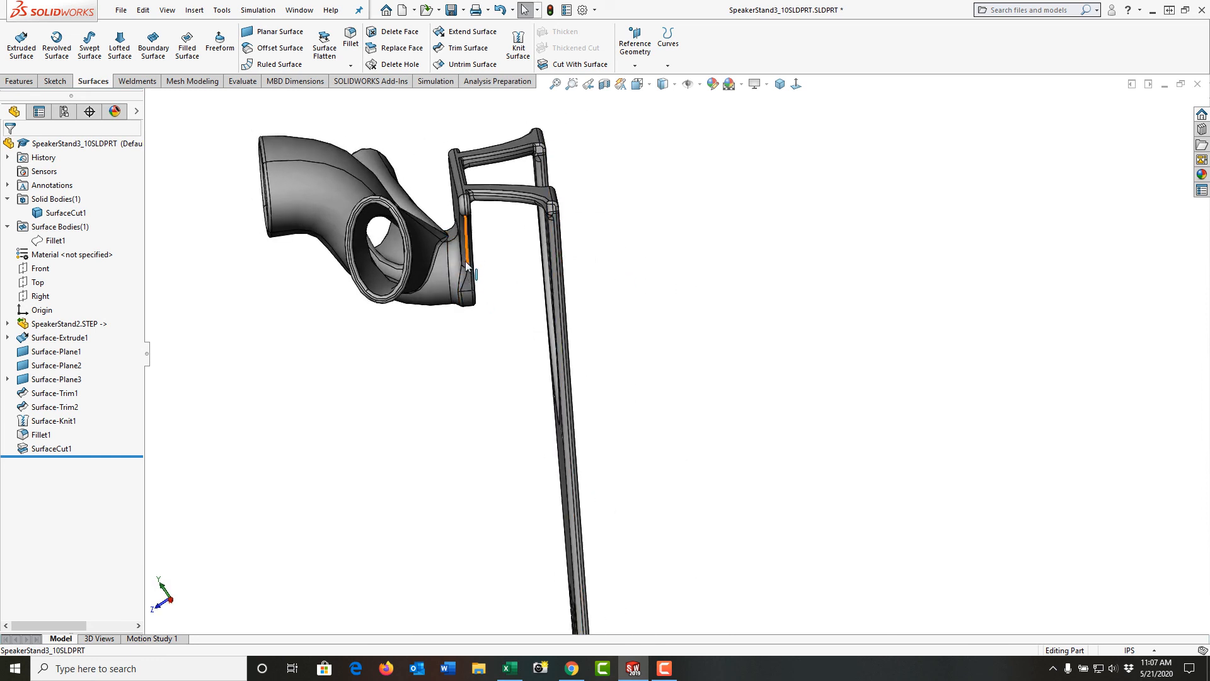
pyautogui.scroll(4, 481, 364)
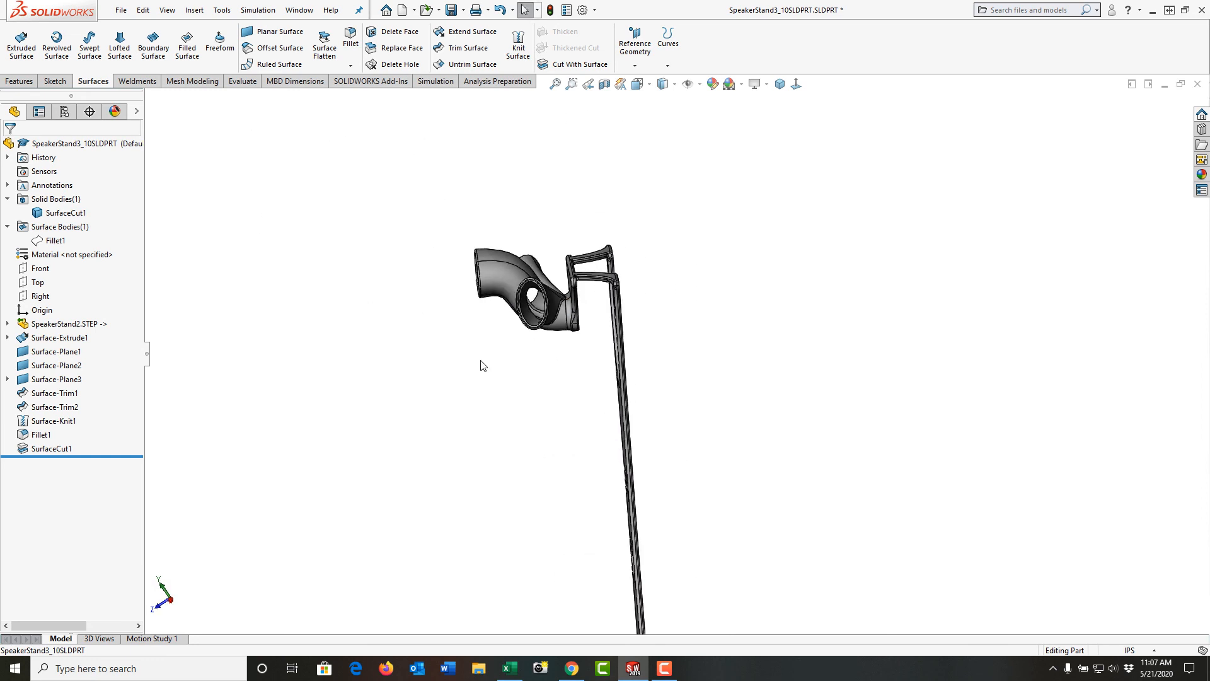